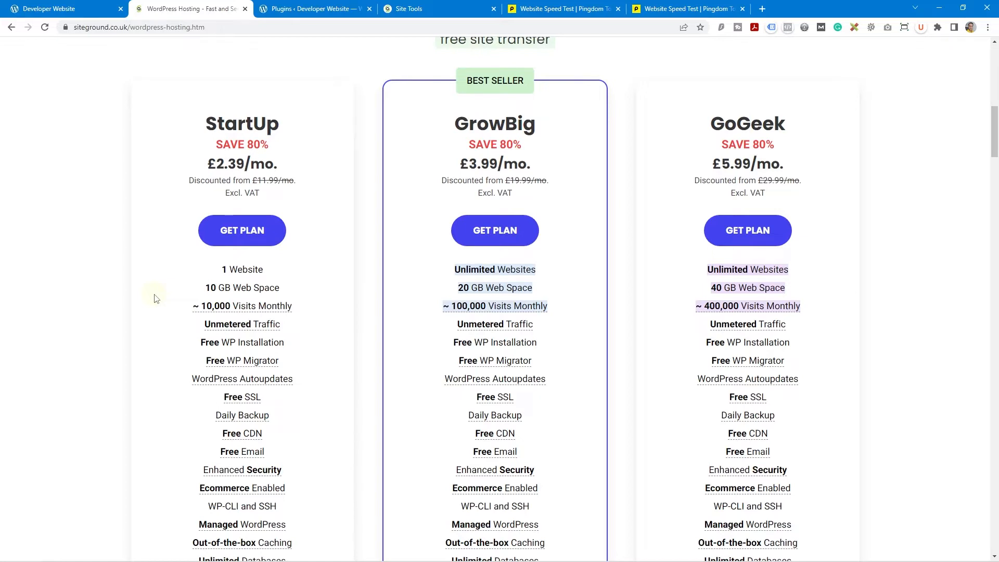
Review SiteGround's WordPress hosting plans, including prices, free WP installation and migrator features, and close the page
scroll(156, 298, "down", 3)
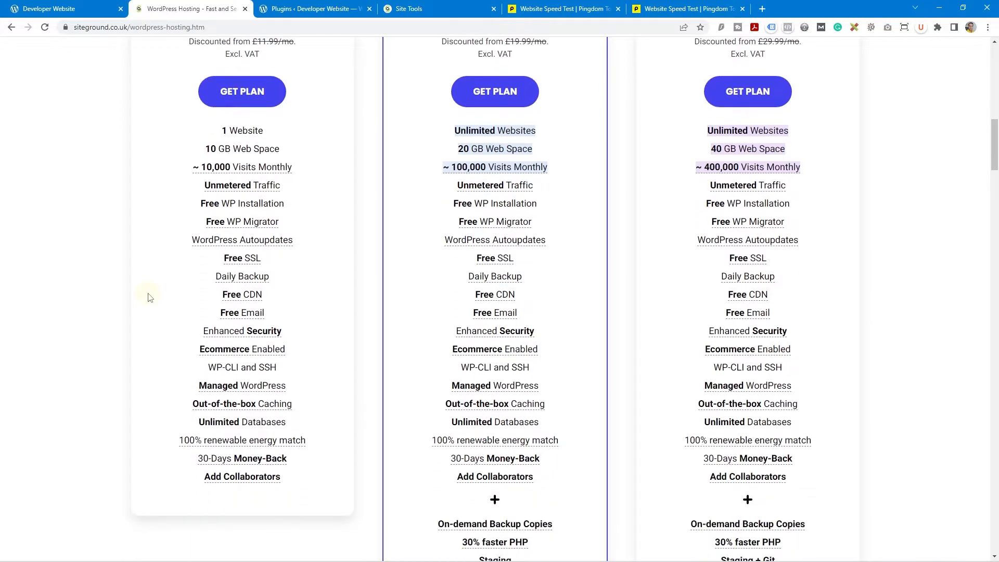
scroll(103, 271, "up", 10)
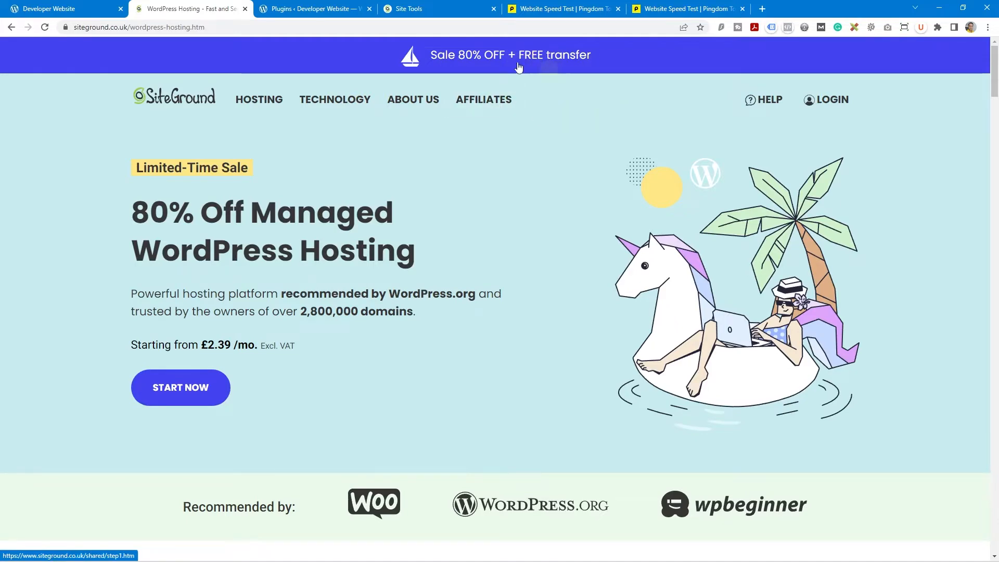
scroll(249, 343, "down", 10)
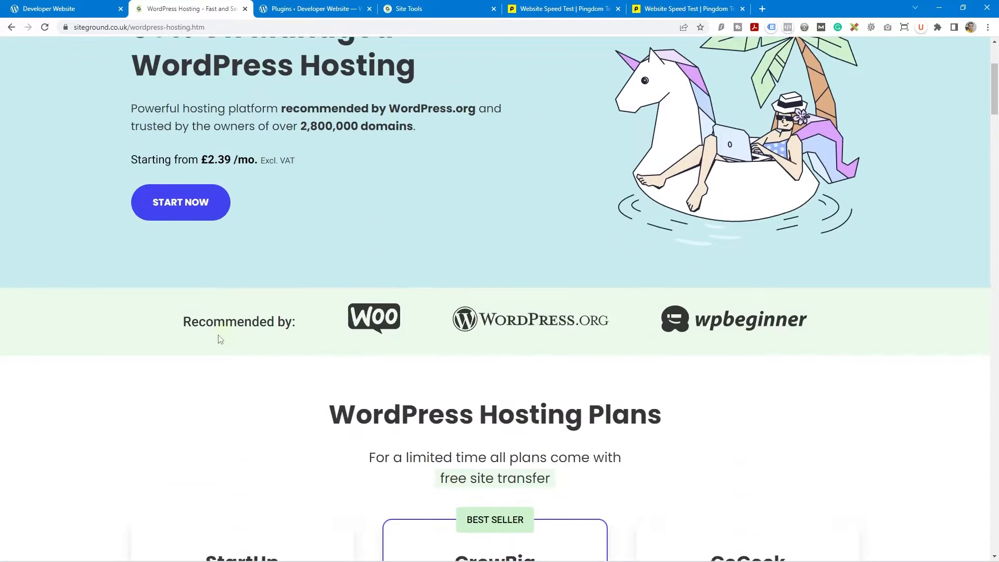
scroll(100, 326, "down", 1)
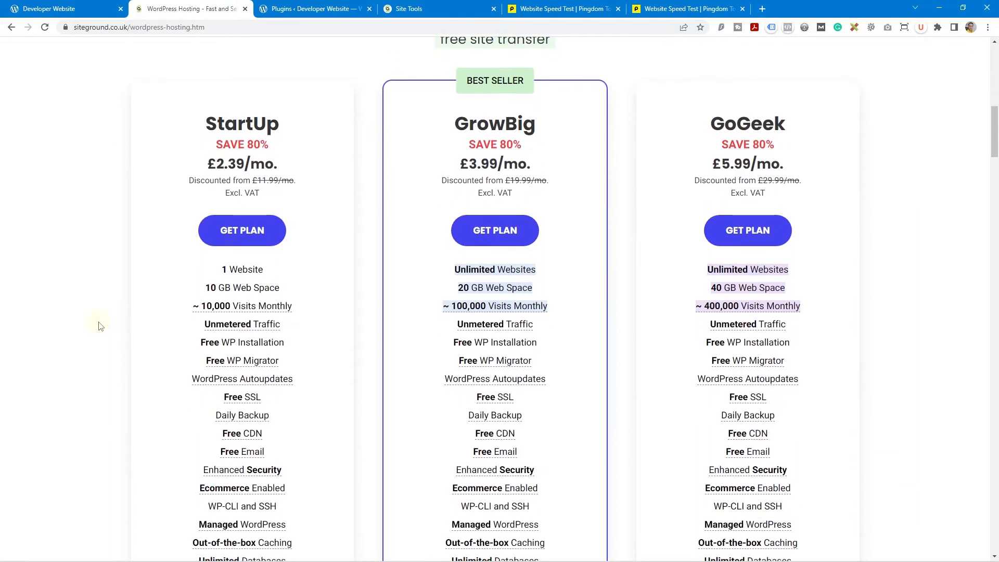
scroll(100, 326, "down", 1)
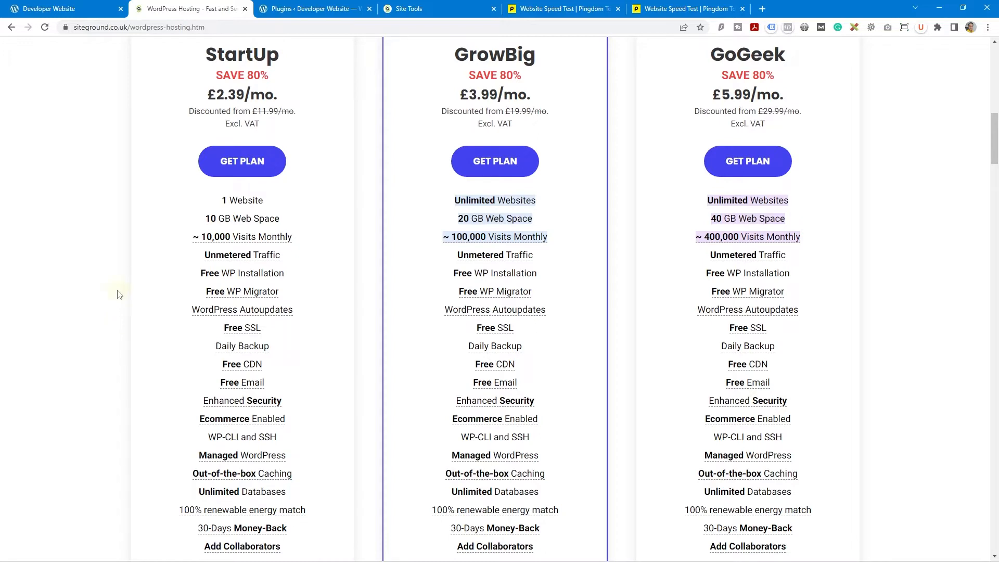
left_click_drag(203, 277, 285, 274)
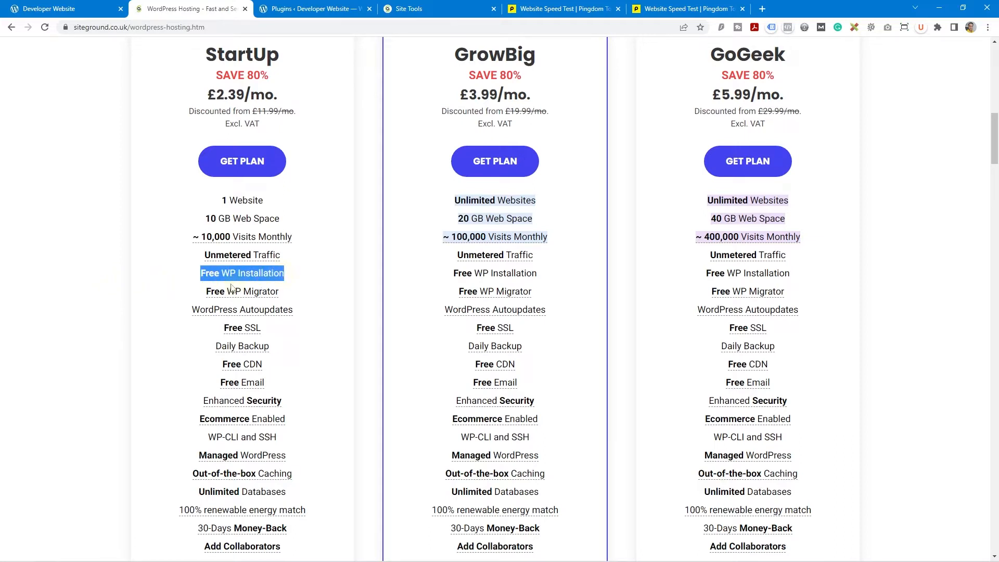
left_click_drag(205, 293, 280, 292)
left_click(93, 335)
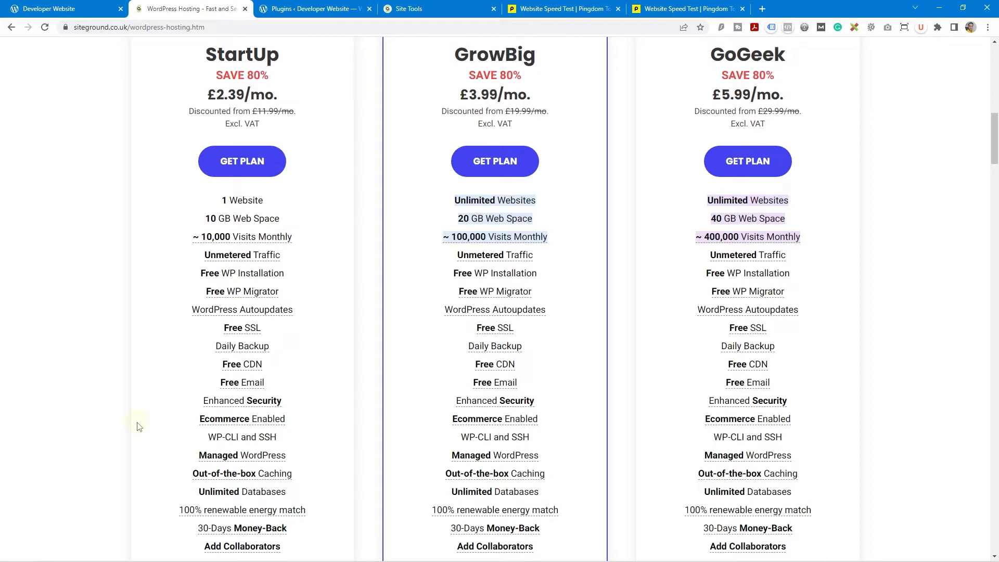
scroll(139, 427, "up", 14)
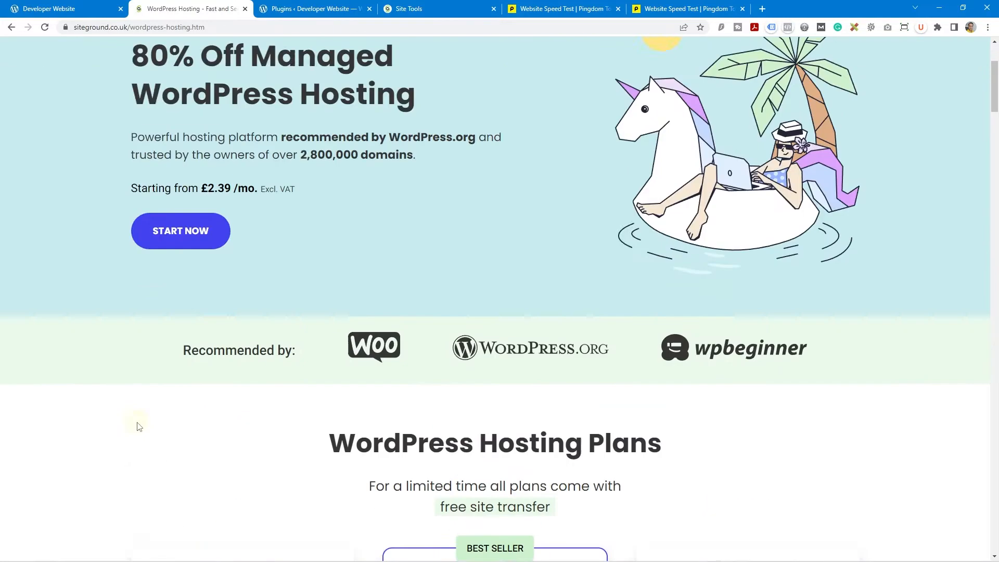
scroll(138, 424, "up", 2)
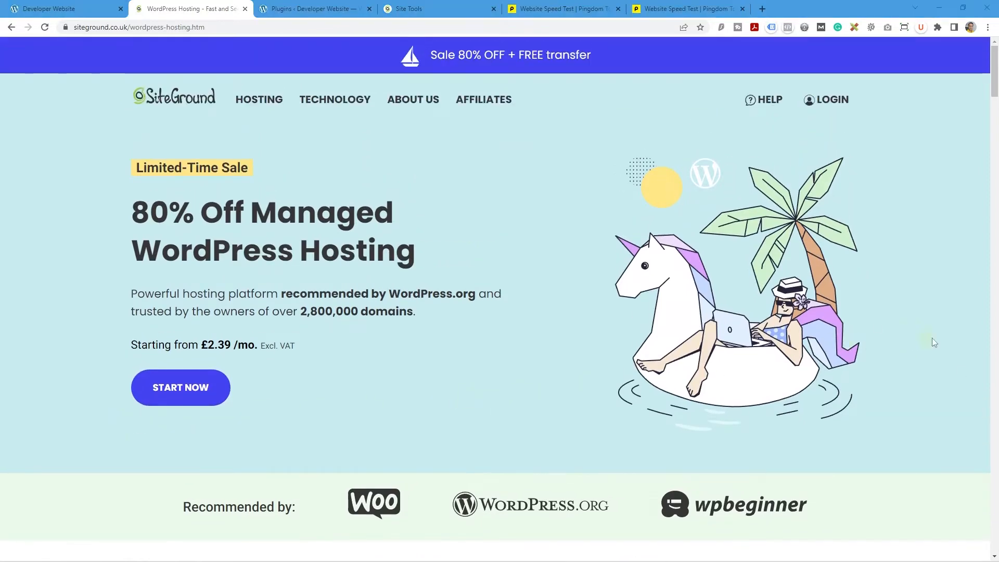
left_click(244, 9)
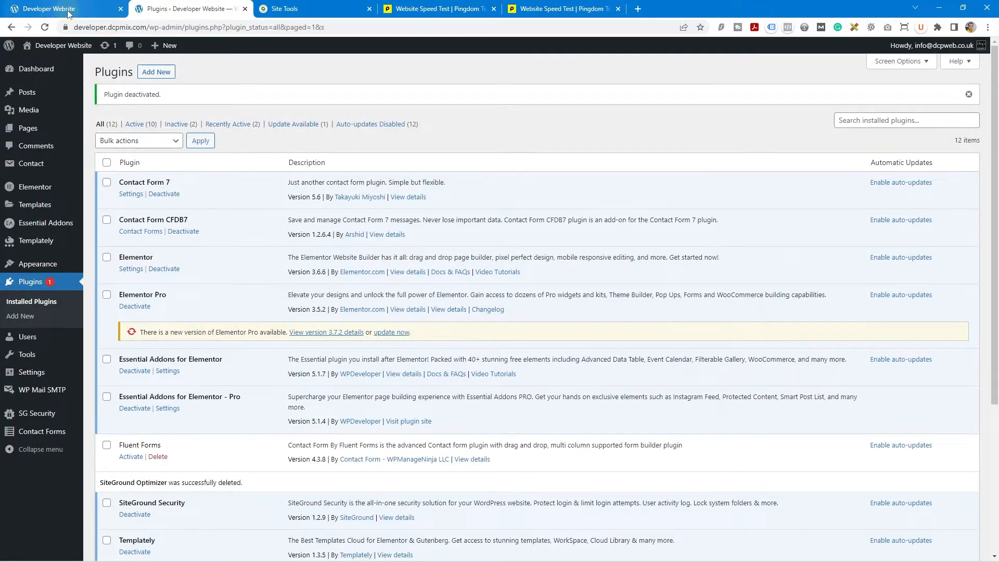
Look through the Developer Website's homepage from the hero section down to the inquiry section
left_click(70, 9)
left_click(108, 27)
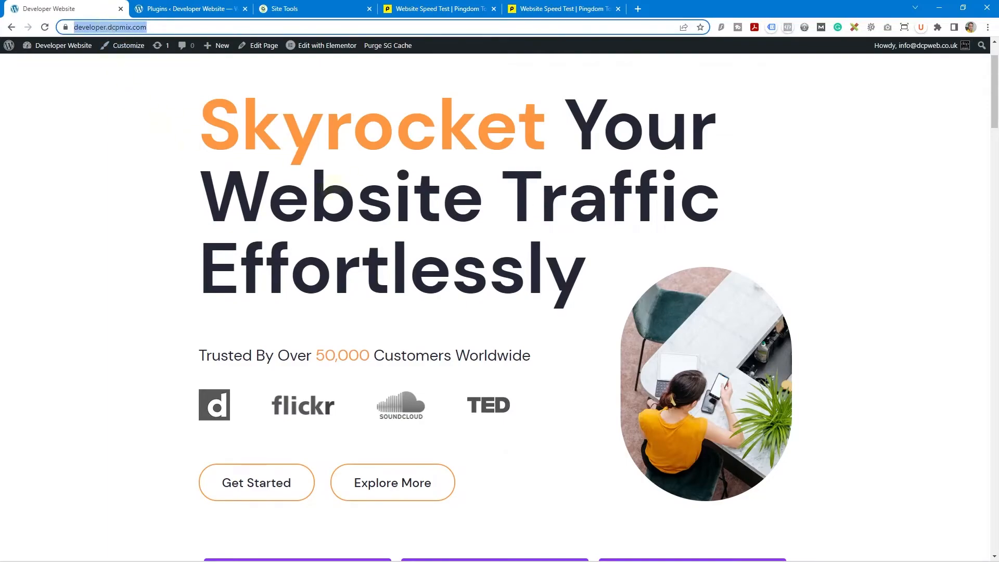
middle_click(116, 147)
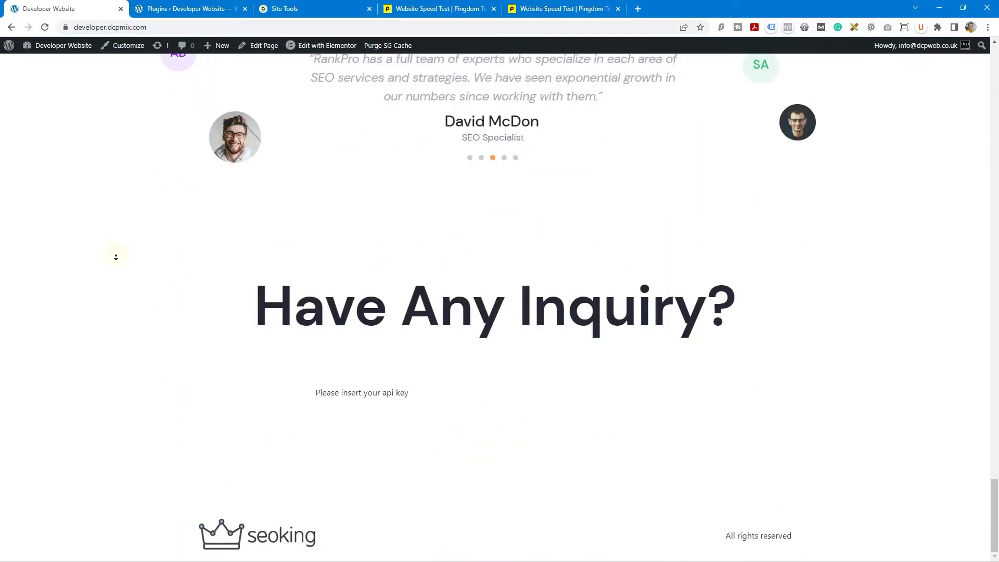
scroll(140, 285, "up", 20)
scroll(146, 283, "up", 10)
Run a Pingdom speed test on the Developer Website's copied homepage URL from Europe - United Kingdom - London
left_click(107, 28)
key("ctrl+c")
scroll(109, 117, "up", 1)
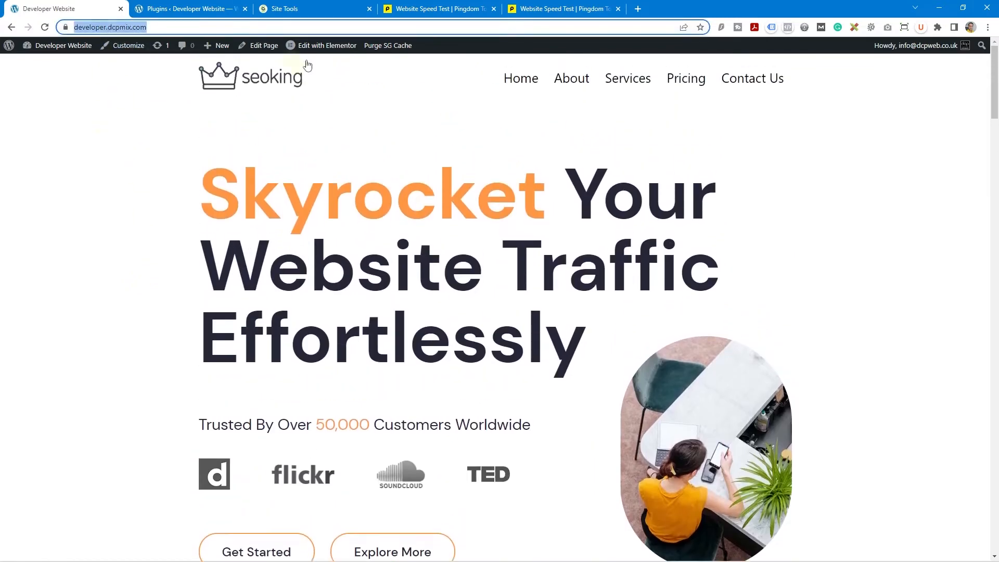
left_click(417, 8)
left_click(303, 205)
key("ctrl+v")
left_click(535, 211)
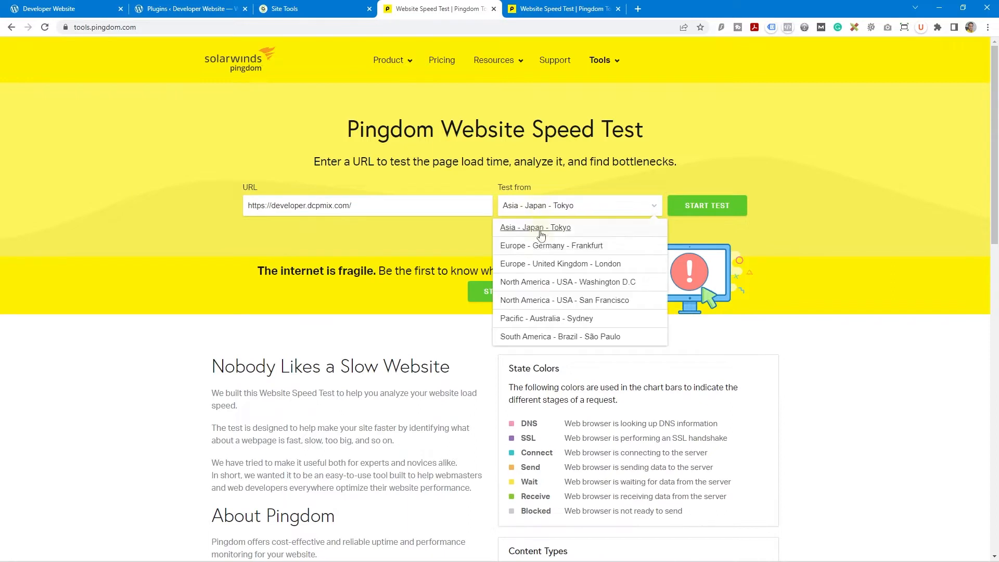
left_click(544, 262)
left_click(720, 206)
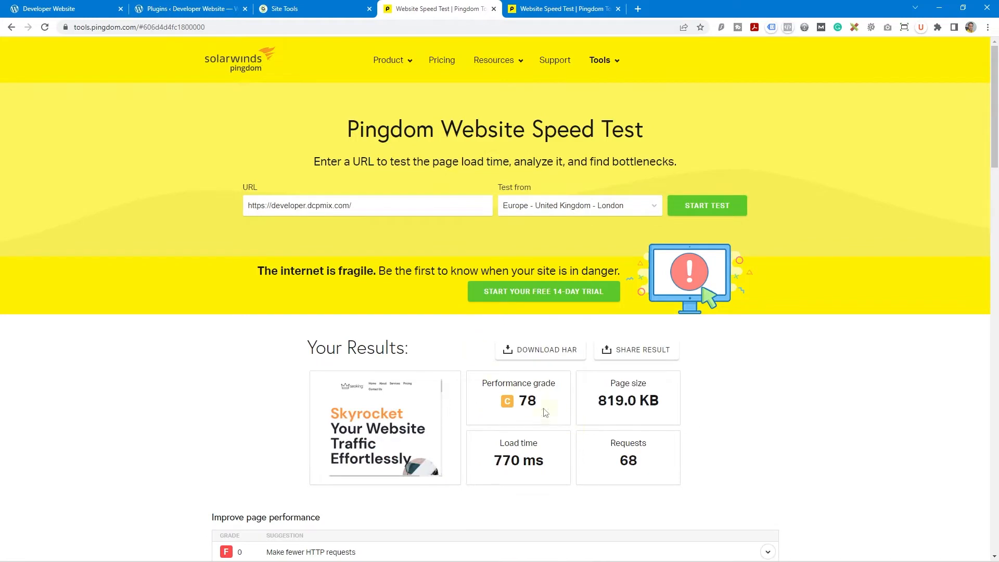
Examine the performance grade, page size, load time and request count in the speed test results
left_click_drag(518, 401, 670, 409)
left_click_drag(495, 460, 548, 462)
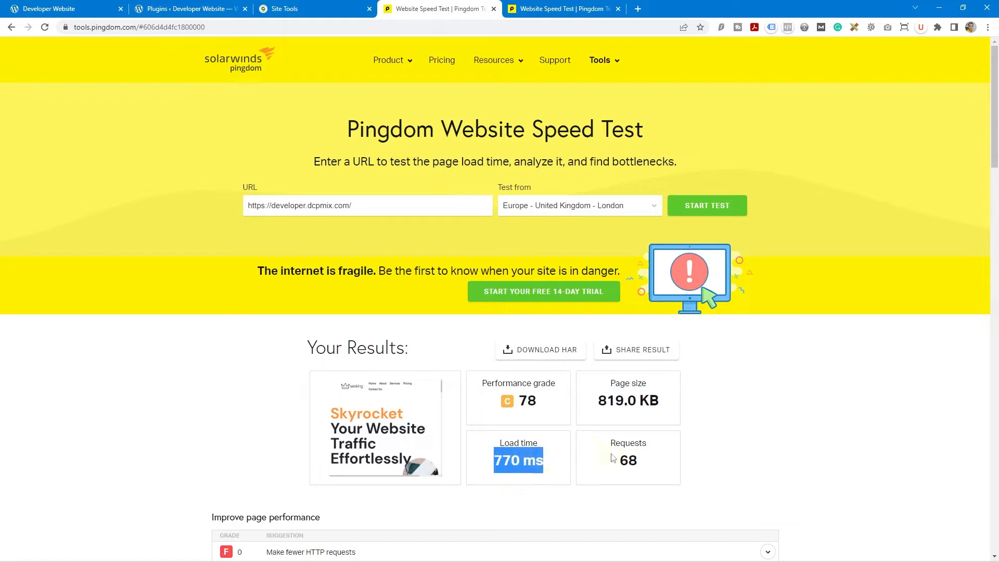
left_click_drag(612, 458, 639, 458)
left_click(639, 458)
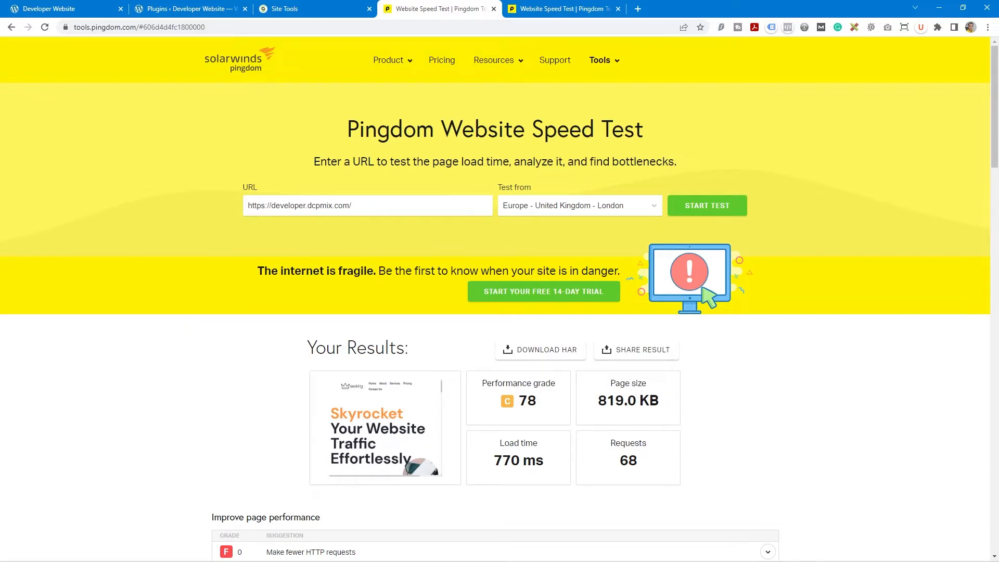
Search for "siteground" among the WordPress plugins available to add, and install and activate SiteGround Optimizer
left_click(184, 11)
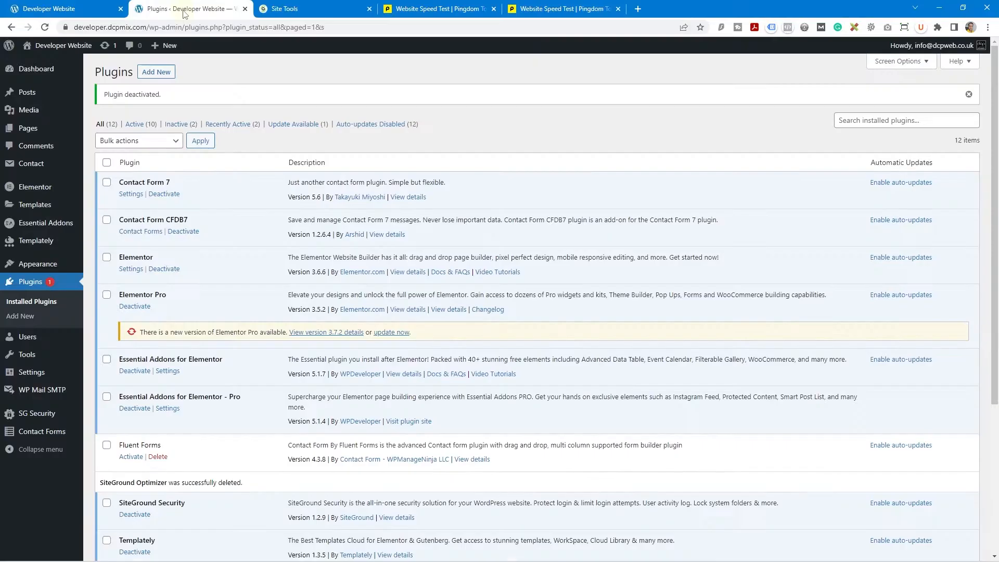
left_click(30, 283)
left_click(156, 71)
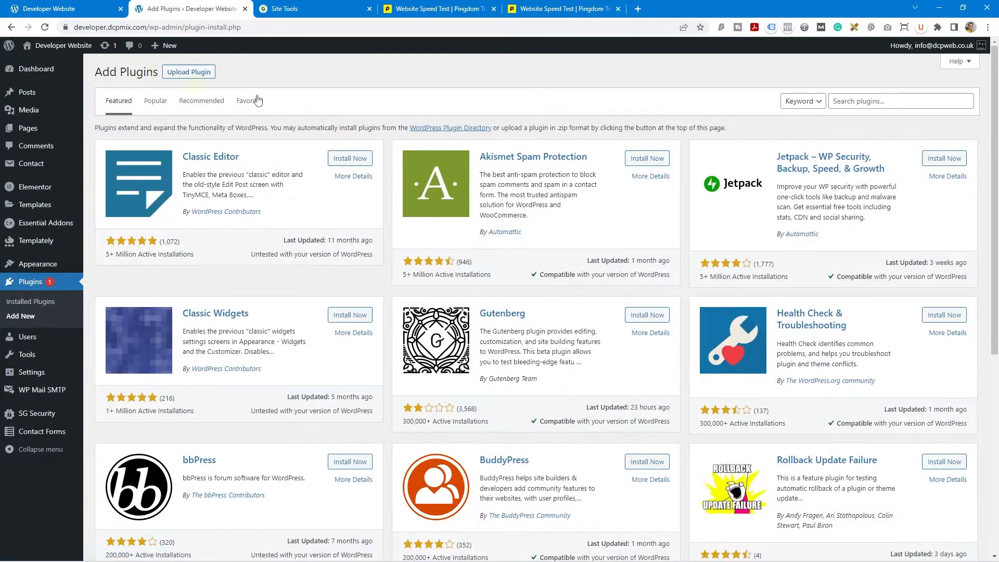
left_click(879, 103)
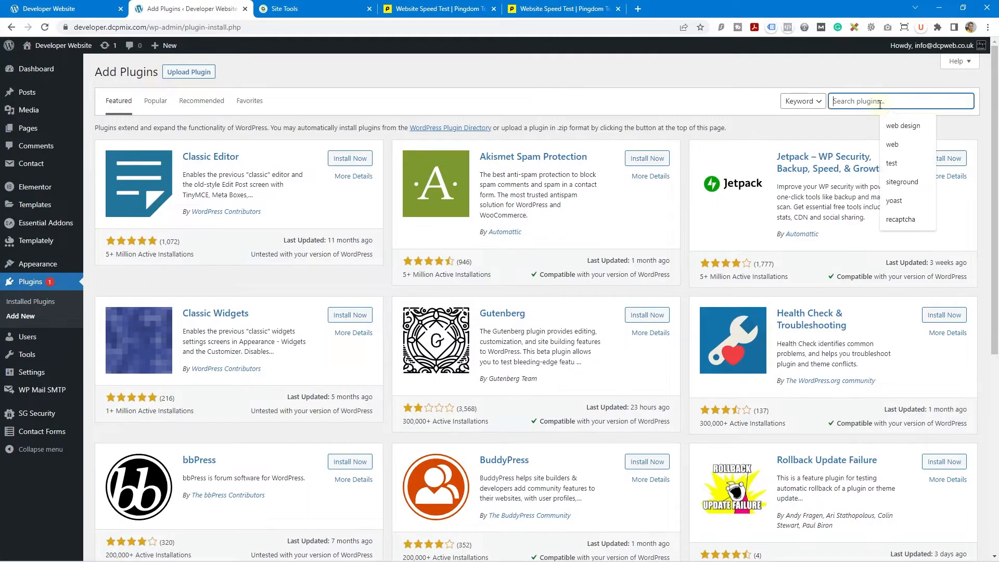
type("siteground")
left_click(862, 125)
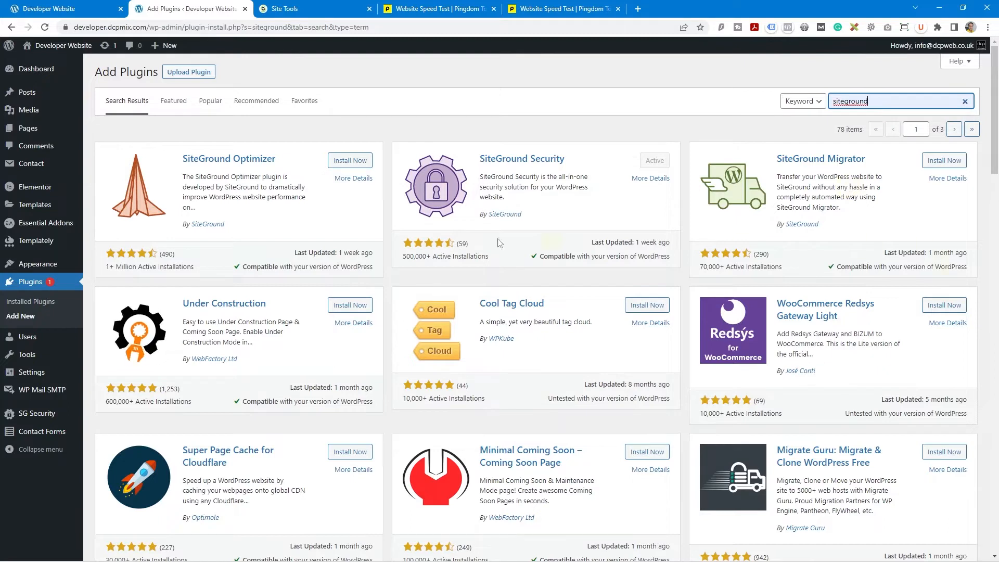
left_click(356, 162)
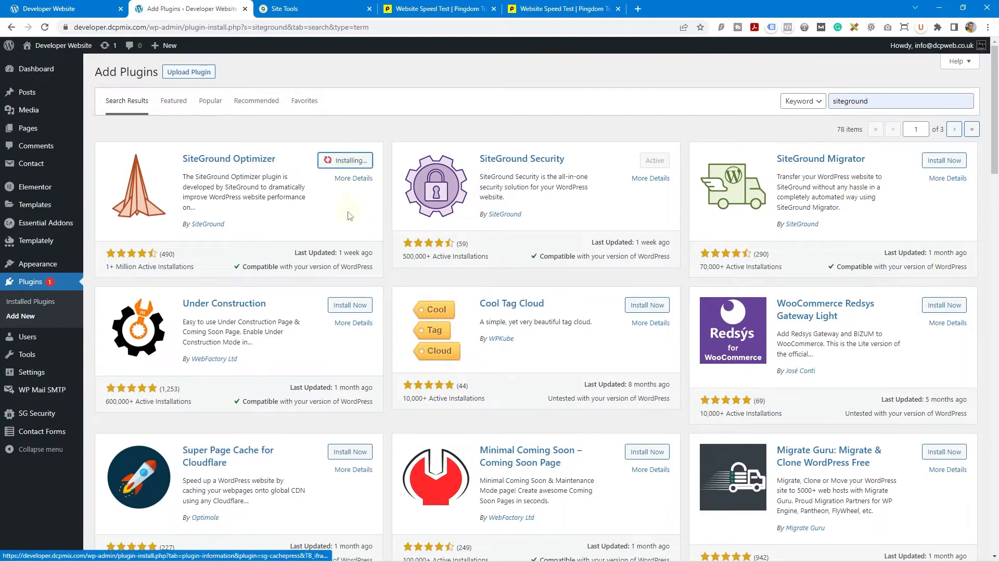
left_click(344, 161)
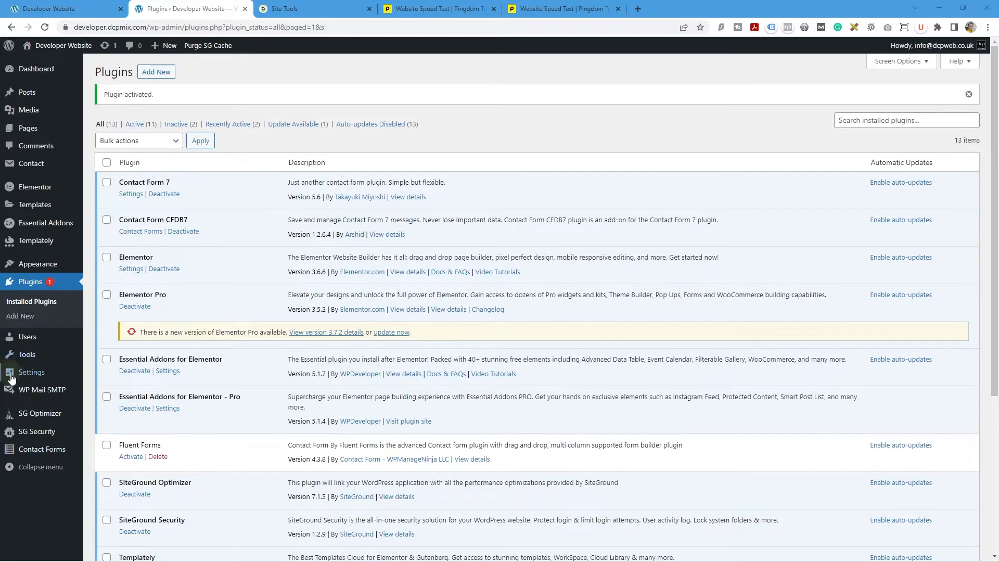
Open the SiteGround Optimizer dashboard and review its caching status and other optimizations
mouse_move(25, 398)
mouse_move(37, 416)
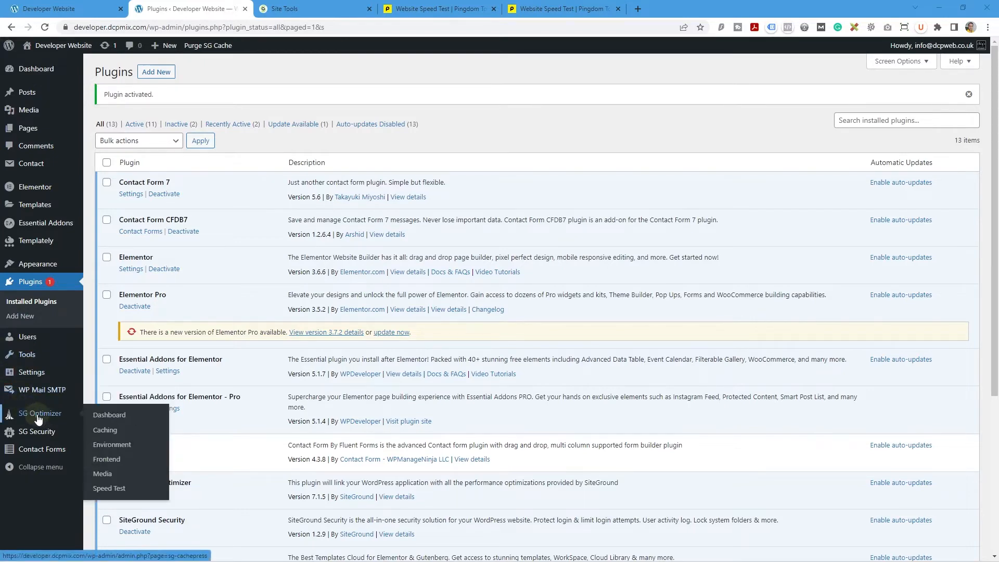
left_click(39, 416)
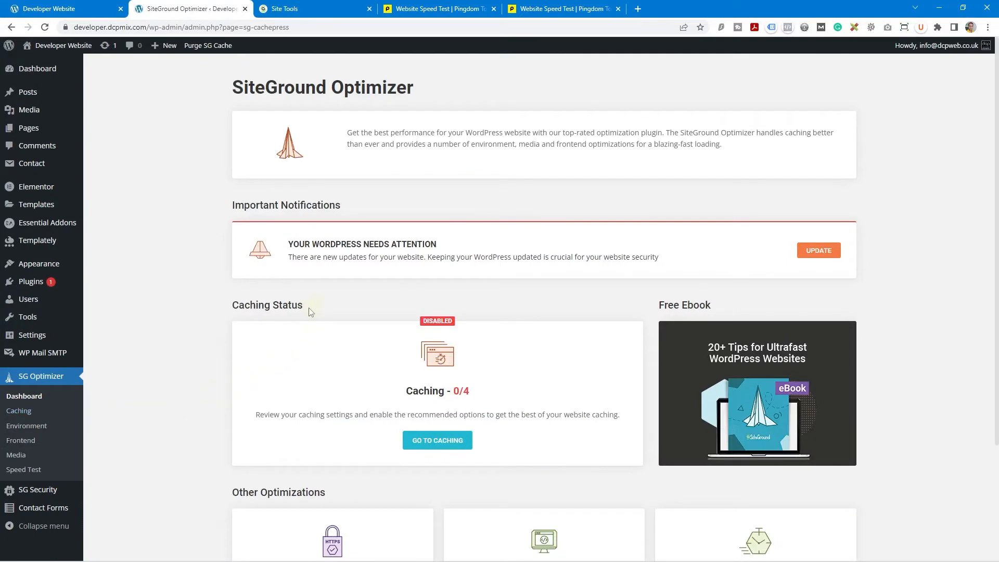
scroll(416, 297, "down", 3)
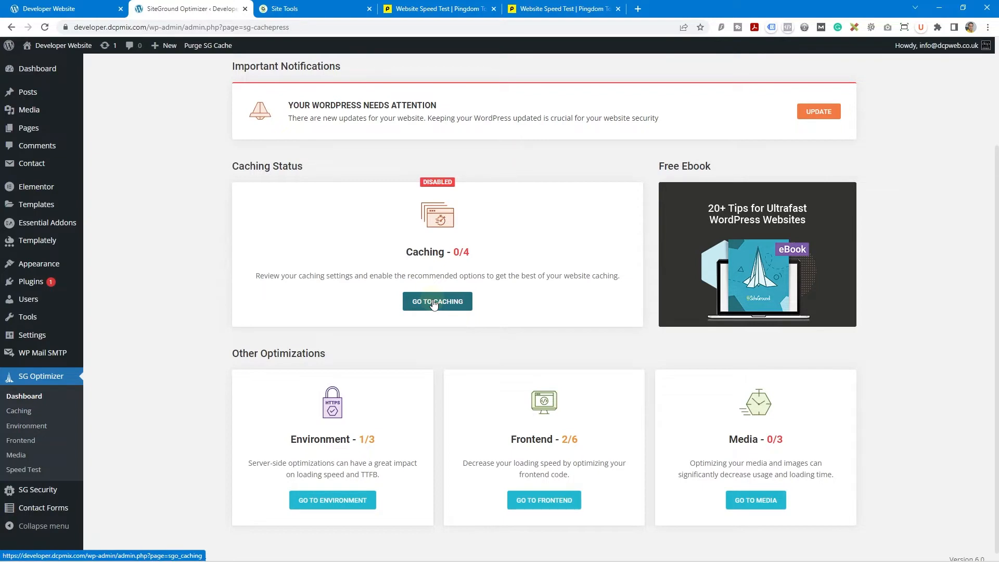
Check the two open Pingdom speed test pages and return to the SiteGround Optimizer dashboard
left_click(419, 9)
left_click(563, 8)
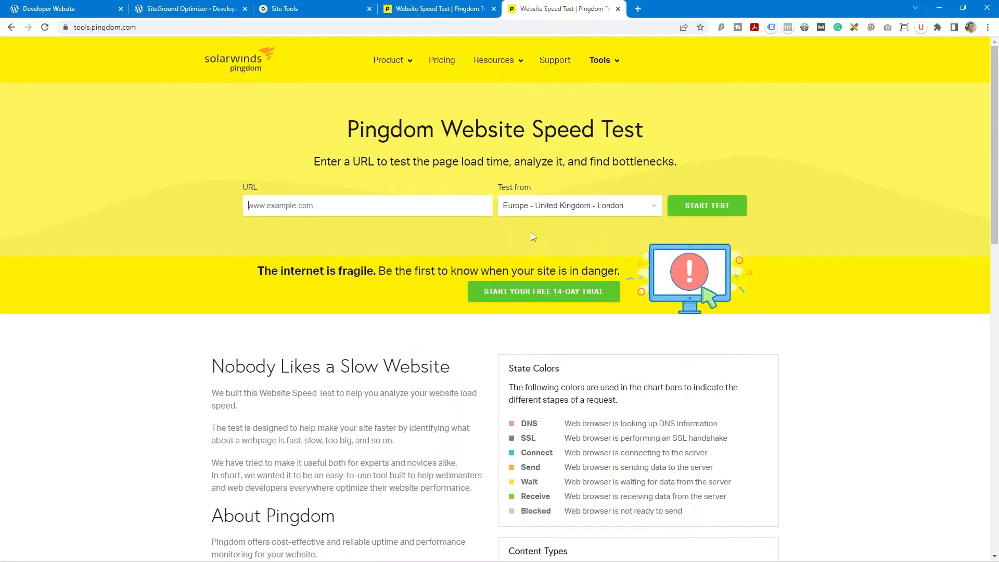
left_click(181, 10)
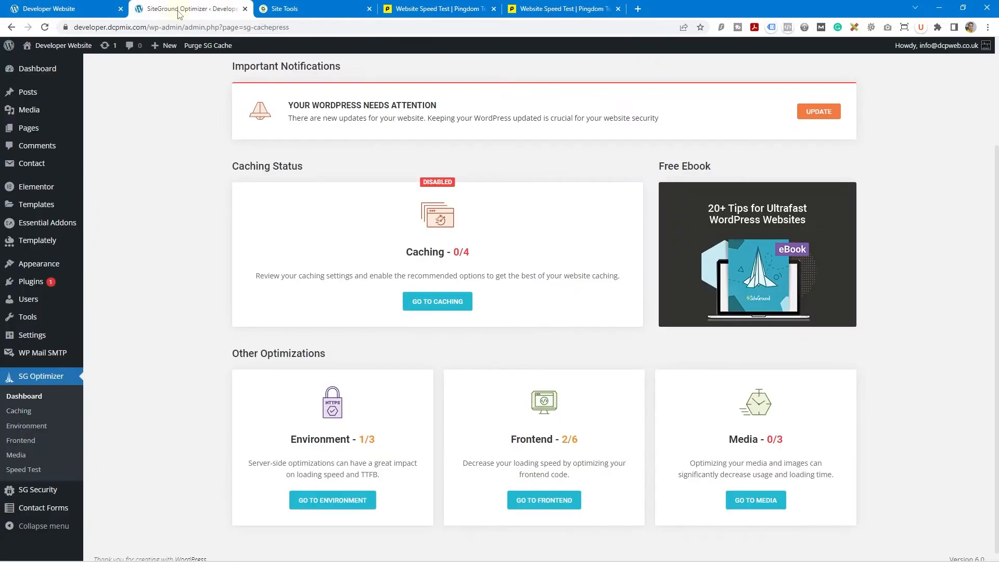
Enable Dynamic Caching, File-Based Caching and Memcached in SiteGround Optimizer's caching settings, and review the remaining options
left_click(437, 308)
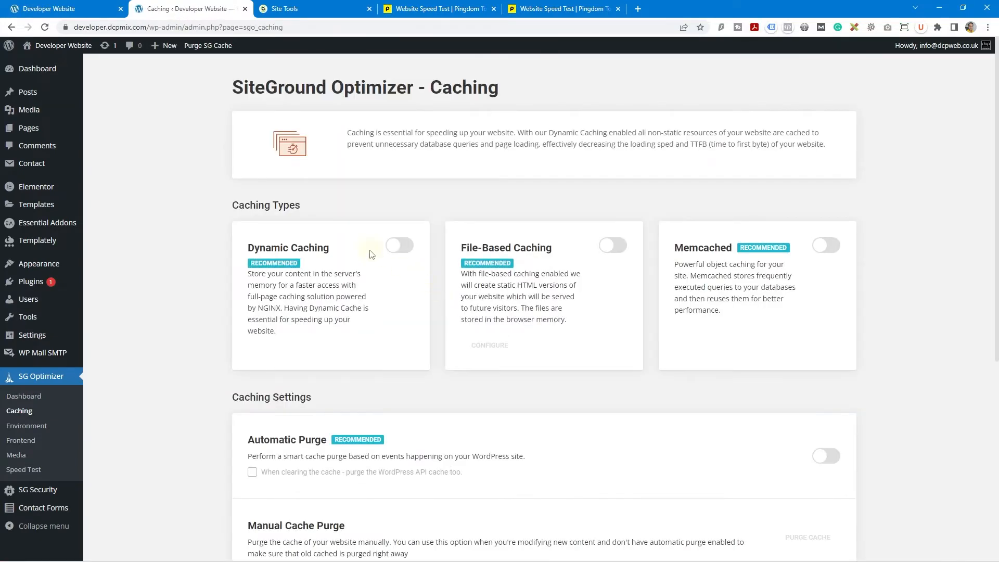
left_click(399, 245)
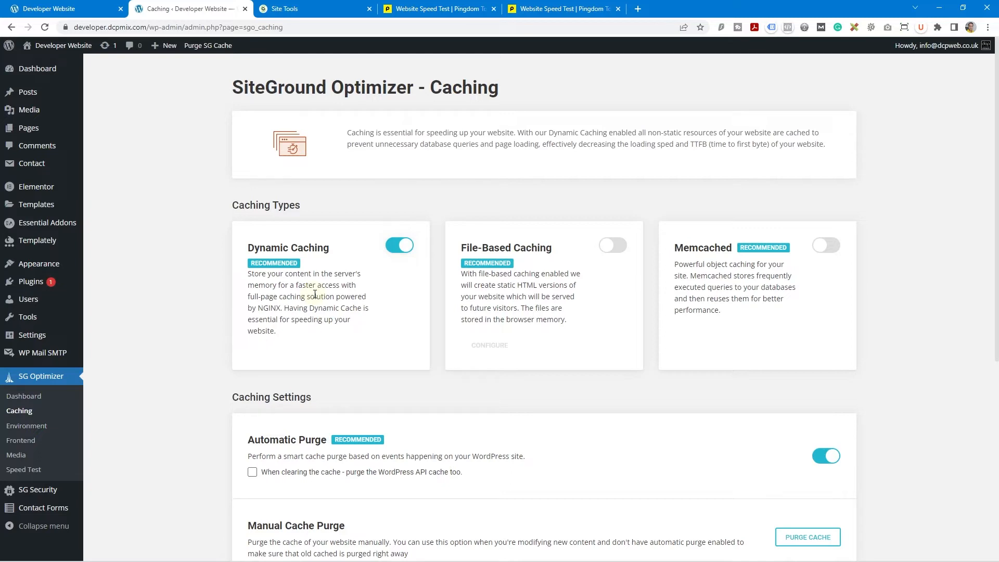
left_click(613, 246)
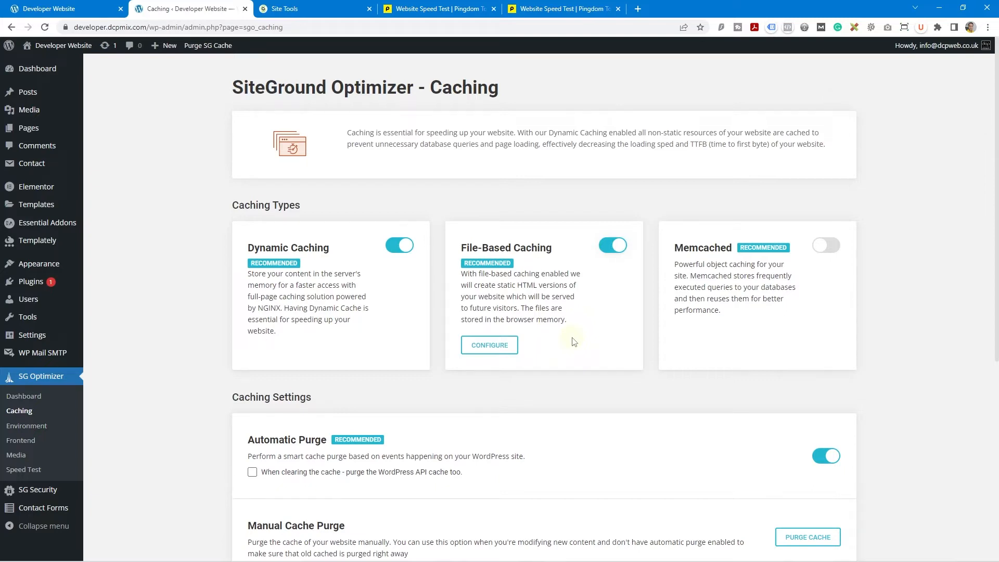
left_click(828, 245)
scroll(682, 357, "down", 5)
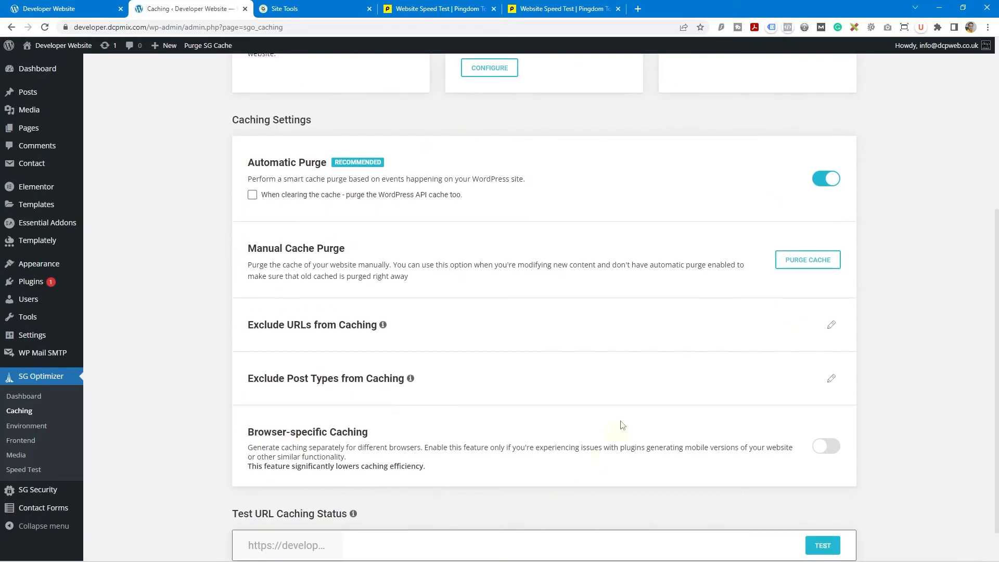
scroll(446, 312, "up", 5)
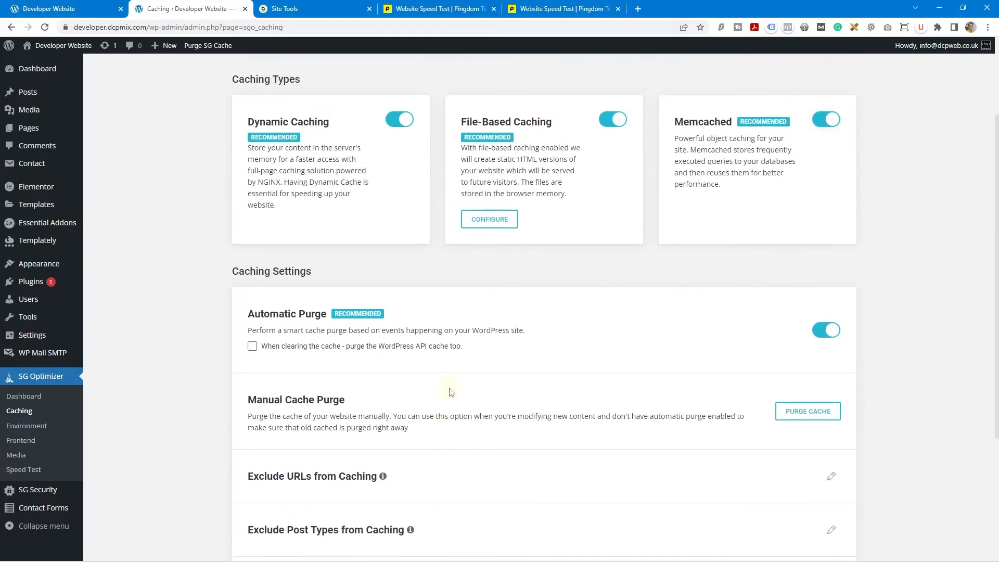
Open SiteGround Optimizer's Environment settings and check the connection security information for the website's homepage
left_click(23, 425)
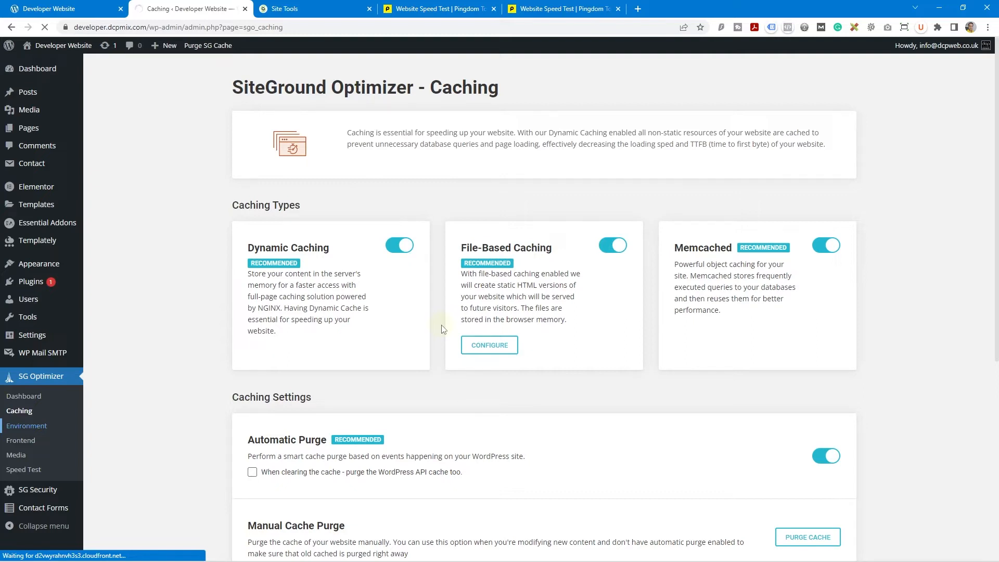
left_click(50, 9)
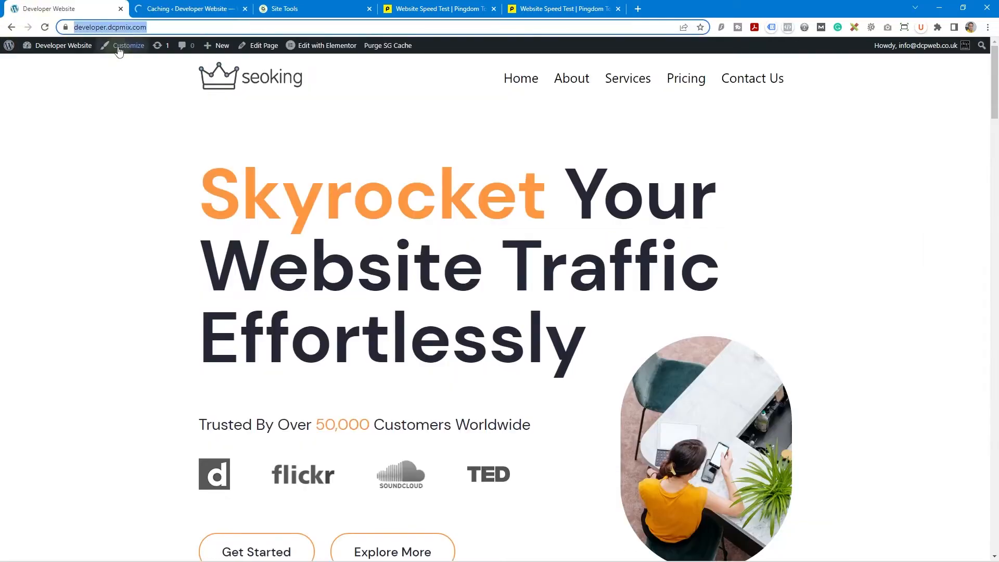
left_click(63, 28)
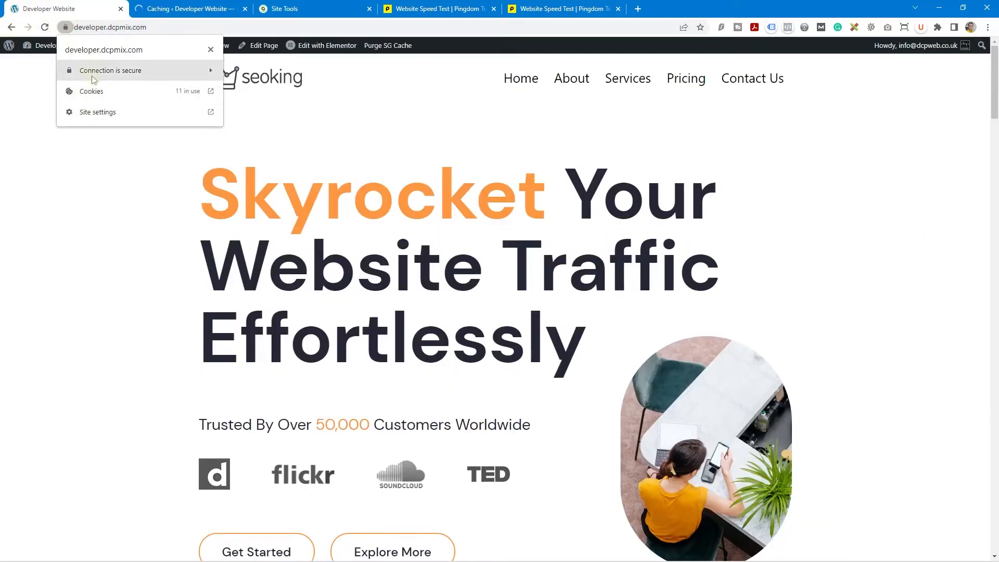
left_click(102, 204)
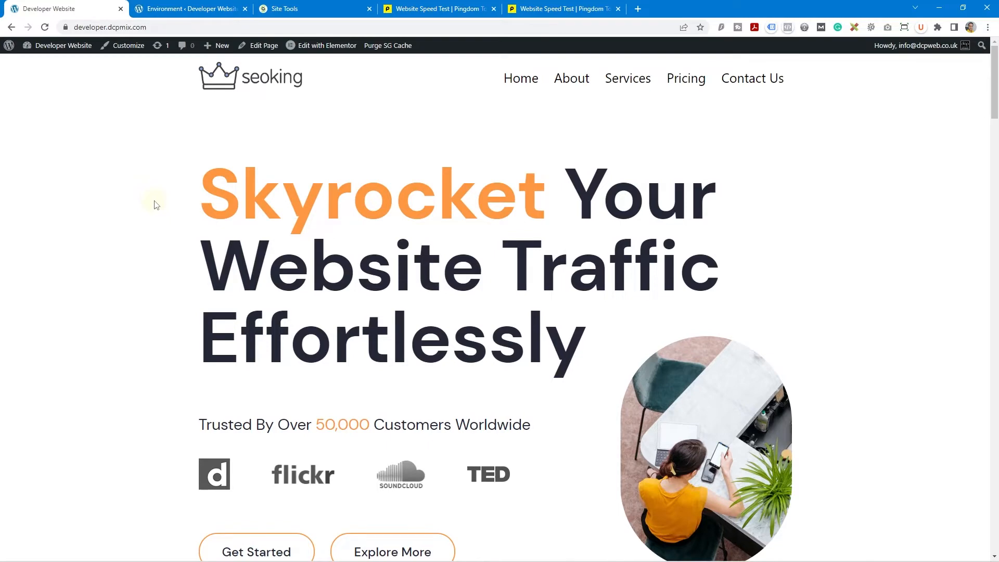
Enable HTTPS Enforce in SiteGround Optimizer's Environment settings and accept being logged out
left_click(193, 9)
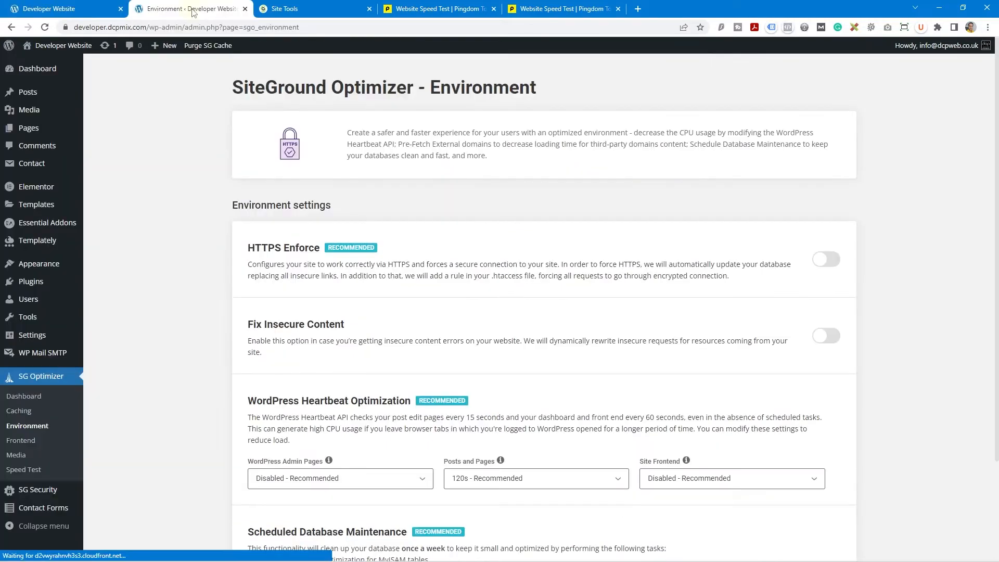
left_click_drag(247, 249, 318, 252)
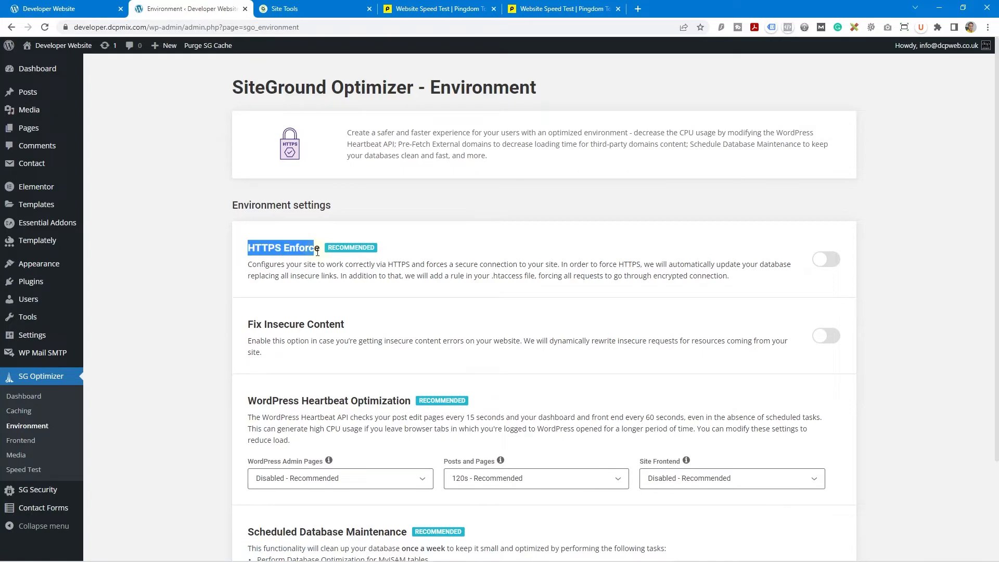
left_click(282, 253)
left_click(824, 259)
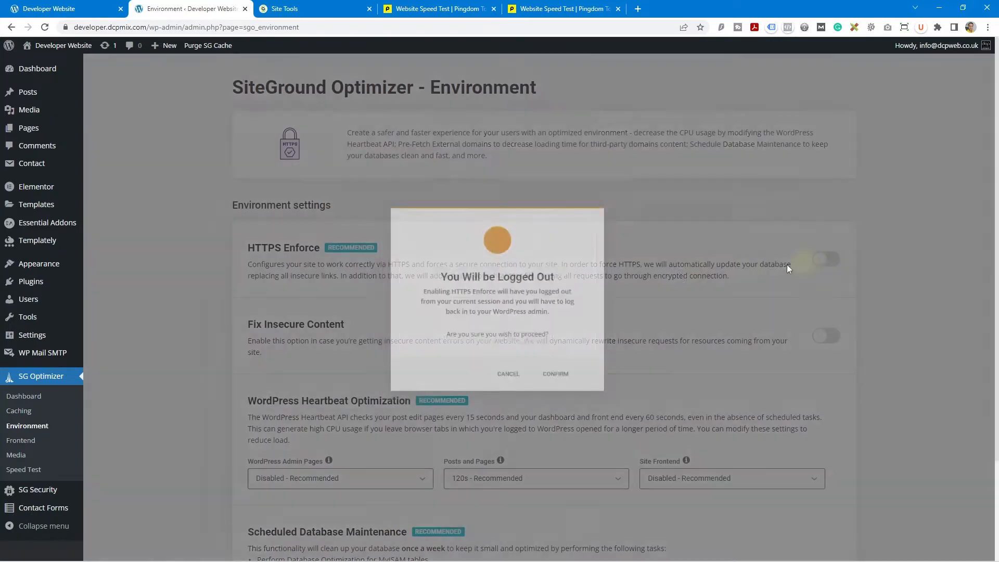
left_click(564, 384)
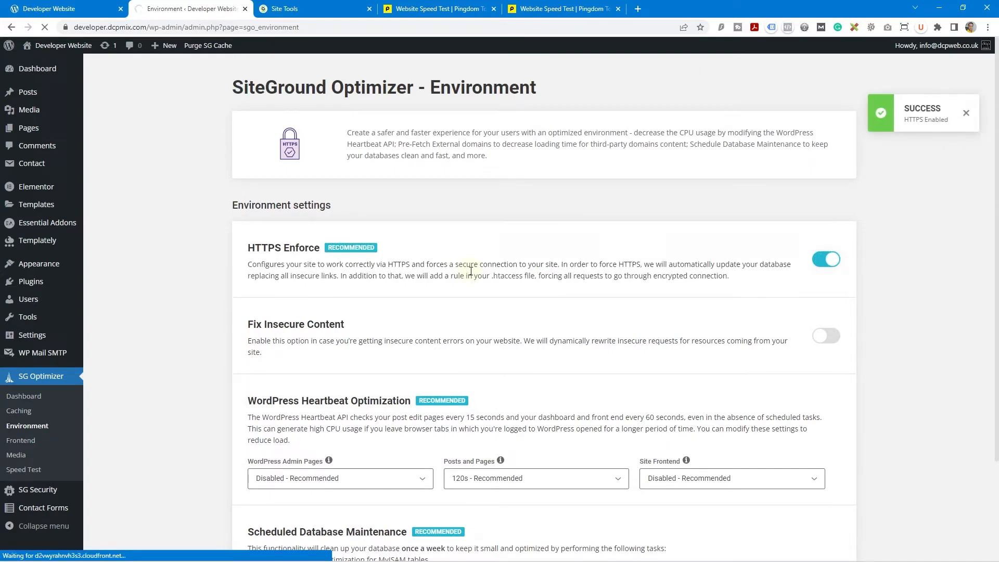
Check the website's homepage and its secure address, then return to the Environment settings
left_click(76, 14)
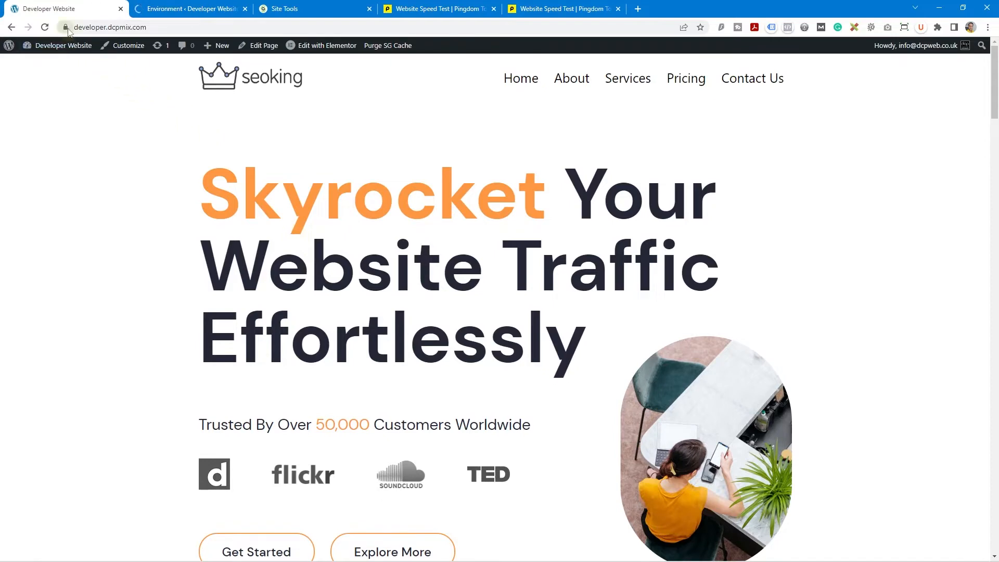
left_click(179, 10)
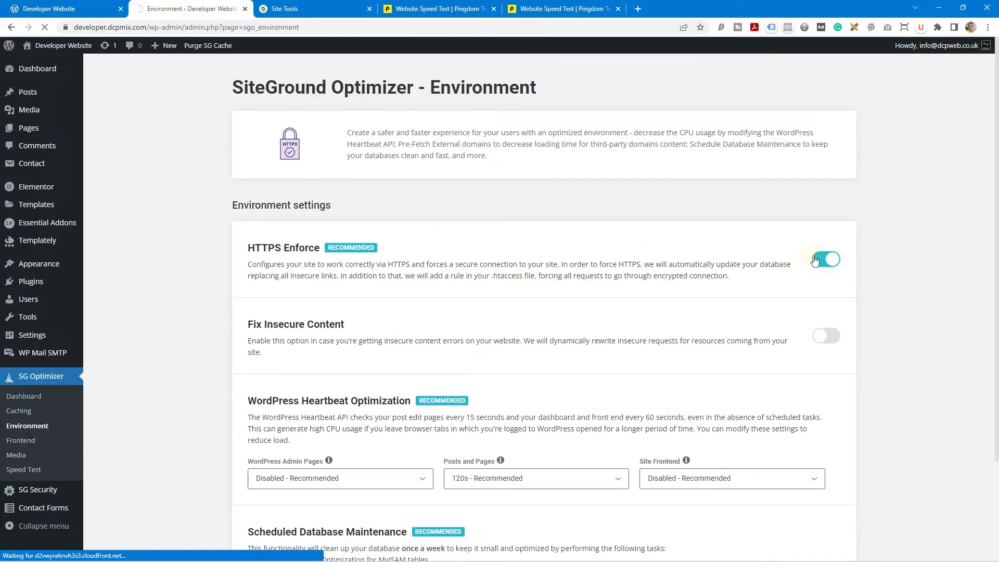
left_click(83, 11)
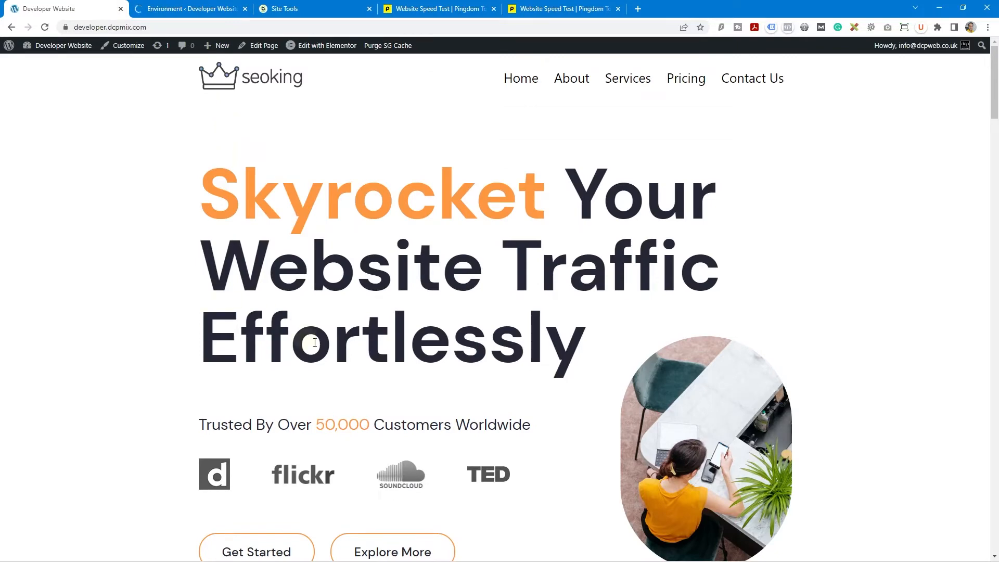
scroll(217, 314, "down", 3)
left_click_drag(679, 325, 668, 317)
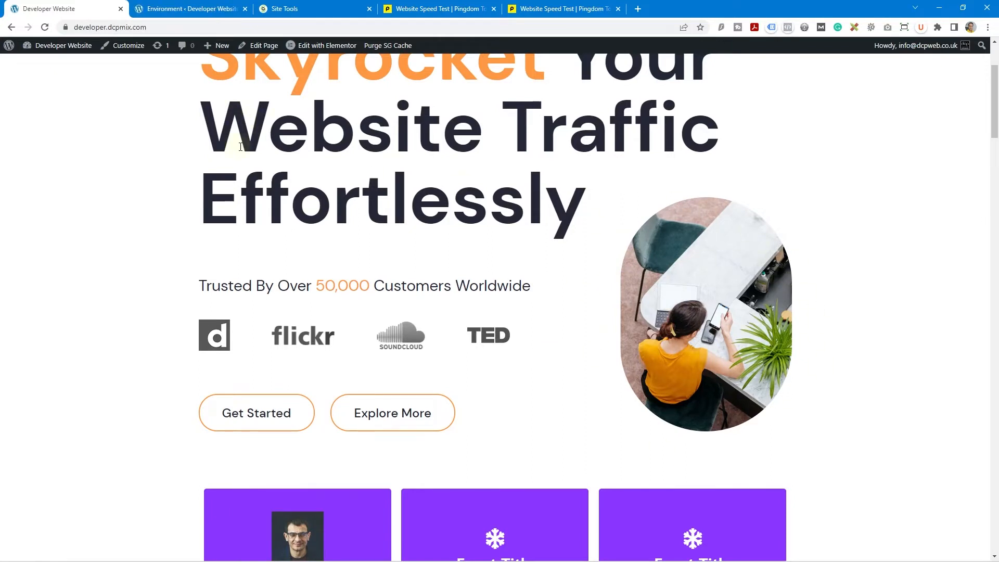
left_click(172, 9)
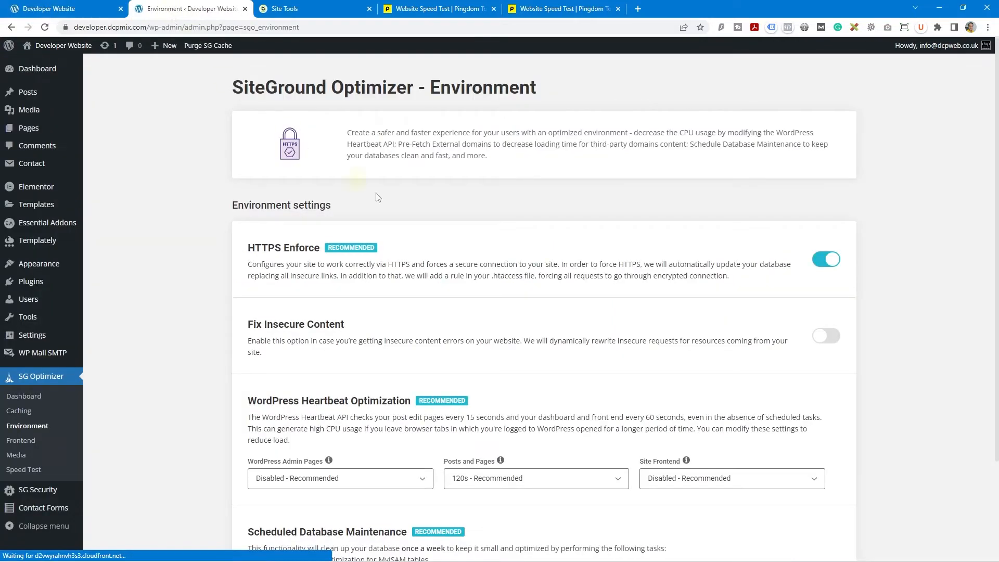
Enable Fix Insecure Content in the Environment settings and read its description
left_click(821, 338)
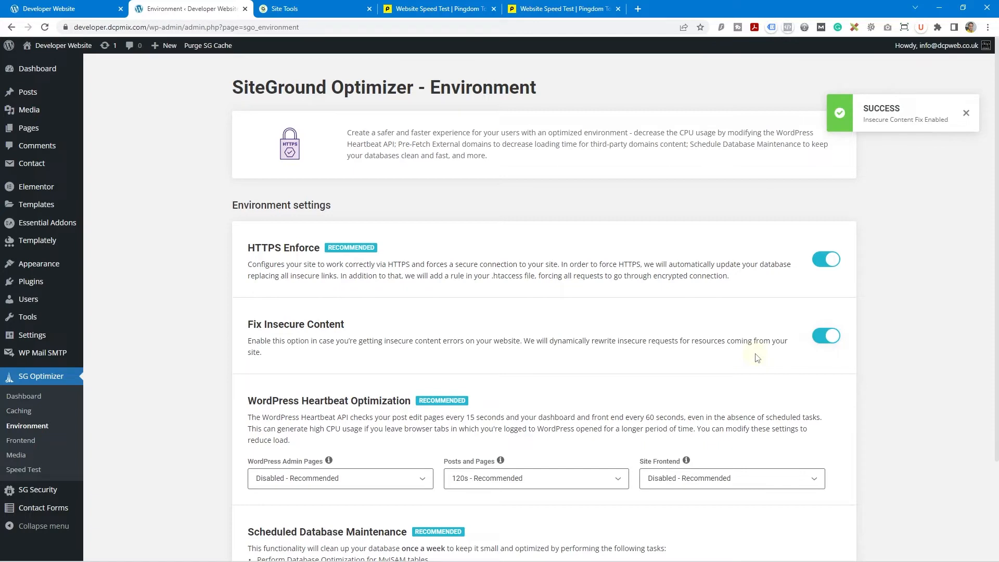
left_click_drag(441, 340, 701, 340)
left_click(643, 343)
left_click(701, 339)
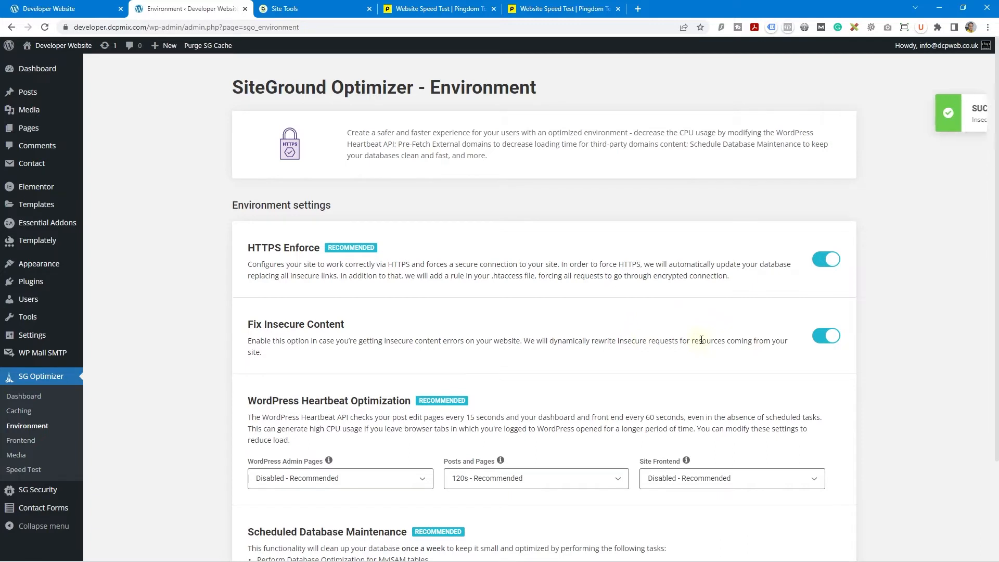
Set the WordPress Heartbeat for Site Frontend to Disabled - Recommended and review the Posts and Pages and WordPress Admin Pages intervals
scroll(698, 337, "down", 3)
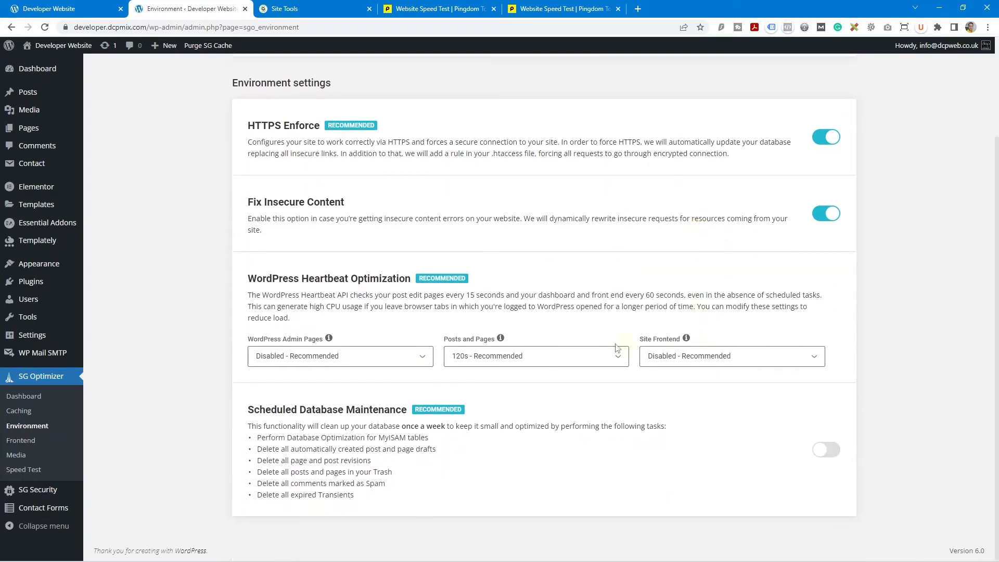
left_click(697, 366)
left_click(697, 375)
left_click(582, 359)
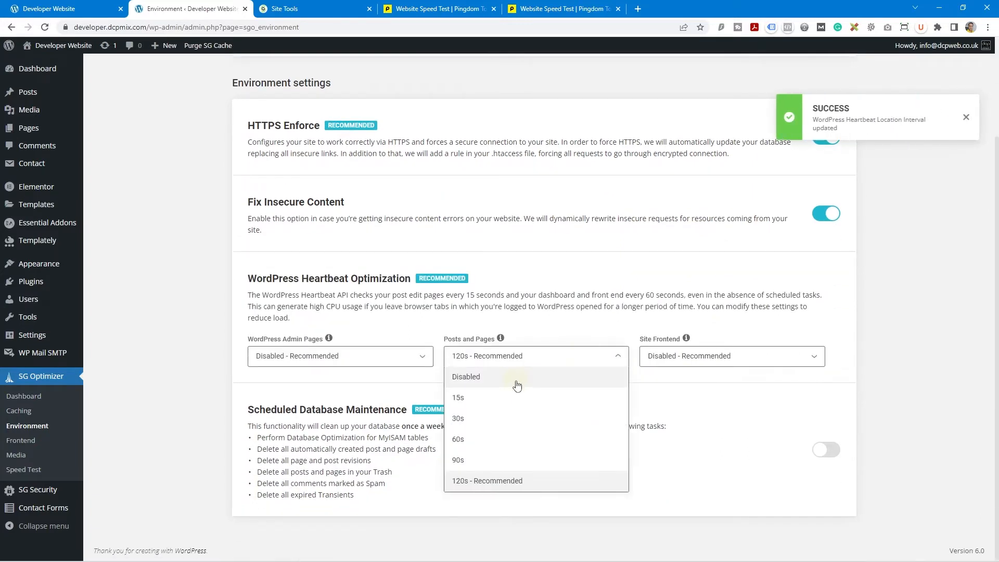
left_click(364, 365)
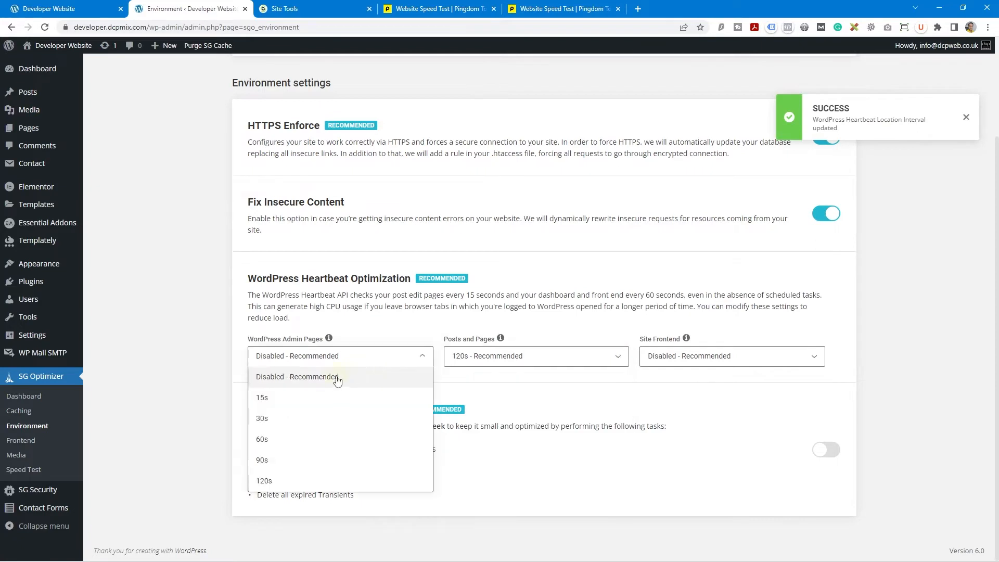
left_click(640, 320)
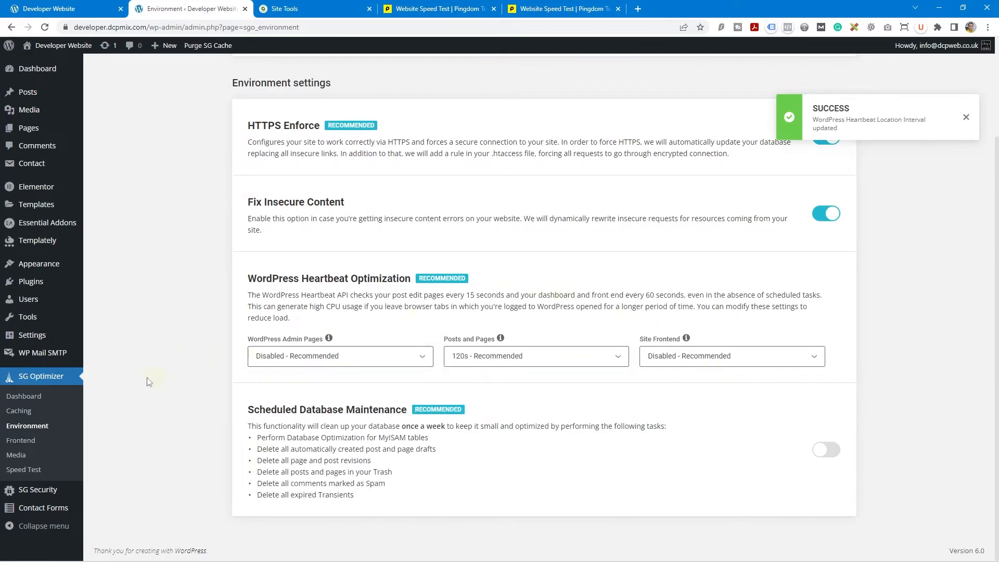
Enable Minify CSS Files in SiteGround Optimizer's Frontend settings and review the other CSS options
left_click(32, 441)
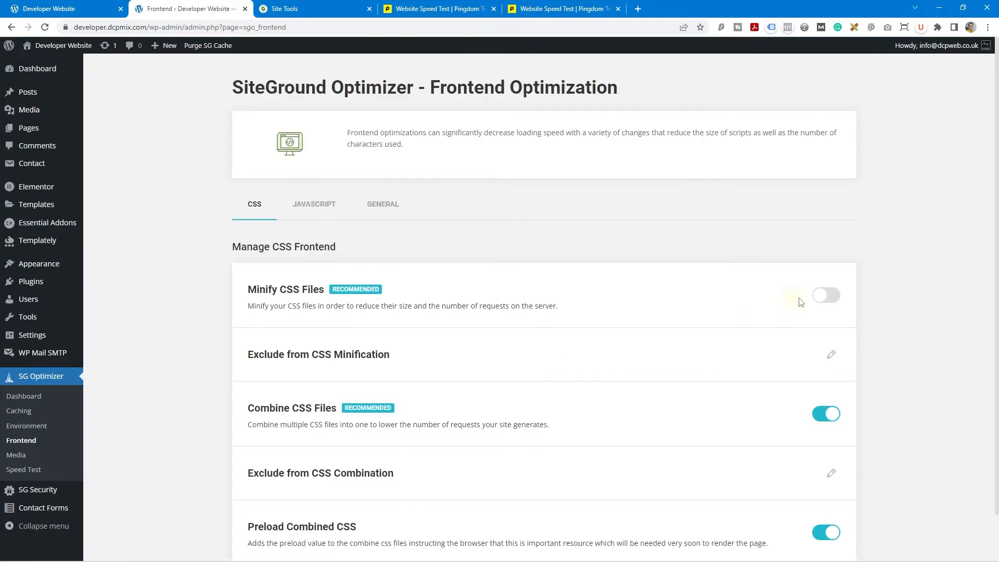
left_click(824, 295)
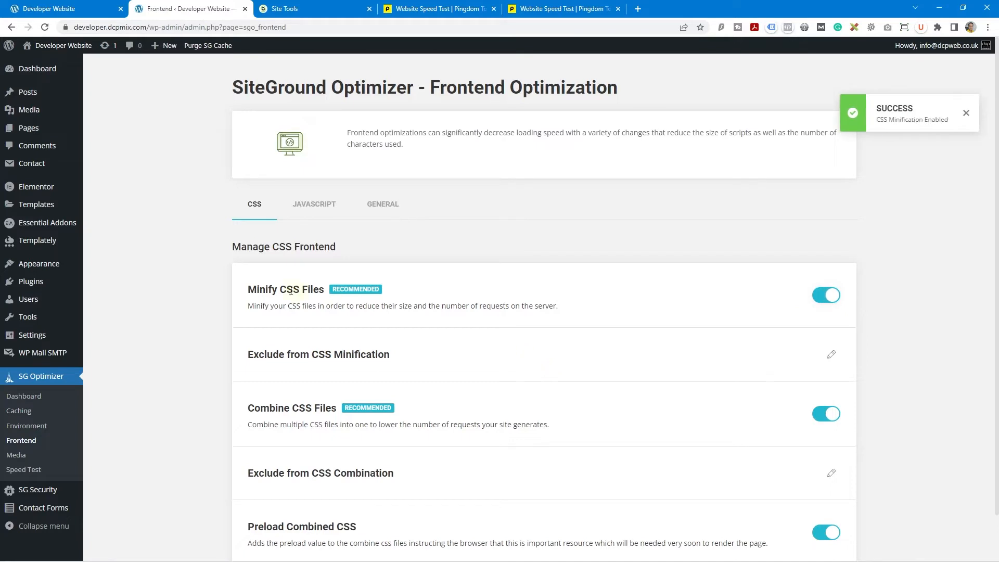
scroll(364, 364, "down", 1)
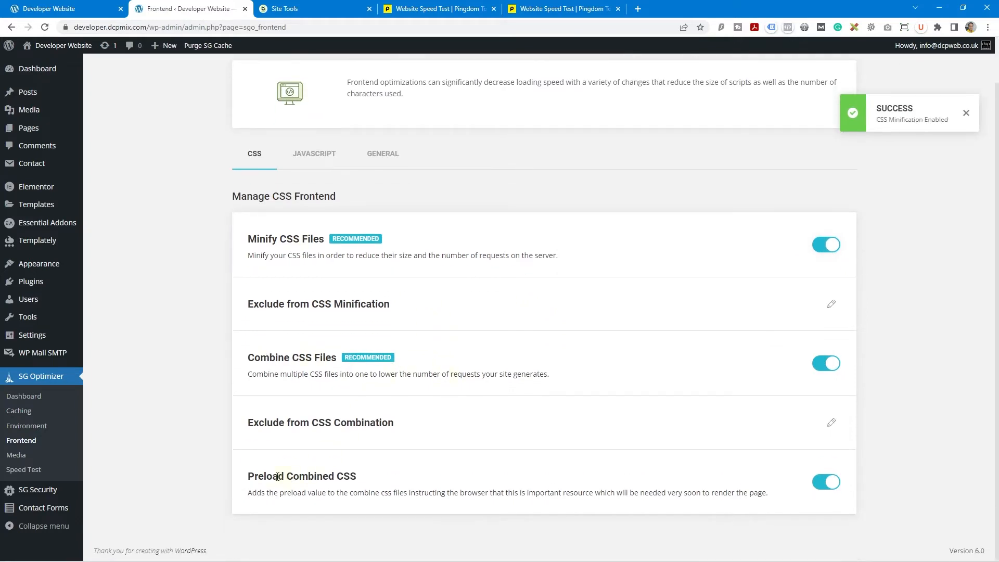
Enable Minify JavaScript Files, Combine JavaScript Files and Defer Render-blocking JavaScript in the JavaScript frontend settings
left_click(319, 158)
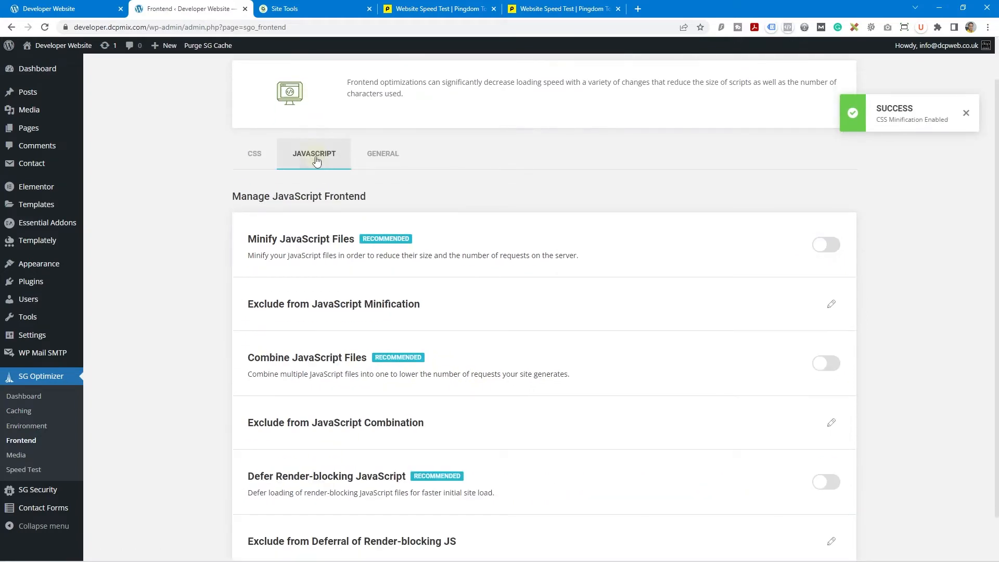
left_click(817, 250)
left_click(818, 367)
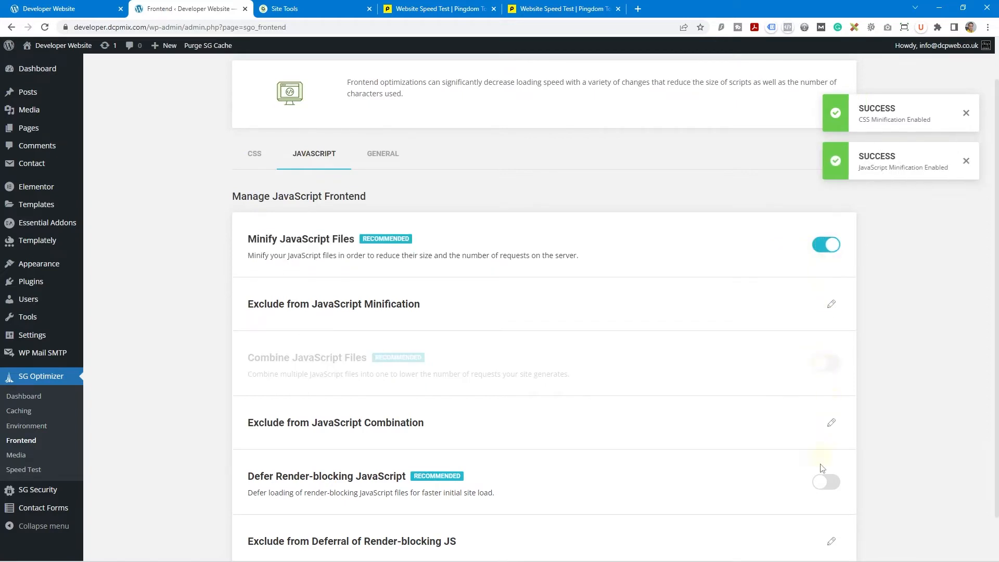
left_click(820, 481)
scroll(551, 440, "down", 1)
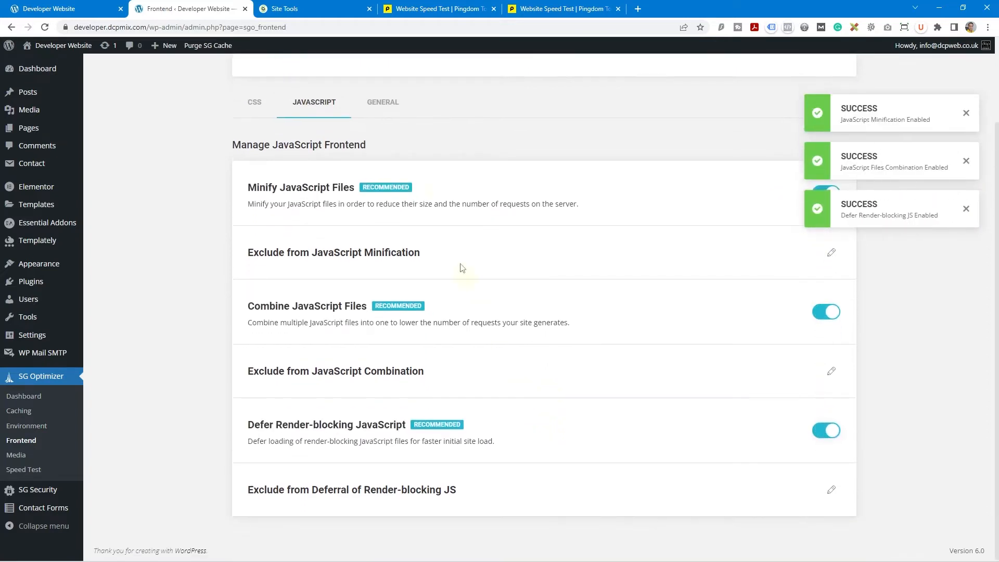
Enable Web Fonts Optimization in the General frontend settings and review the options below it
left_click(382, 107)
scroll(692, 298, "up", 2)
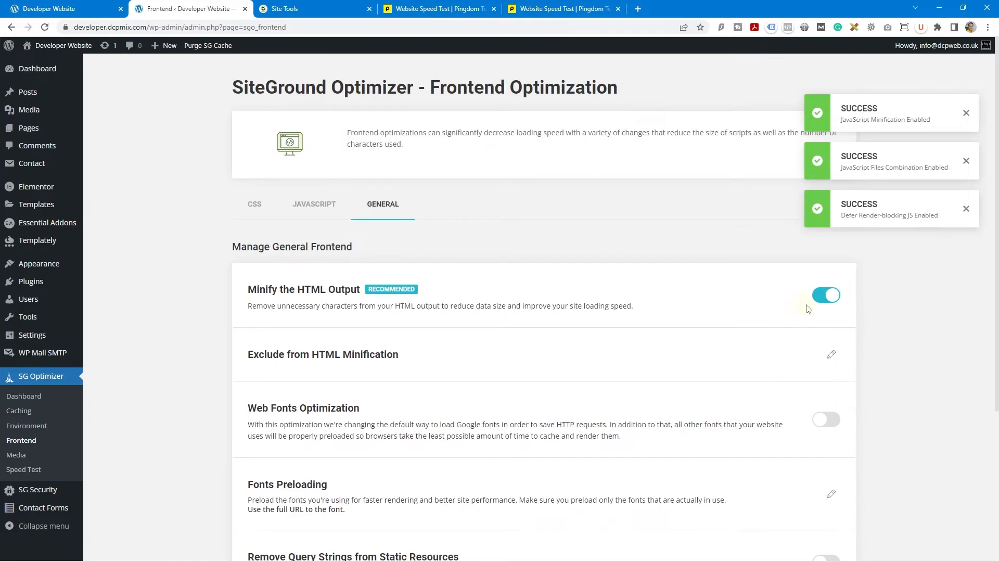
left_click(819, 415)
scroll(741, 413, "down", 2)
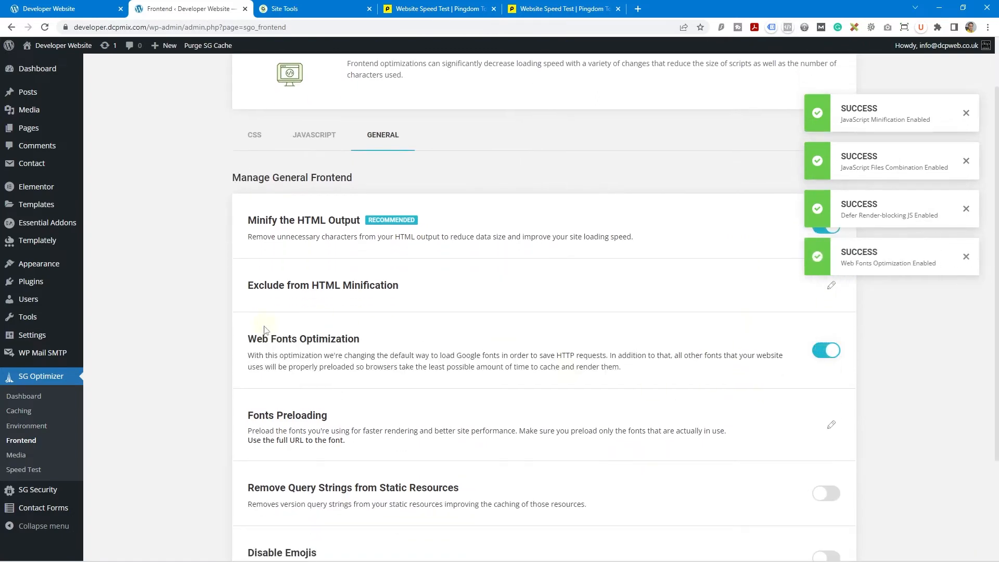
scroll(741, 412, "down", 3)
scroll(662, 359, "up", 1)
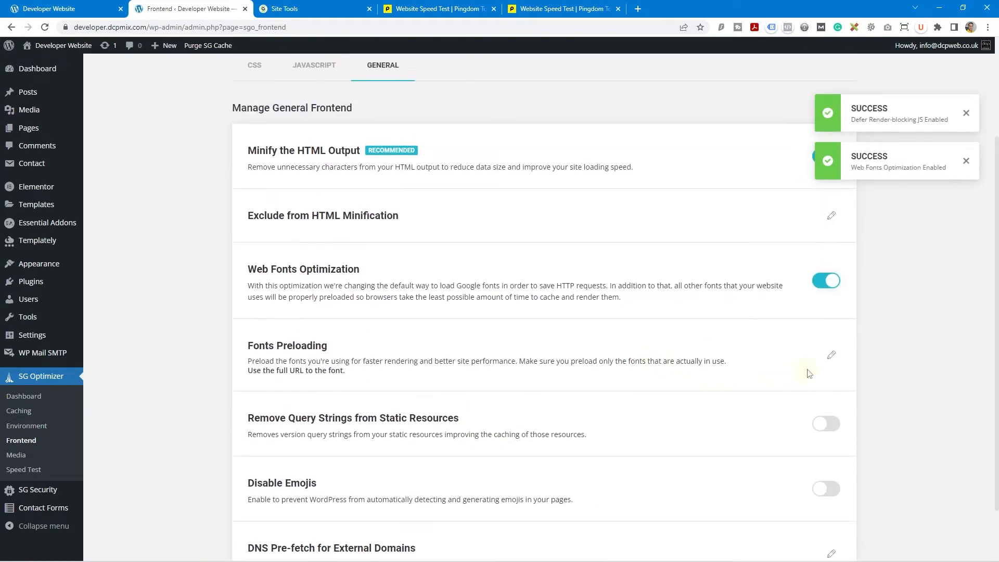
Look at the entry form for fonts to preload and close it without adding a font
left_click(831, 355)
left_click(482, 327)
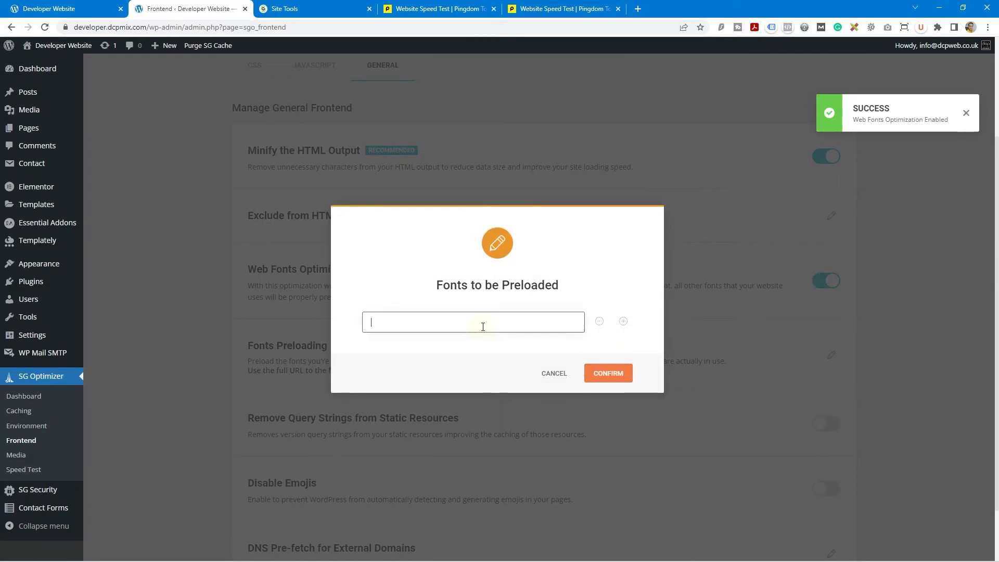
left_click(554, 373)
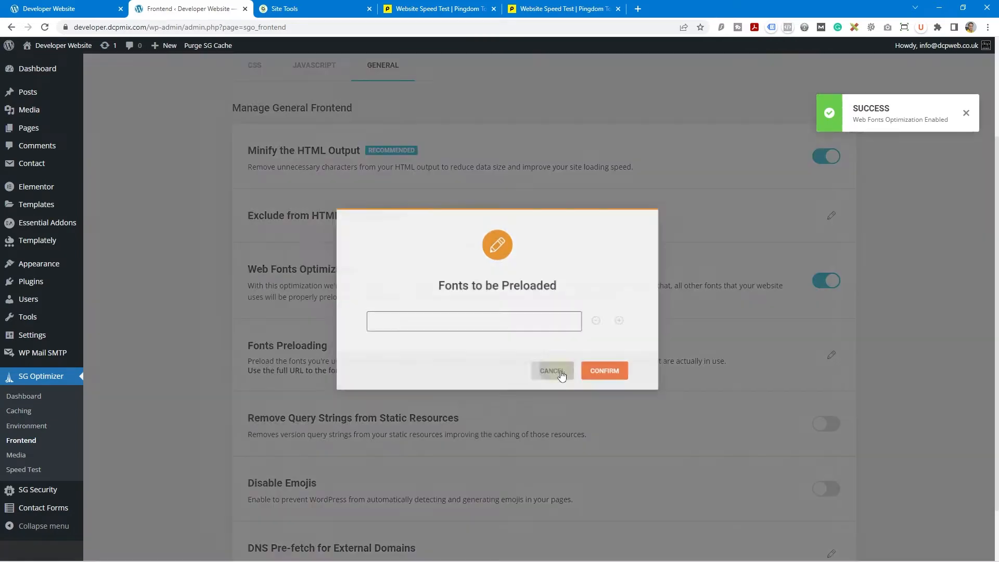
Enable Remove Query Strings from Static Resources and Disable Emojis in the General frontend settings, reading their descriptions
scroll(428, 387, "down", 2)
left_click_drag(260, 348, 455, 367)
left_click_drag(256, 364, 469, 368)
left_click_drag(512, 365, 561, 359)
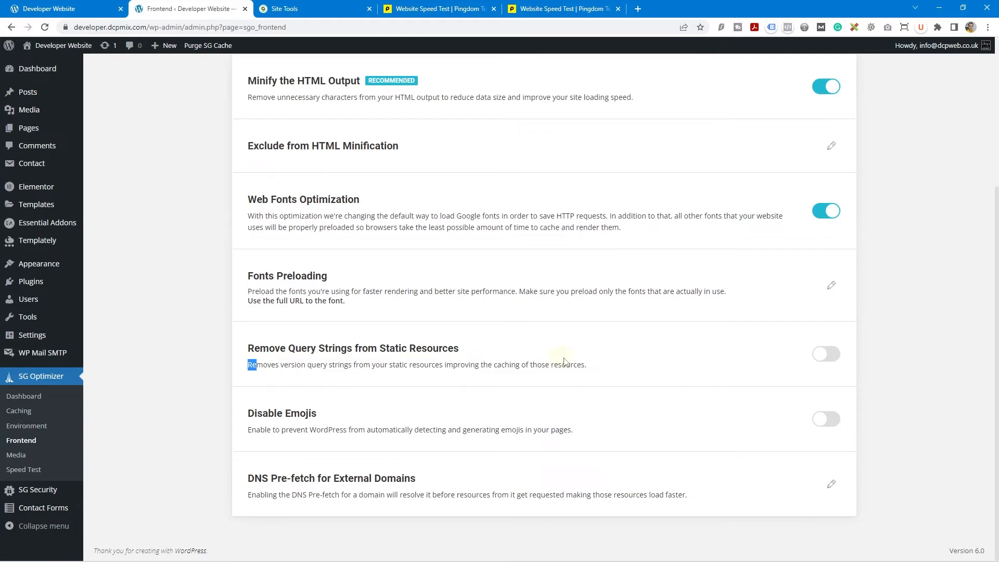
left_click(815, 356)
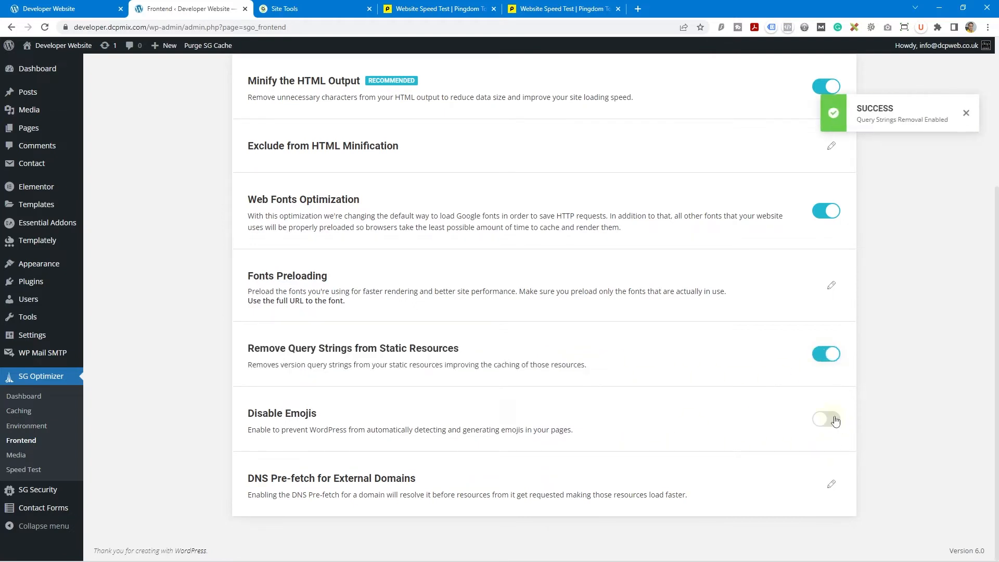
left_click_drag(251, 429, 571, 428)
left_click(573, 429)
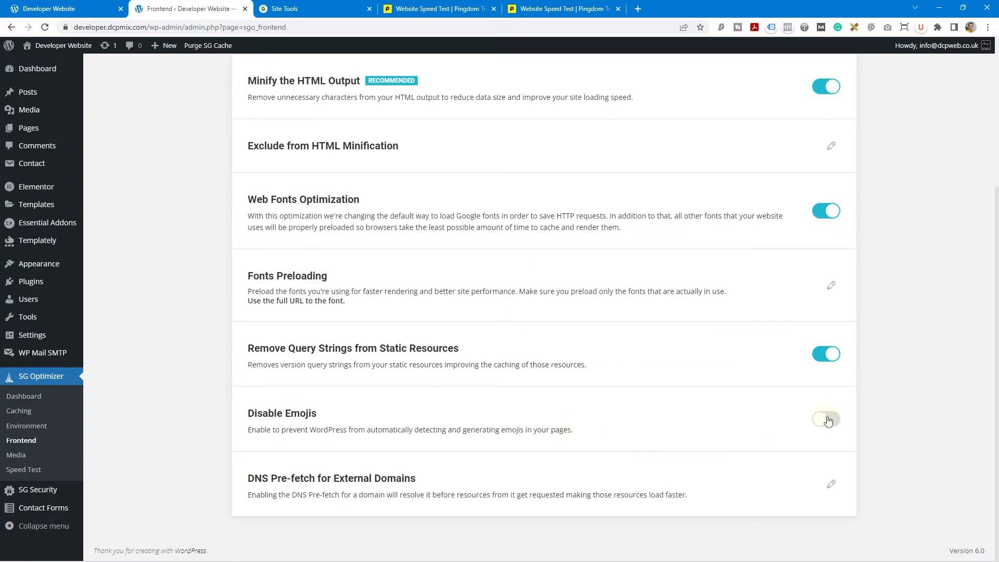
left_click(828, 419)
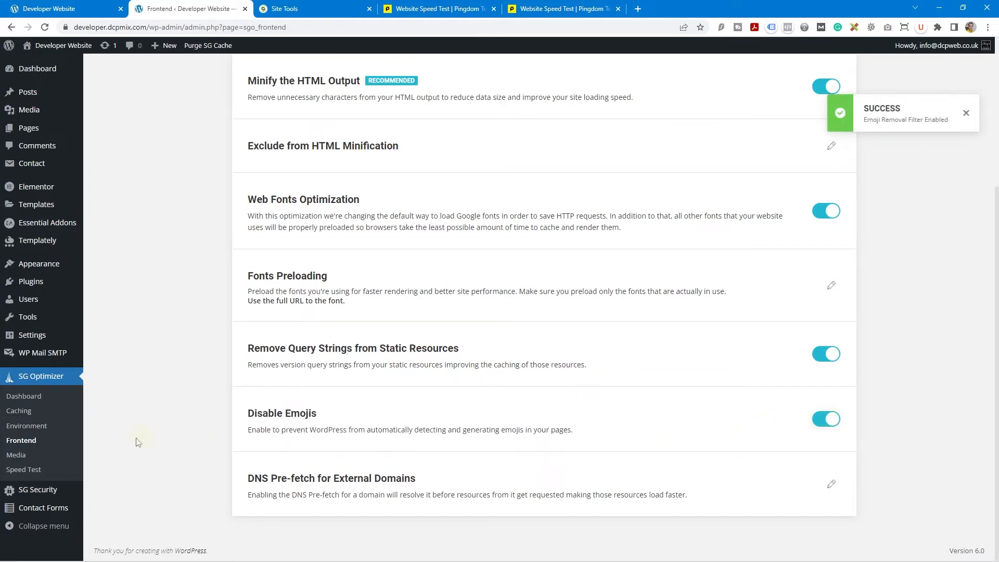
Open the SiteGround Optimizer Media settings and read the Use WebP Images option
left_click(18, 456)
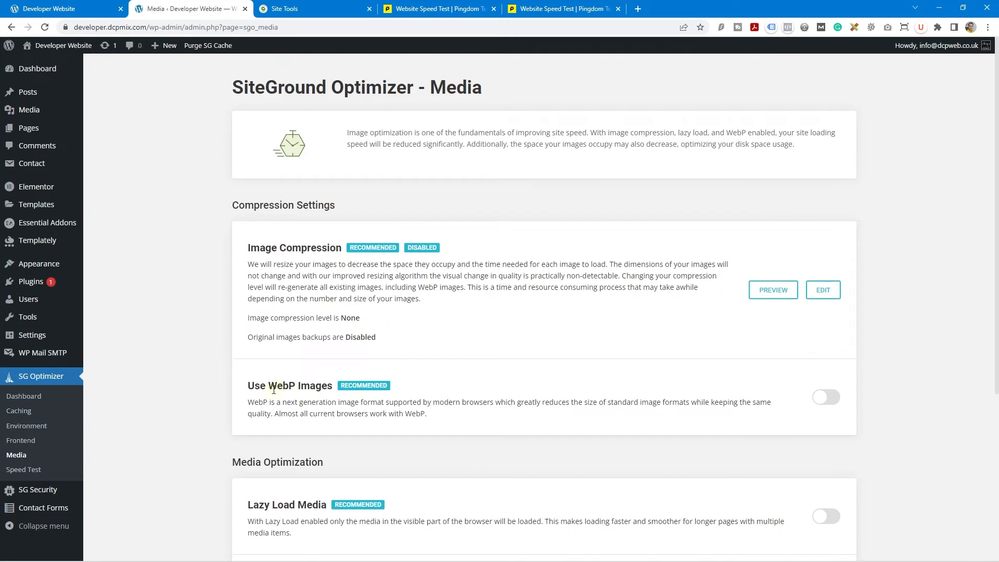
left_click_drag(271, 386, 334, 386)
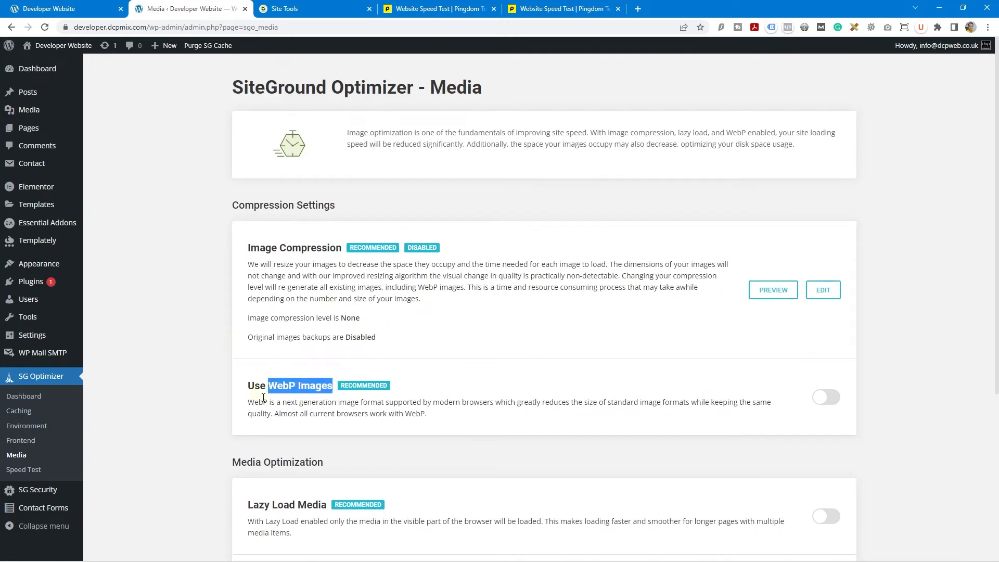
left_click(224, 355)
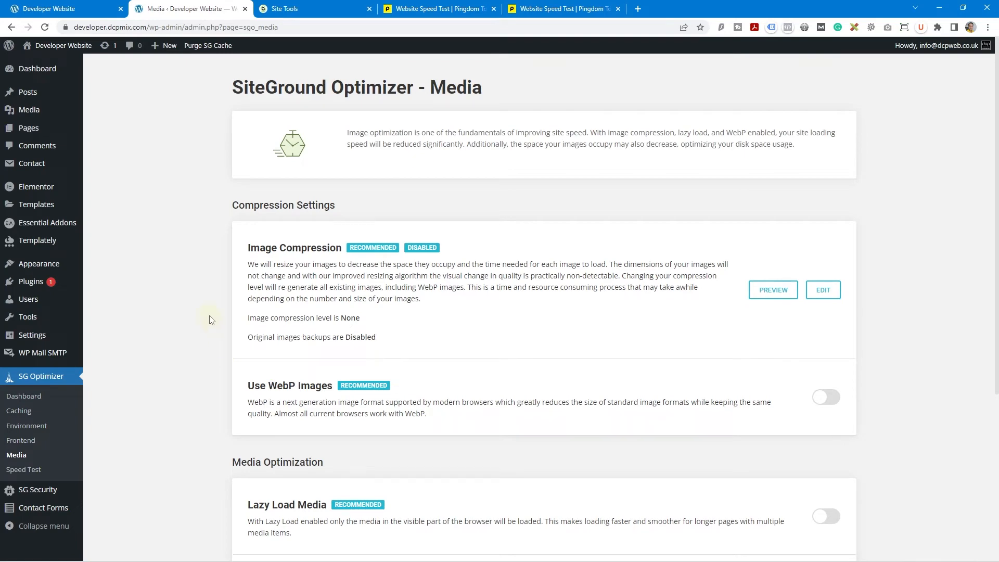
Check the file format of the orange phone image in the Media Library in a separate tab, and return to the WebP option
middle_click(30, 110)
left_click(306, 9)
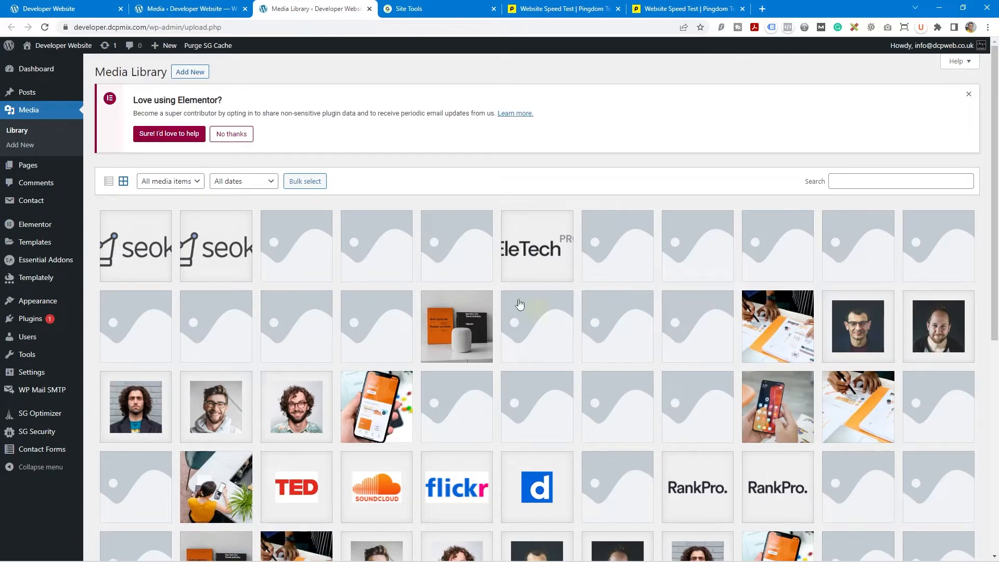
scroll(299, 358, "down", 1)
left_click(356, 350)
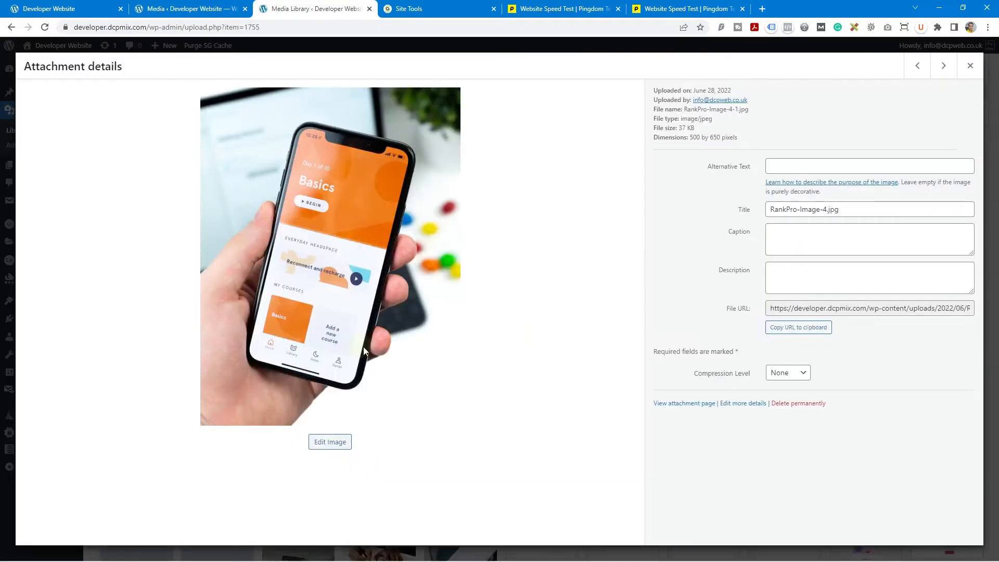
double_click(828, 210)
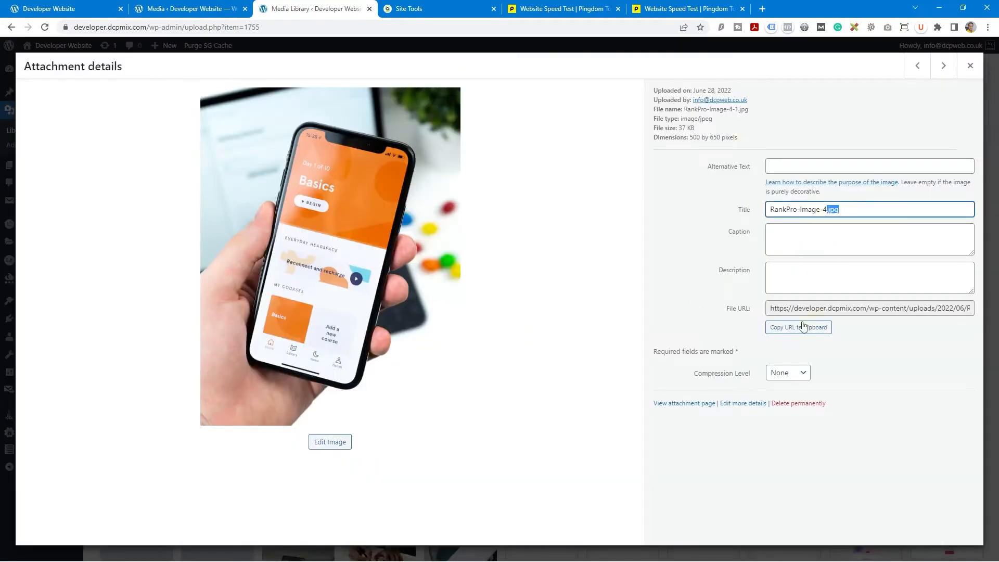
left_click(702, 272)
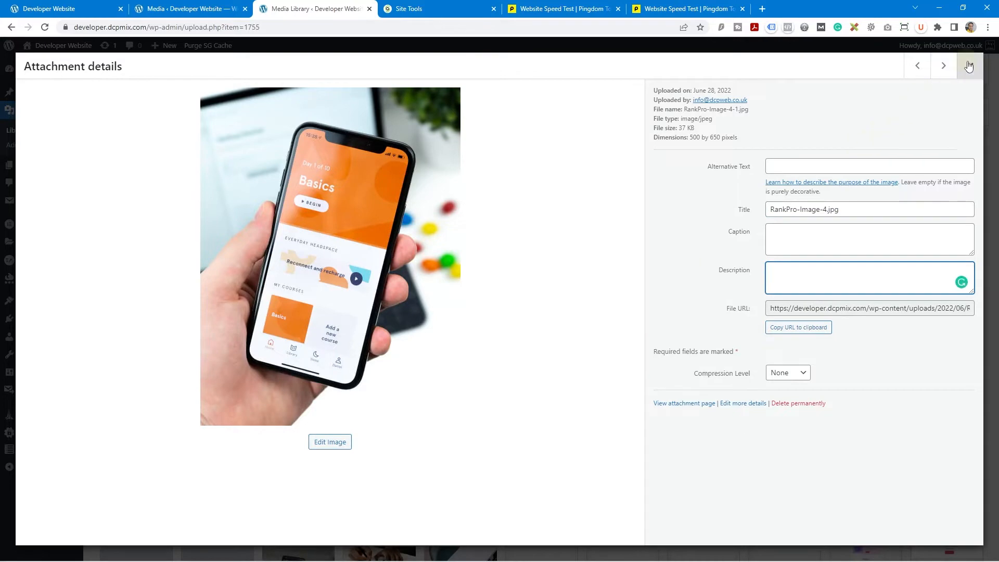
left_click(969, 65)
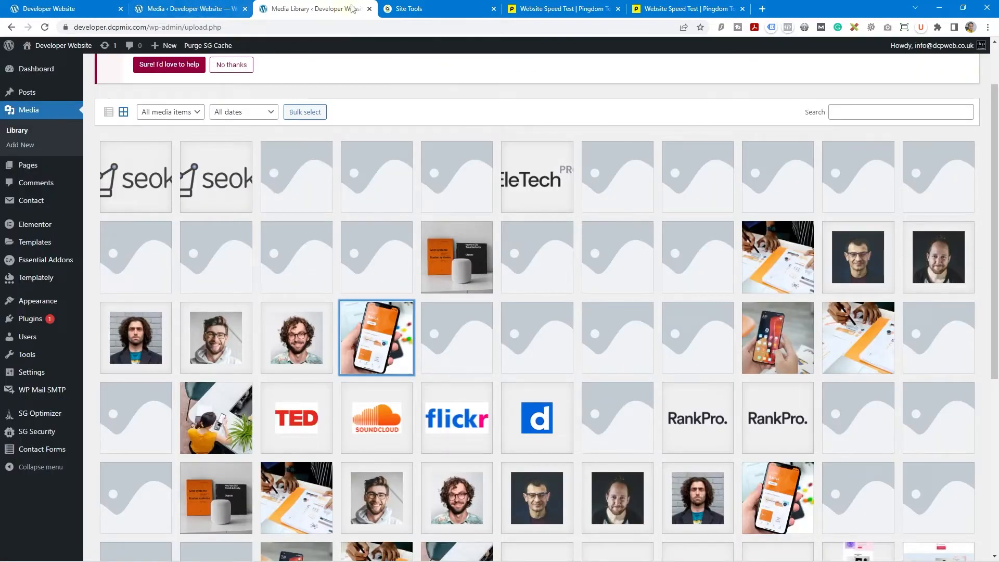
left_click(200, 9)
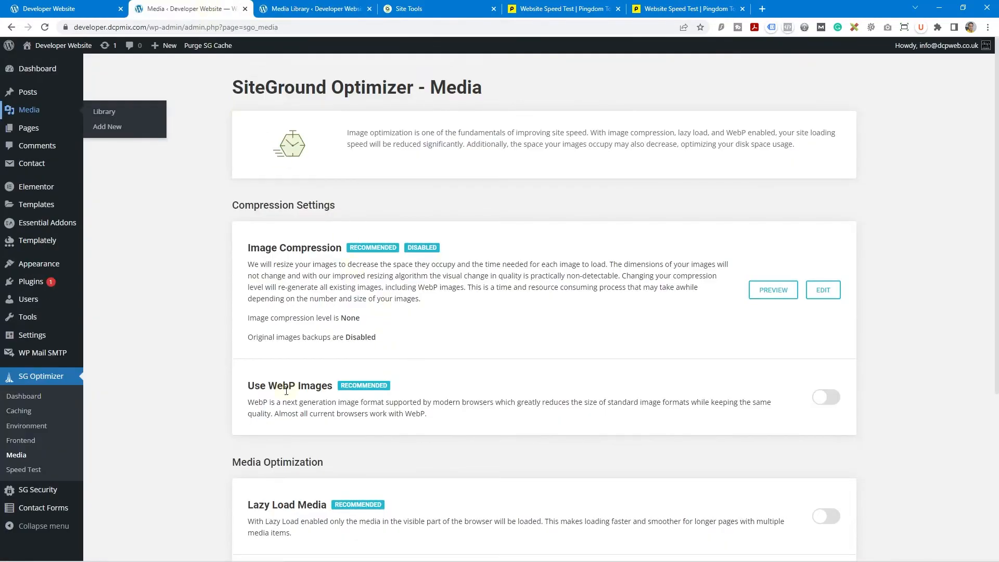
left_click_drag(249, 383, 330, 385)
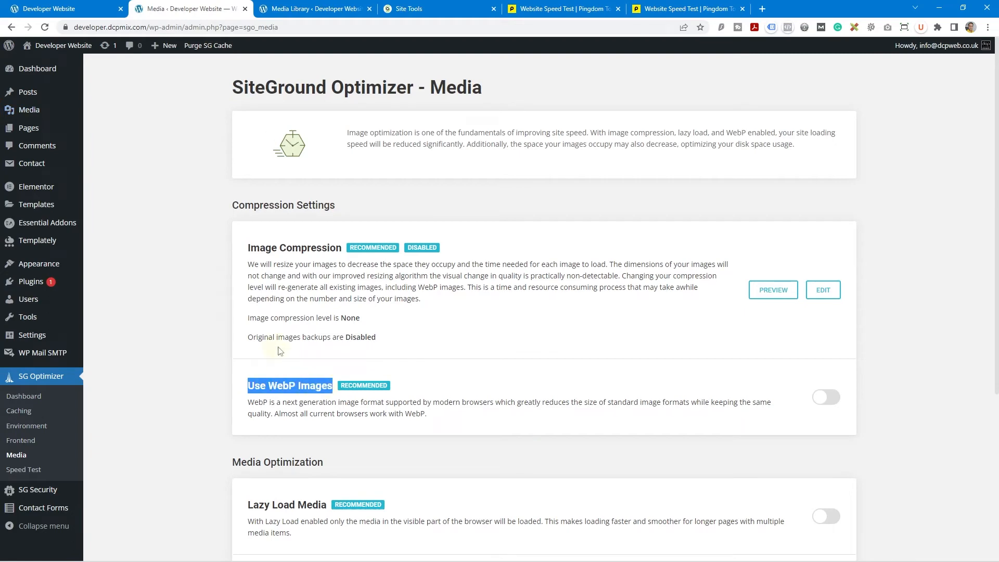
left_click(452, 346)
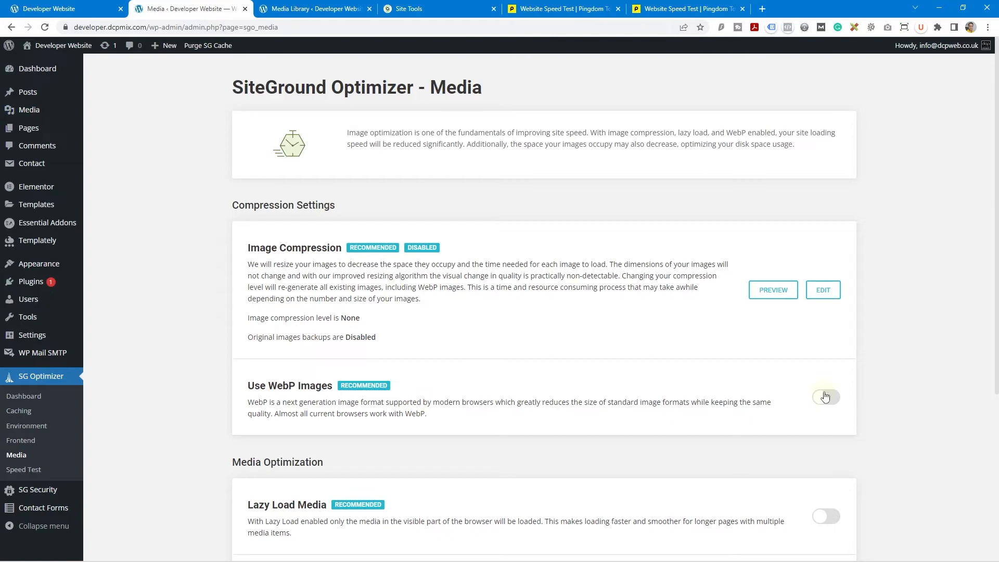
Configure image compression at Low (25%), backing up all original images and compressing the existing images too
left_click(825, 292)
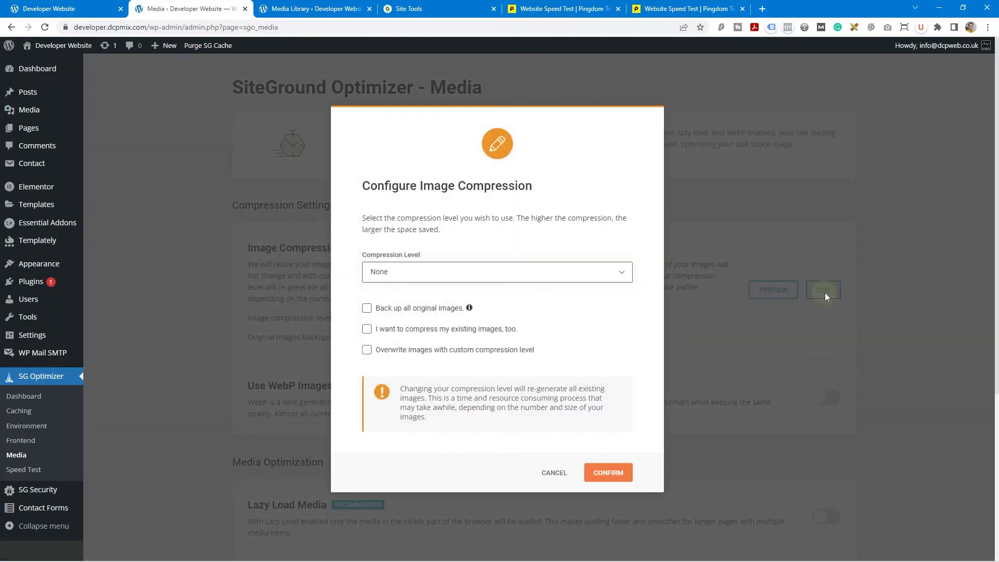
left_click(551, 270)
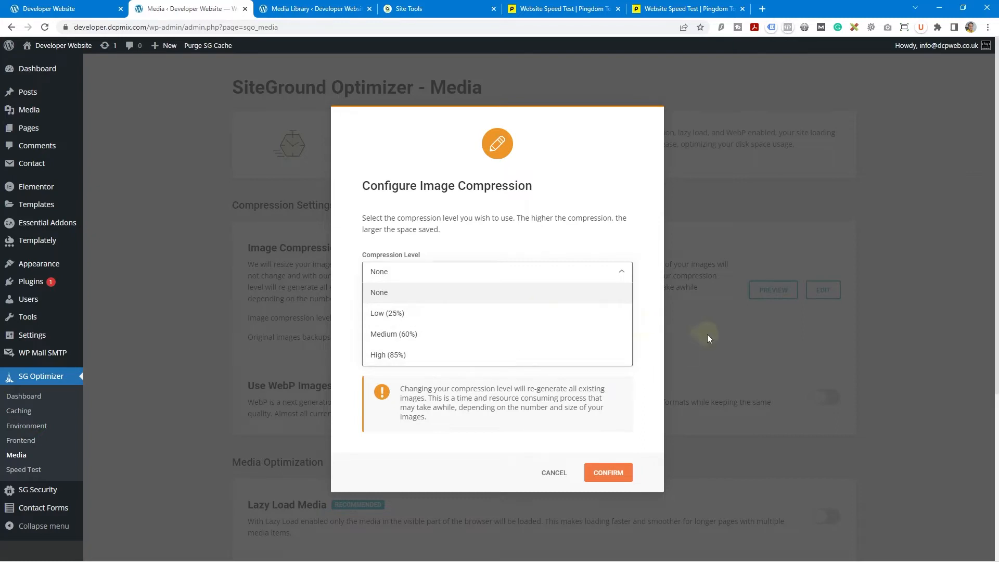
left_click(525, 235)
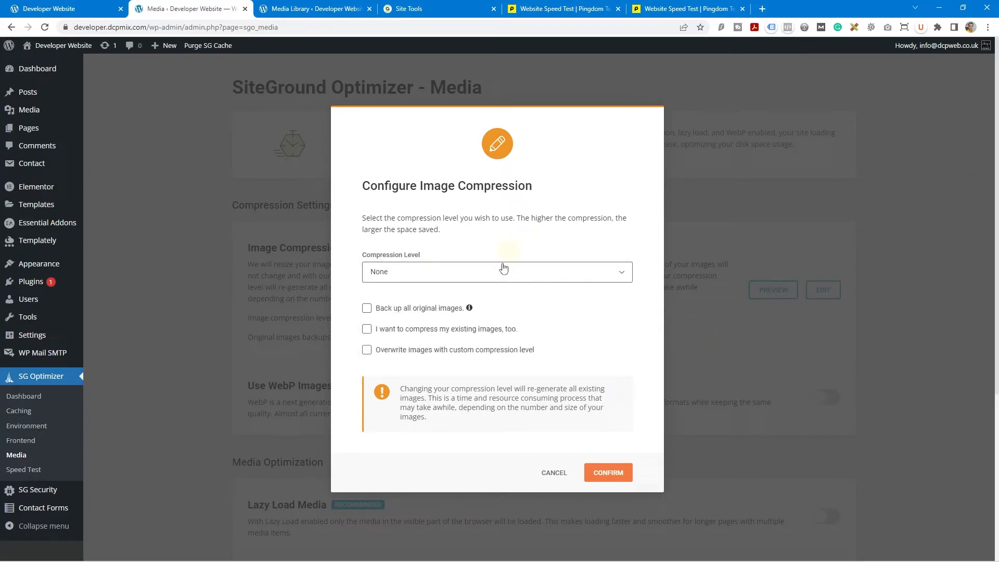
left_click(367, 309)
left_click(367, 329)
left_click(589, 279)
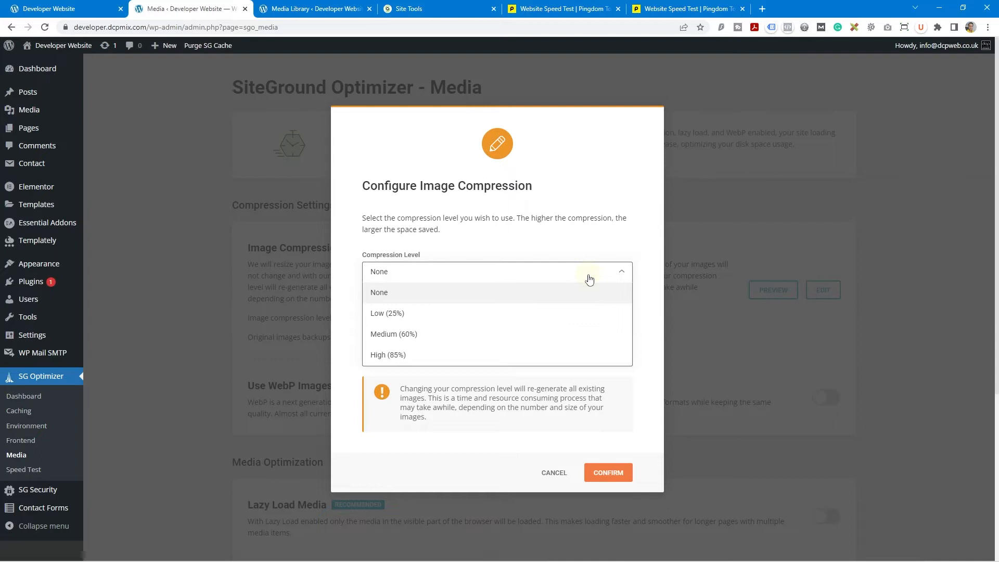
left_click(510, 323)
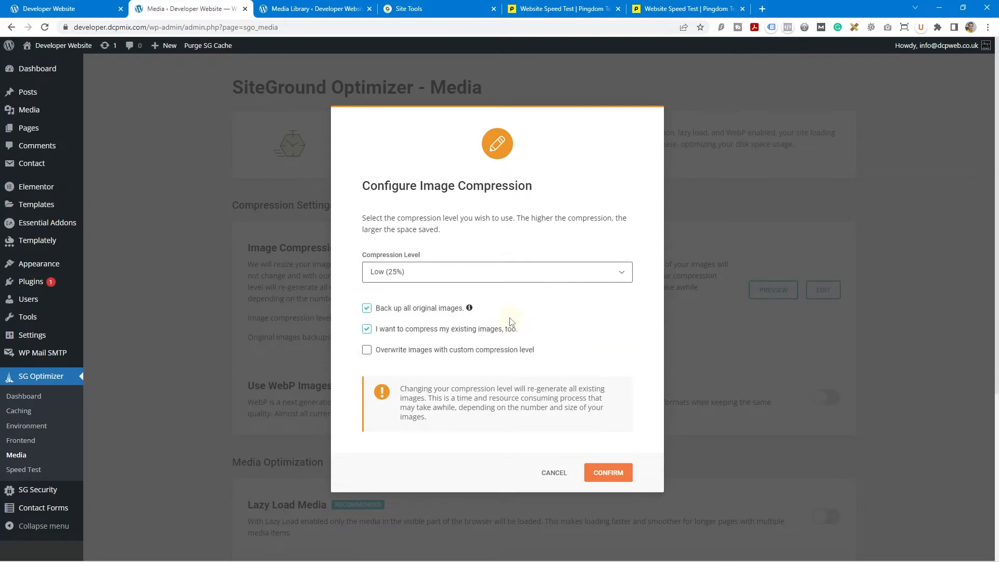
left_click(608, 473)
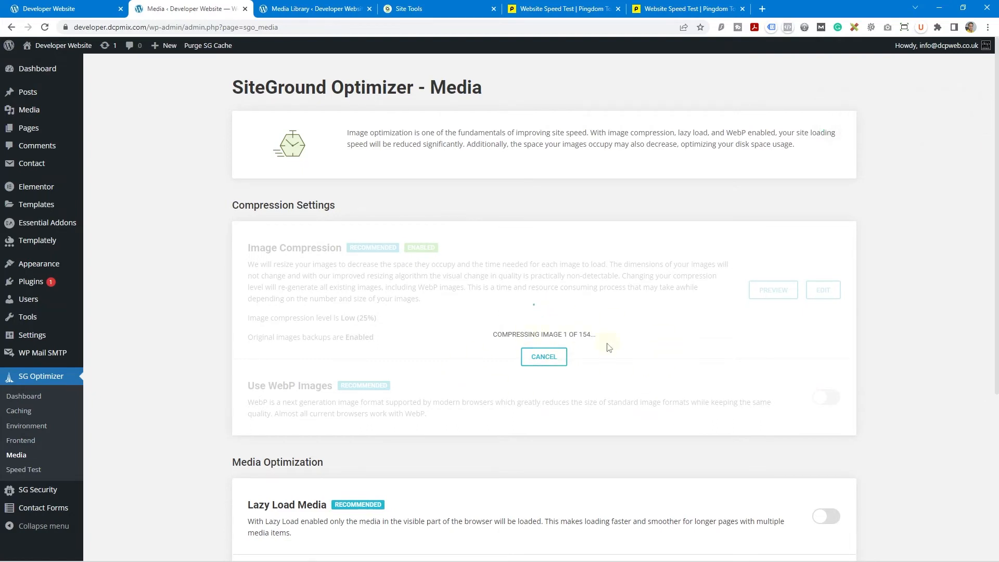
Check the total number of media items in the Media Library and load more of them
left_click(307, 8)
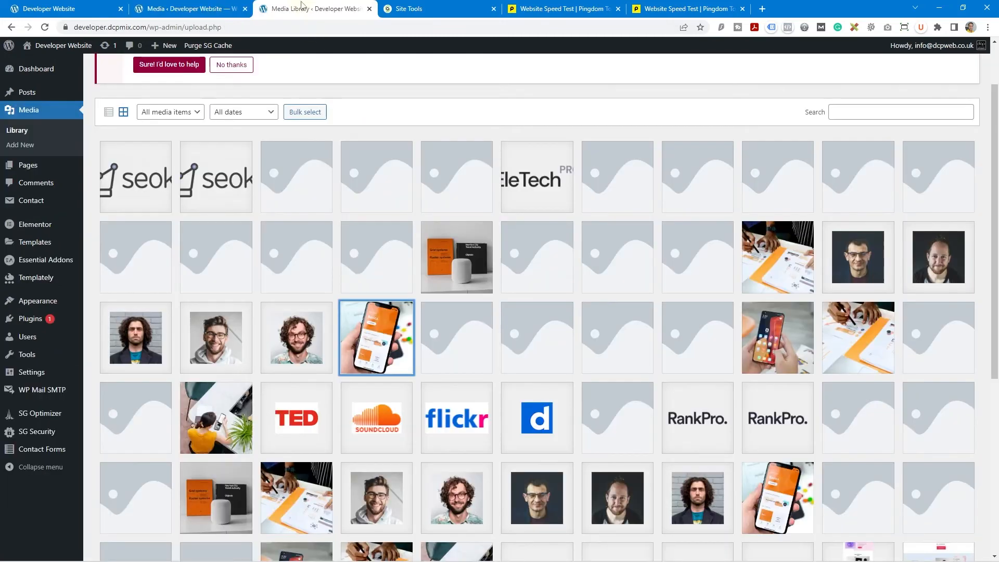
scroll(385, 333, "down", 6)
double_click(540, 493)
left_click(542, 515)
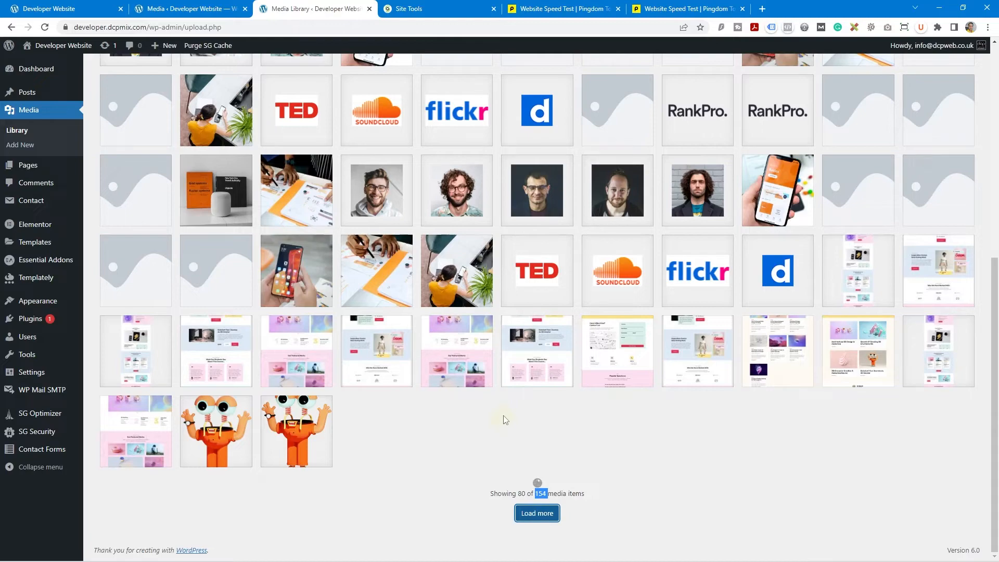
scroll(506, 420, "up", 7)
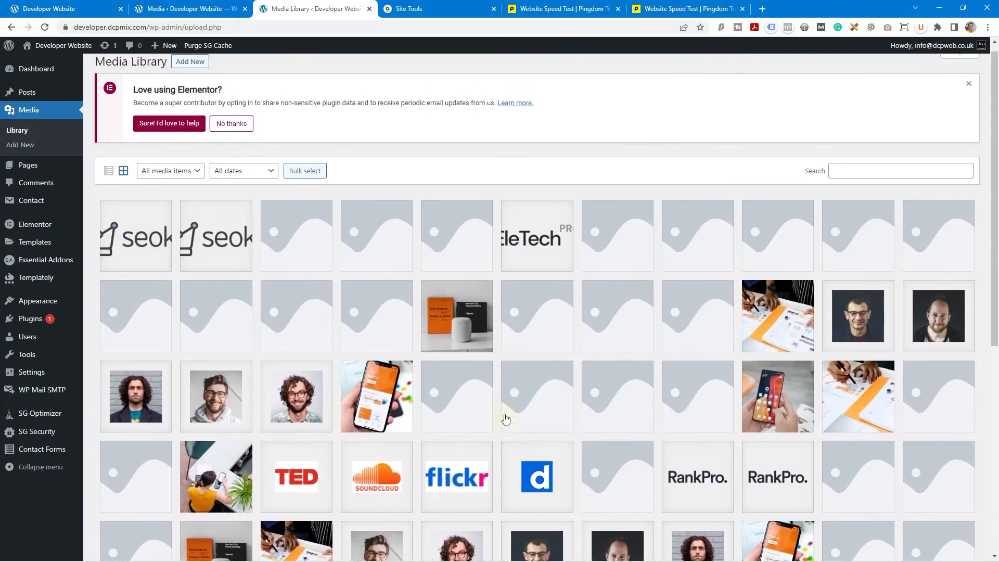
Return to the SiteGround Optimizer Media settings and enable Use WebP Images
left_click(191, 16)
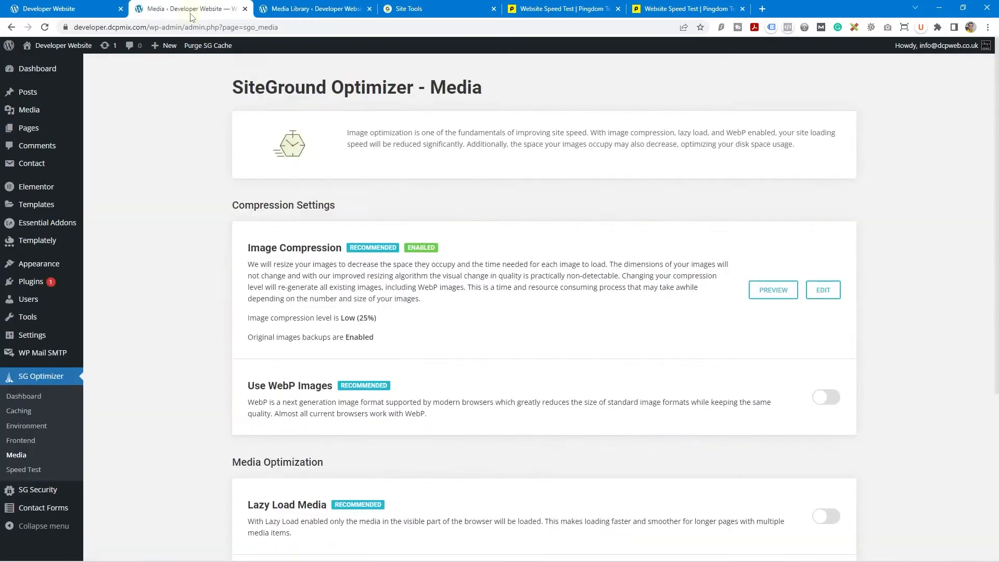
scroll(488, 368, "down", 1)
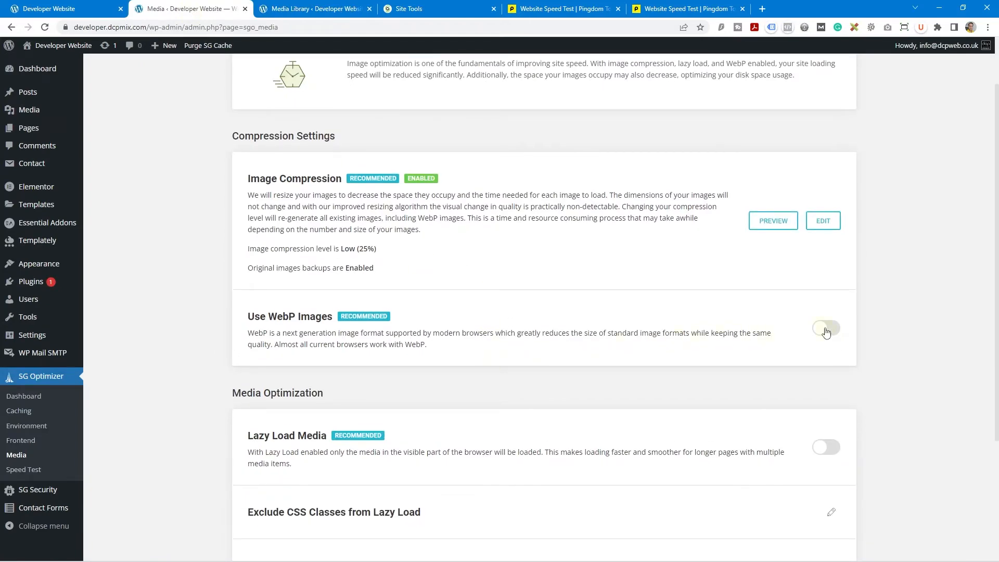
left_click(825, 328)
left_click(569, 389)
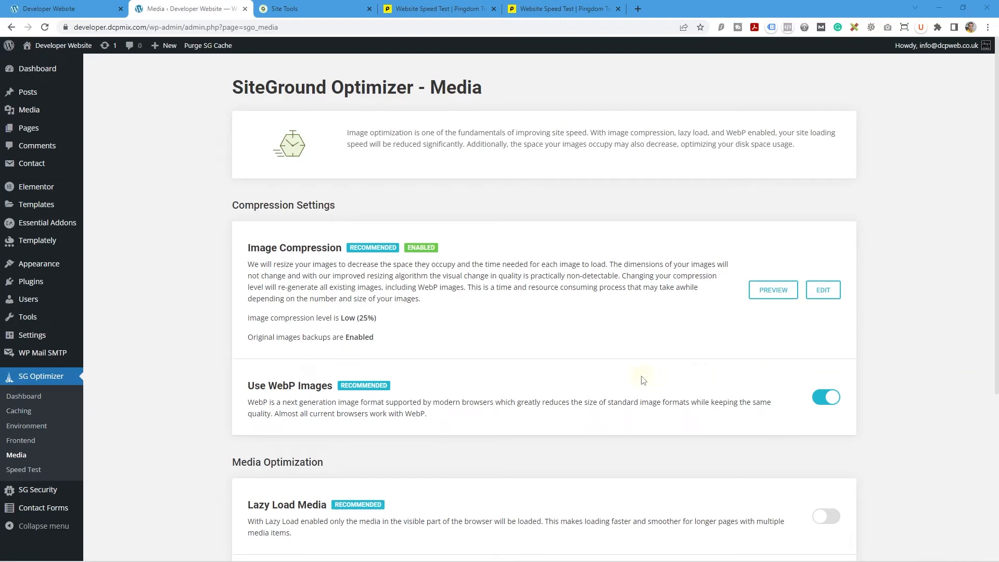
Read the Lazy Load Media description and enable the option under Media Optimization
scroll(734, 401, "down", 3)
left_click_drag(300, 380, 663, 387)
left_click(464, 401)
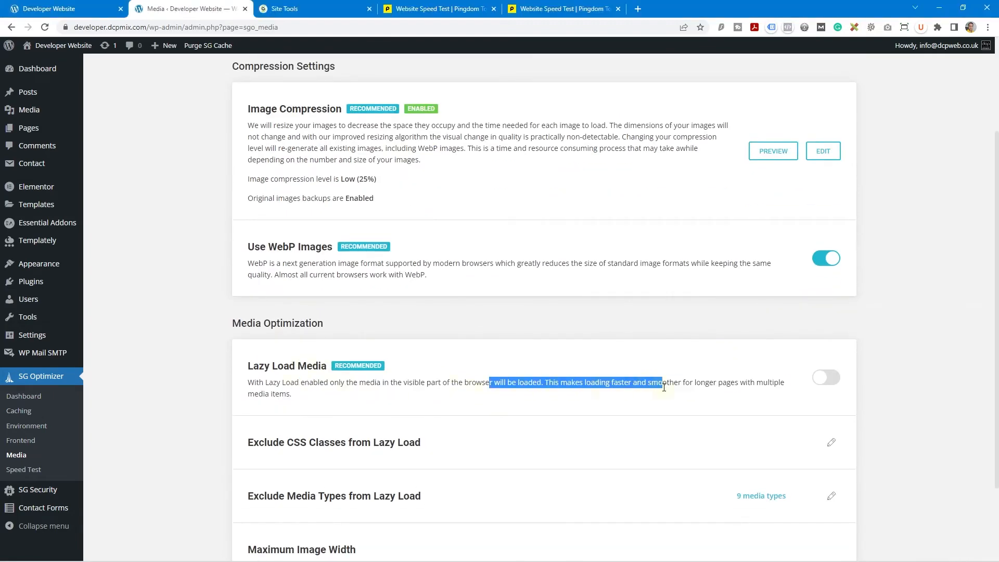
left_click(829, 380)
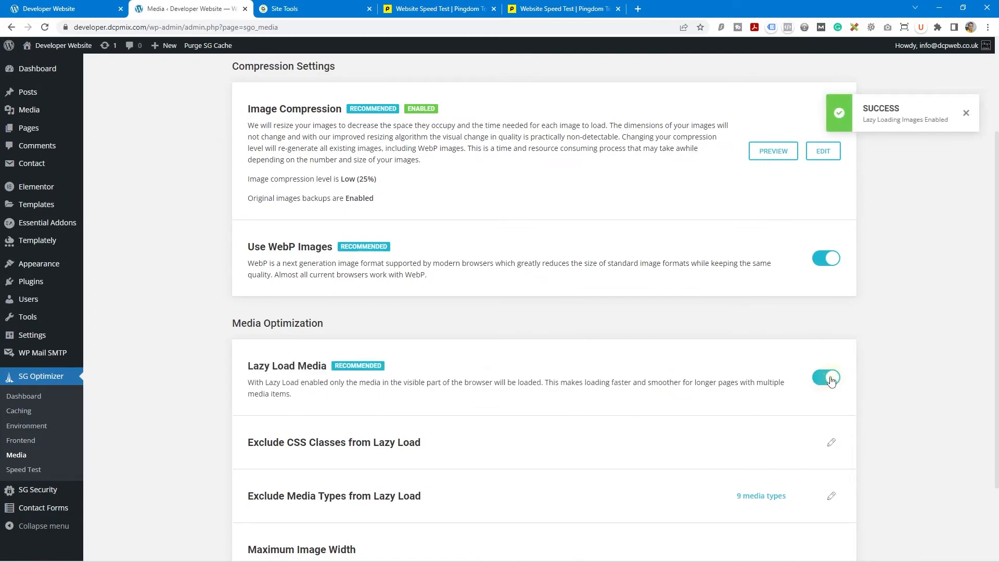
Look through the live home page down to the projects section to check its images and layout, and reload the page
left_click(65, 9)
scroll(308, 286, "down", 15)
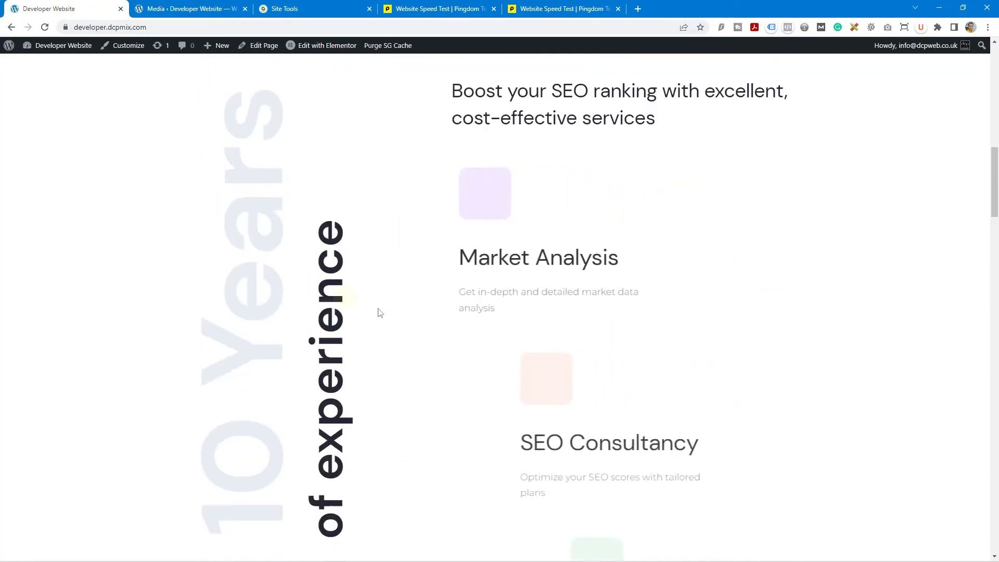
scroll(378, 312, "down", 15)
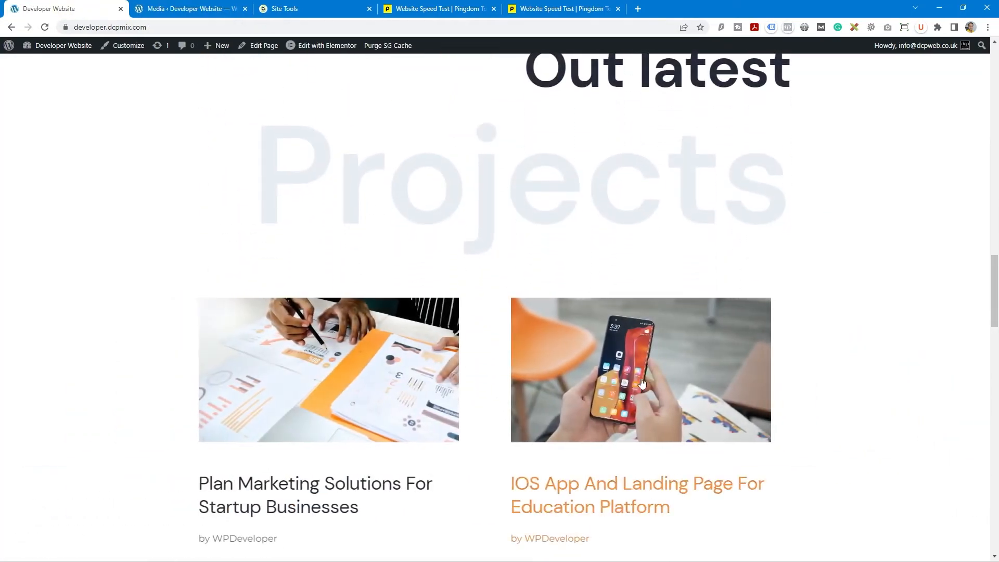
scroll(325, 338, "up", 15)
scroll(324, 339, "up", 5)
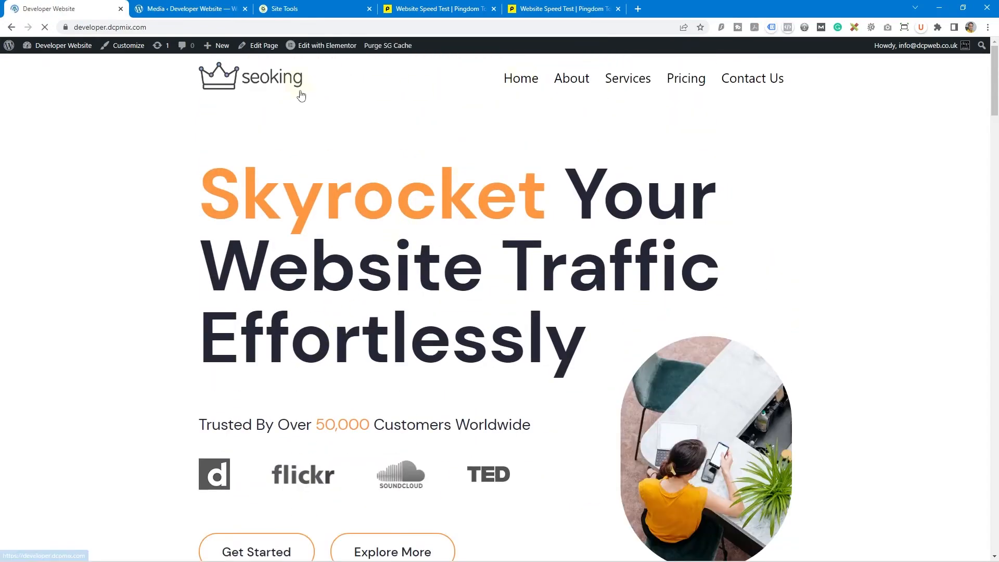
left_click(206, 27)
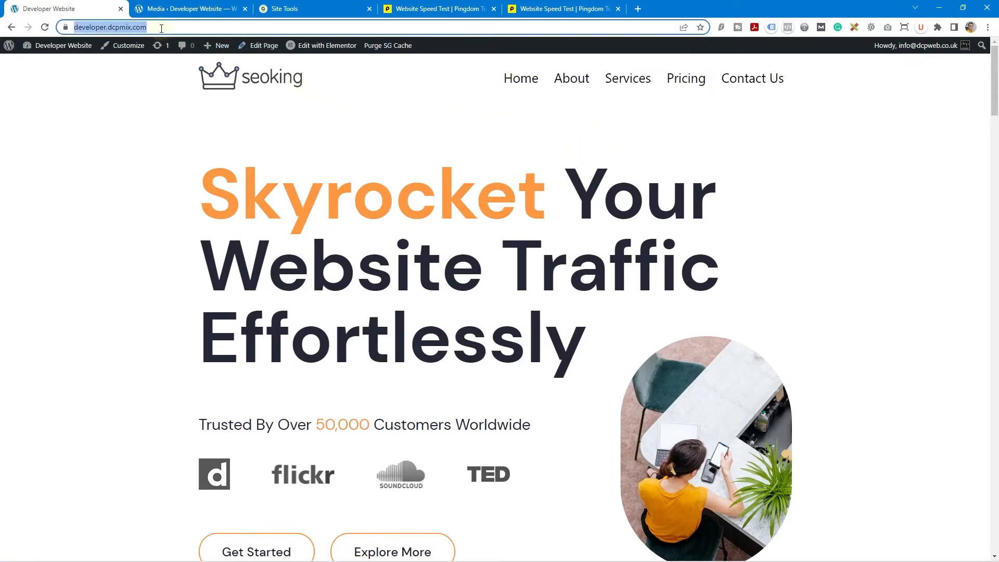
Review the Media settings again and recheck how the home page sections load
left_click(190, 10)
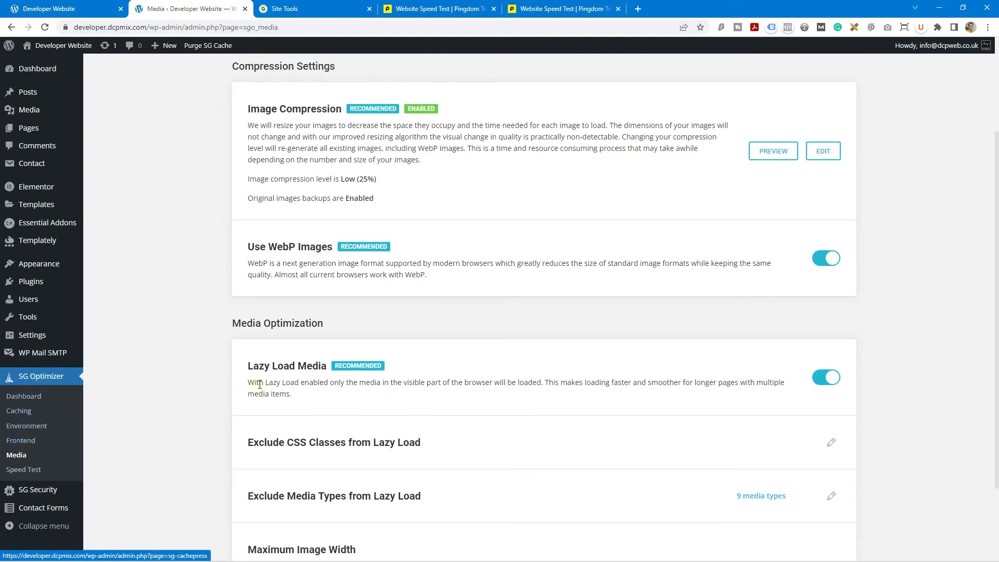
scroll(255, 369, "up", 2)
scroll(256, 365, "up", 1)
left_click(93, 7)
scroll(366, 259, "down", 5)
scroll(366, 258, "down", 8)
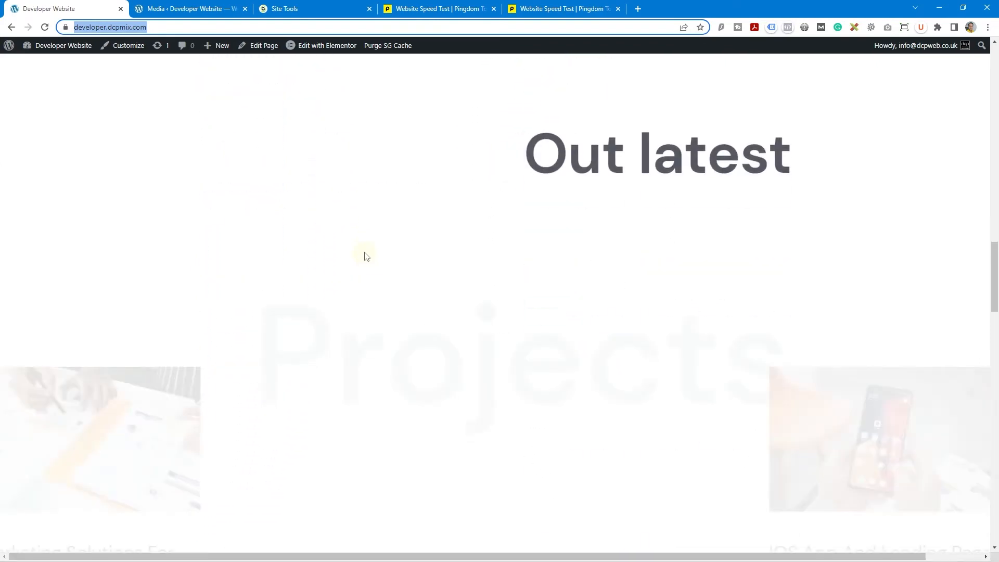
scroll(365, 255, "up", 12)
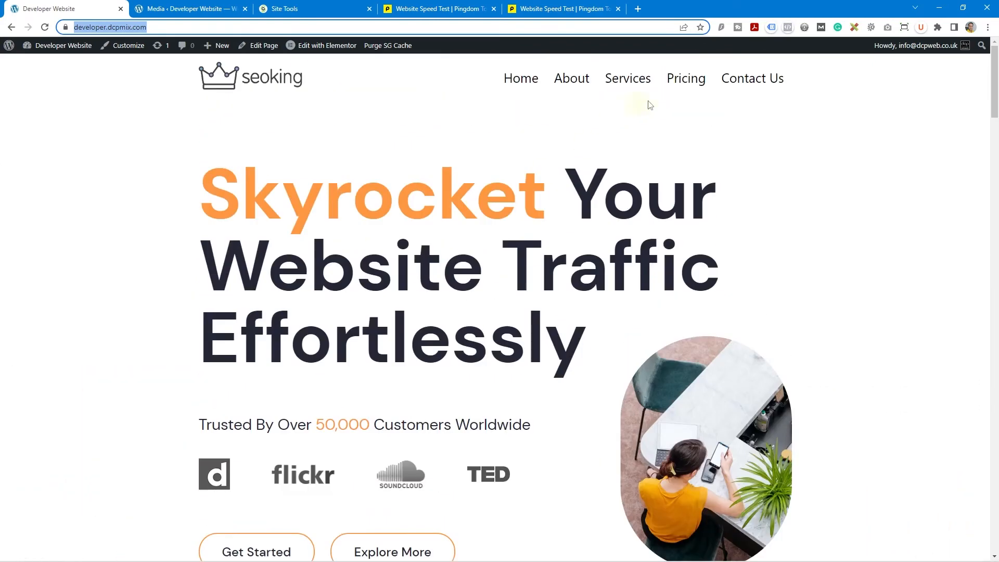
Visit the live site's Contact Us, Pricing, Services, About and Home pages to check how each one loads
left_click(779, 92)
scroll(567, 251, "down", 8)
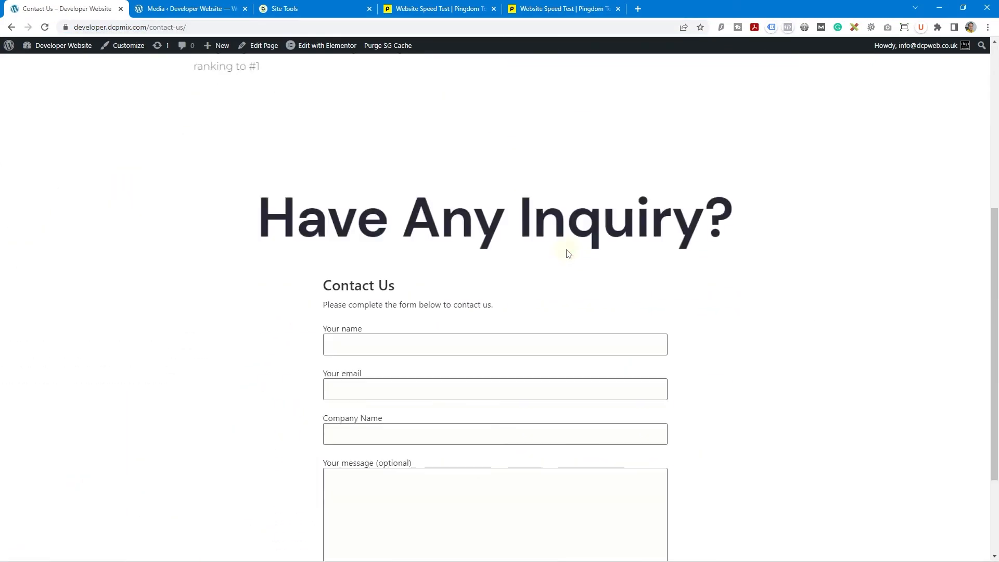
scroll(567, 250, "up", 8)
left_click(684, 79)
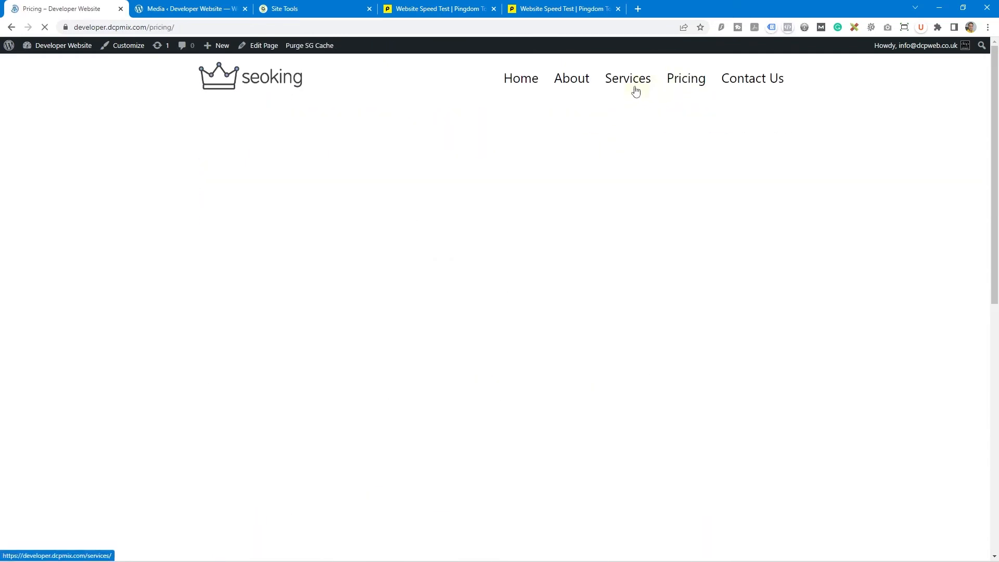
left_click(627, 87)
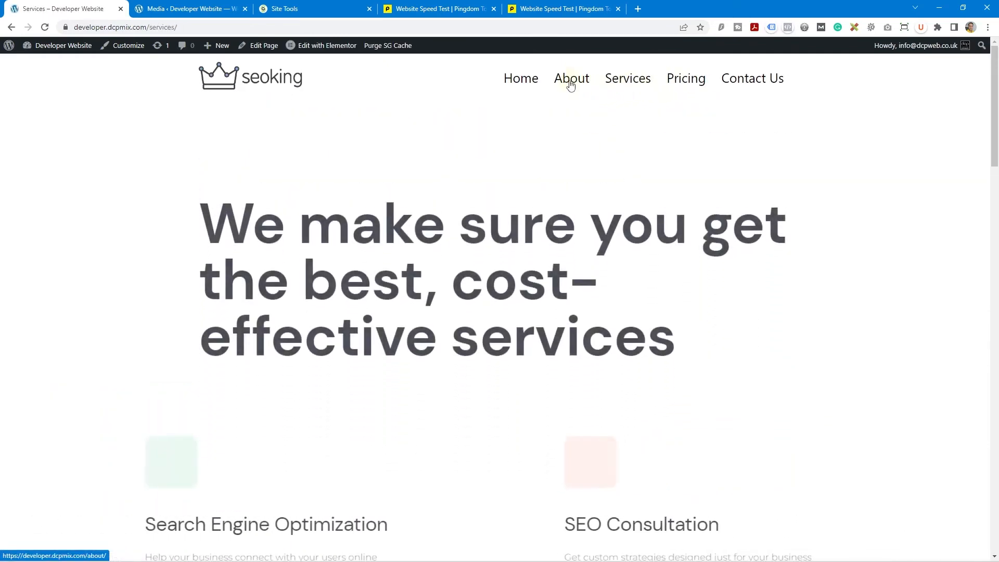
left_click(571, 85)
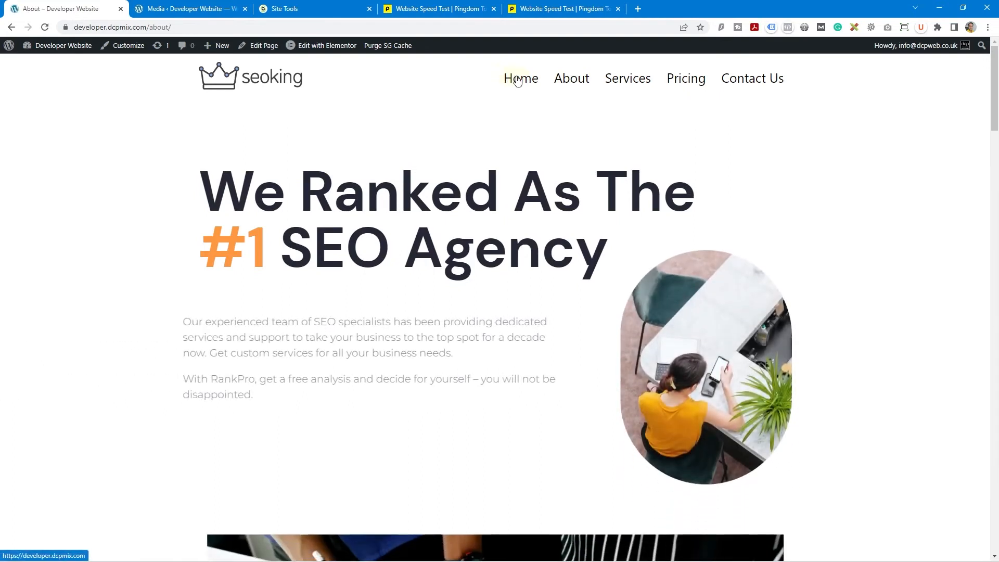
left_click(573, 82)
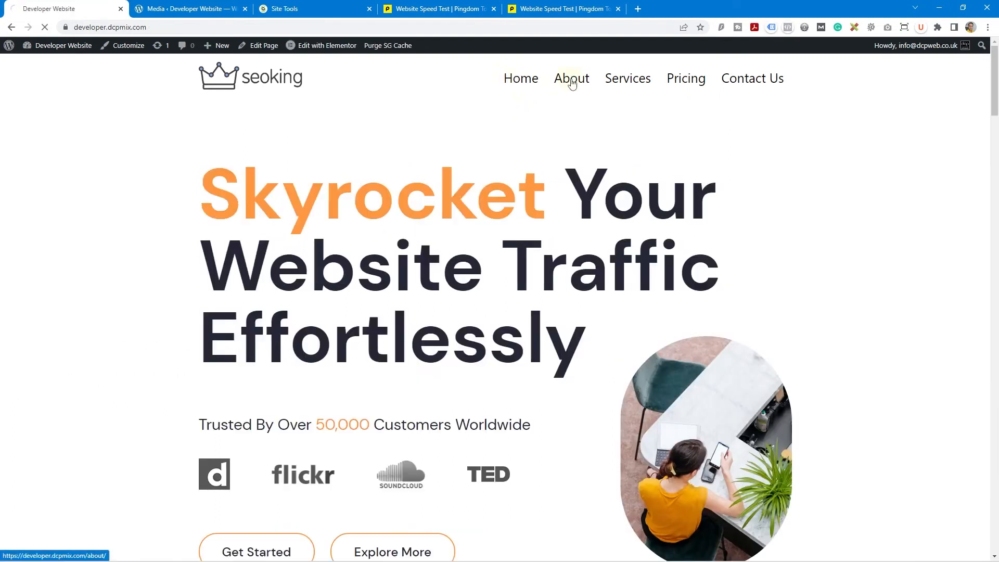
left_click(532, 83)
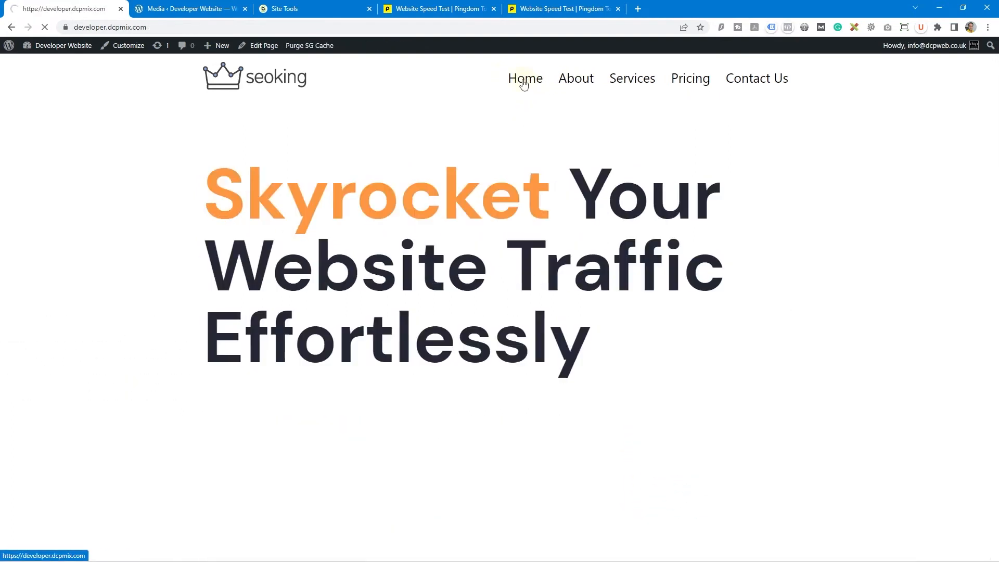
left_click(196, 26)
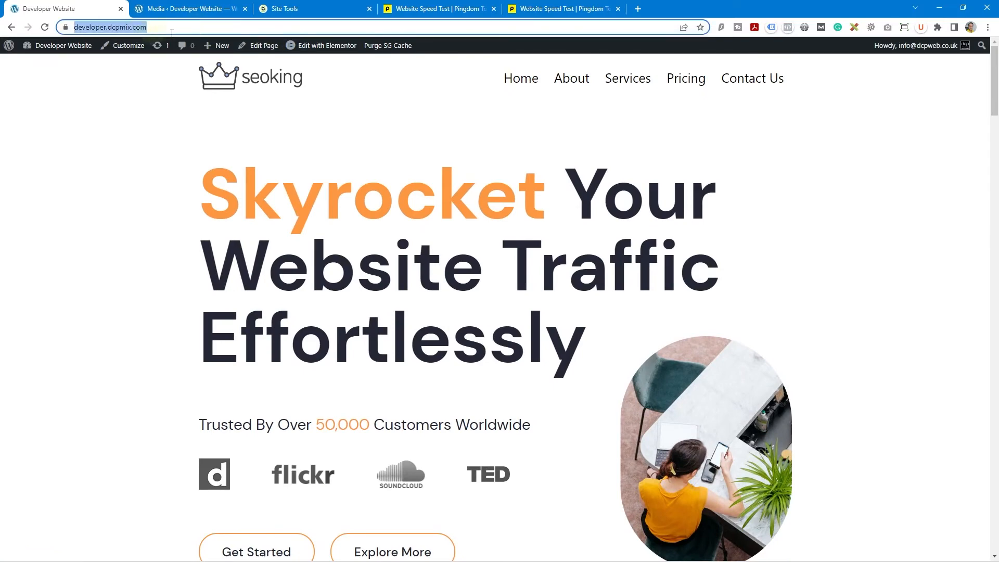
left_click(433, 9)
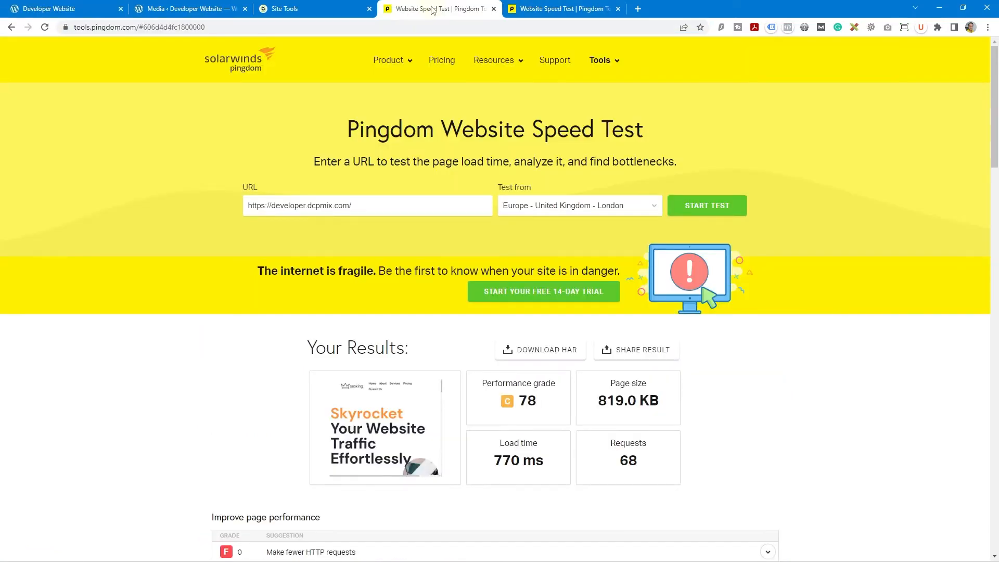
left_click(576, 11)
left_click(403, 205)
key("Down")
key("Return")
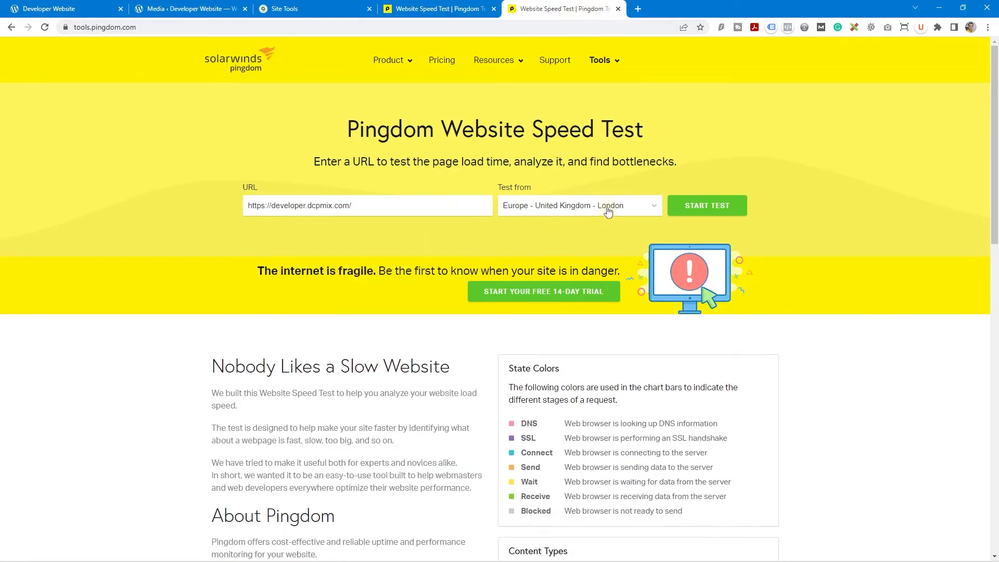
left_click(695, 207)
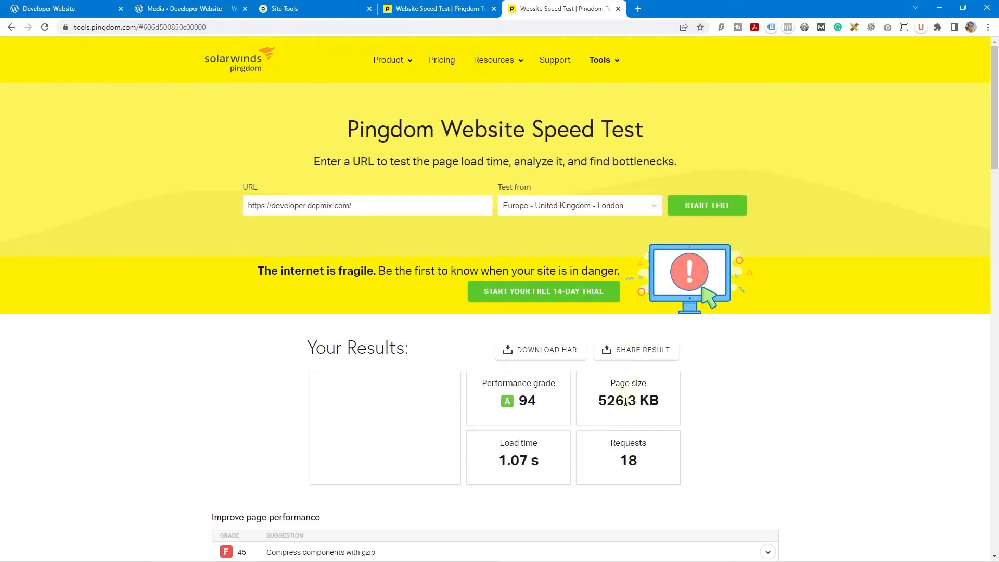
Read the page size, performance grade, load time and request count in the new Pingdom results
left_click_drag(602, 400, 661, 404)
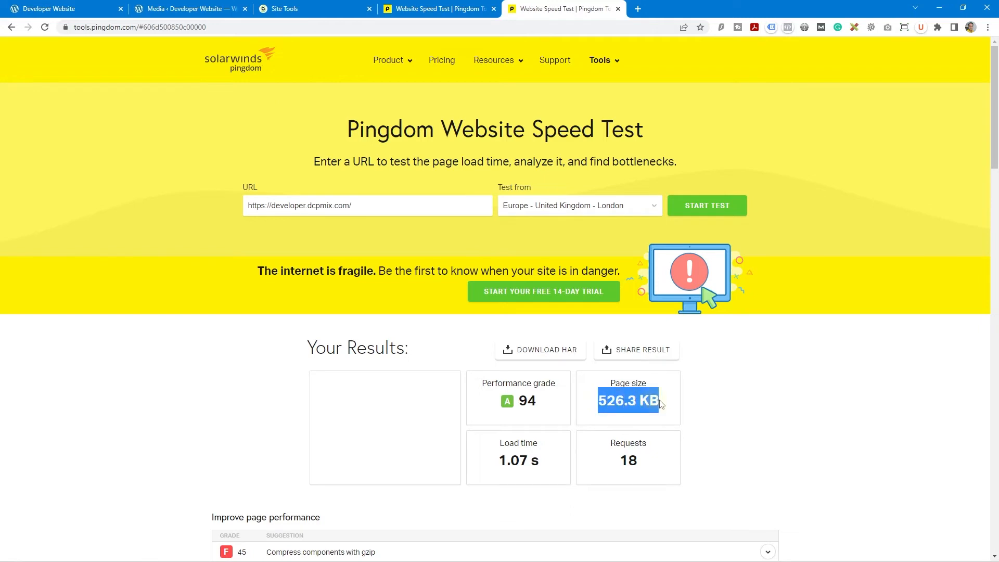
mouse_move(528, 401)
left_mouse_down()
mouse_move(548, 405)
mouse_move(527, 407)
left_mouse_up()
left_click_drag(503, 463, 531, 459)
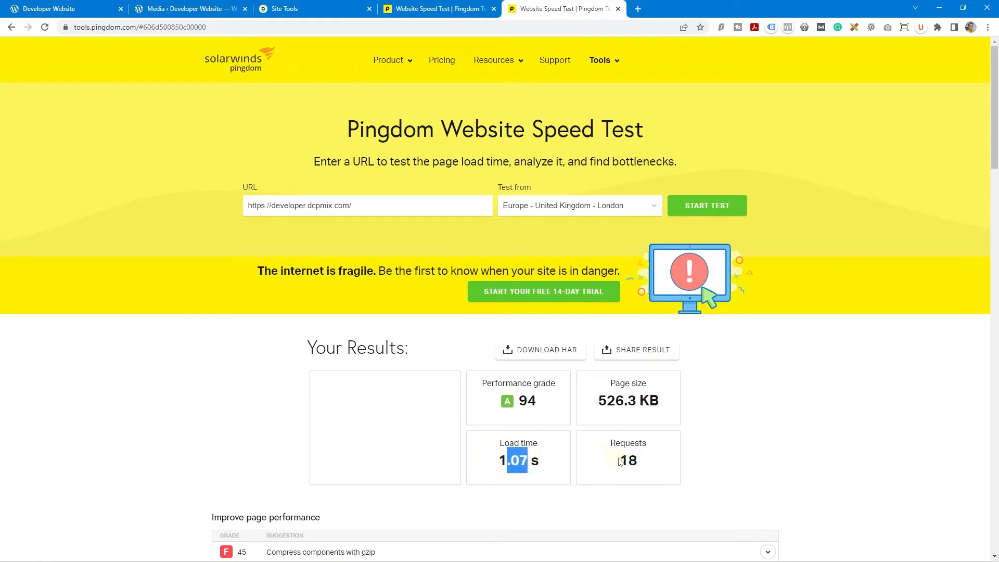
left_click_drag(620, 461, 645, 466)
Review the load time, page size, performance grade and requests in the earlier Pingdom results for comparison
left_click(453, 11)
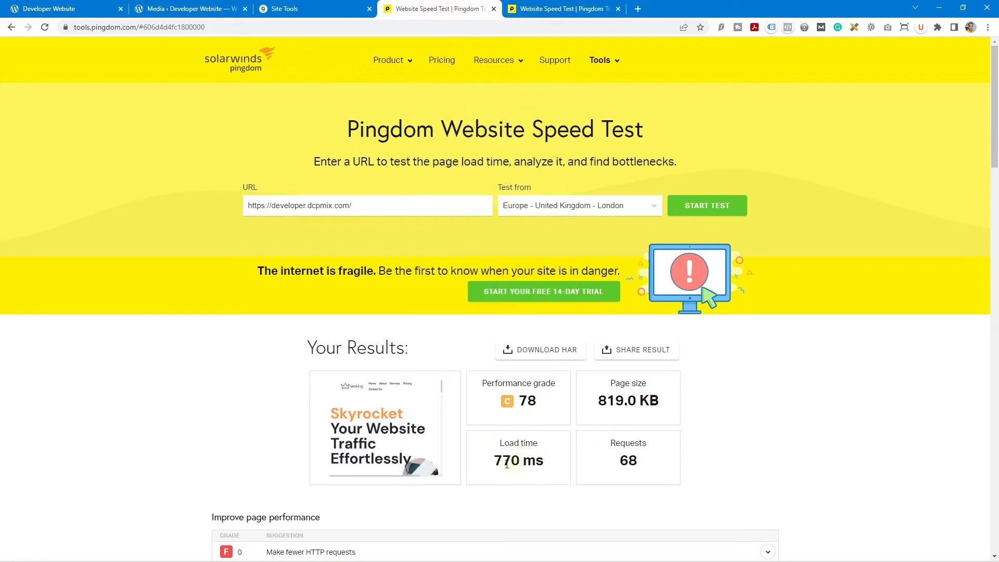
left_click_drag(492, 466, 551, 465)
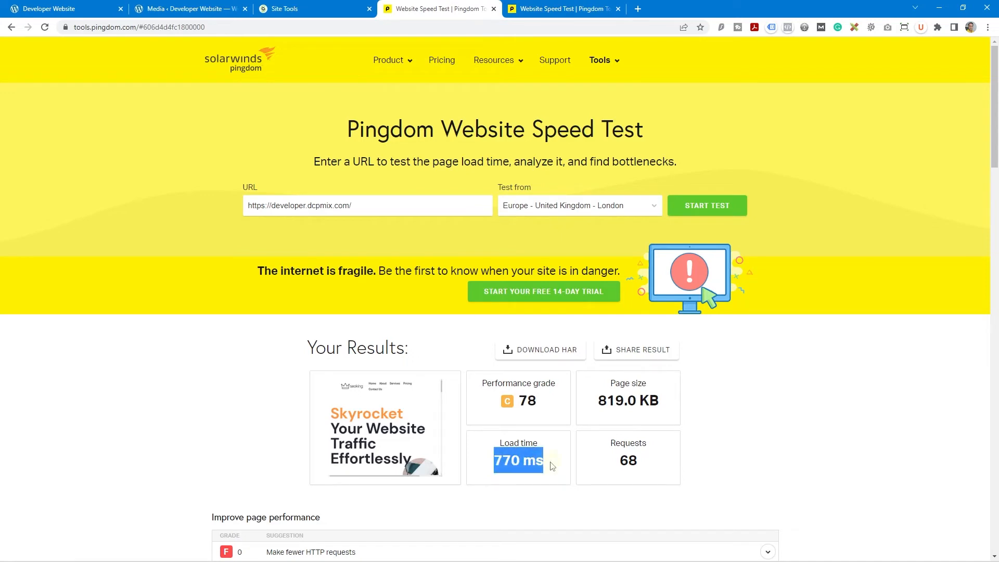
left_click_drag(596, 403, 660, 405)
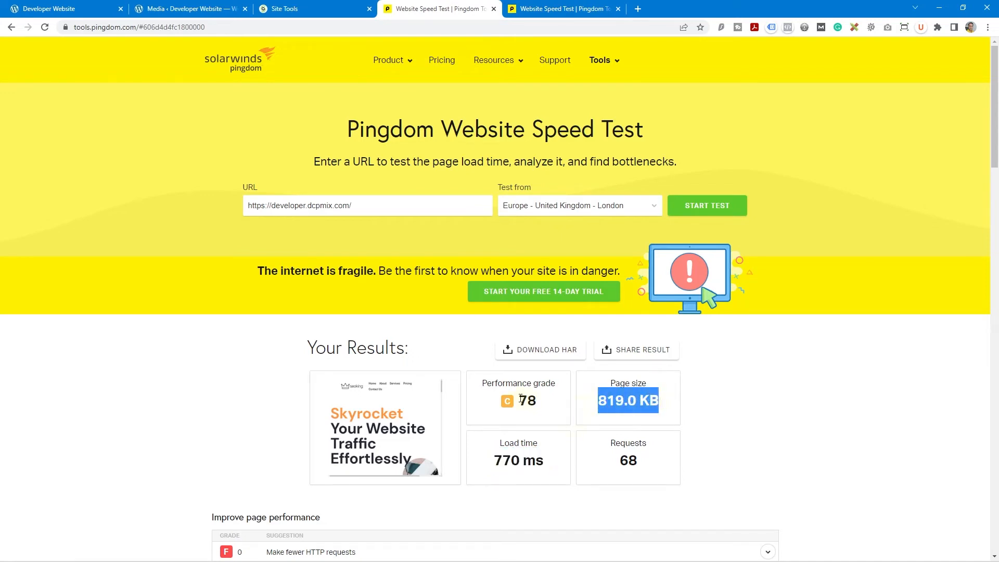
left_click_drag(520, 400, 541, 403)
mouse_move(614, 462)
left_mouse_down()
mouse_move(650, 454)
mouse_move(620, 462)
left_mouse_up()
Compare the new and earlier Pingdom results again for grade, load time, page size and requests
left_click(555, 15)
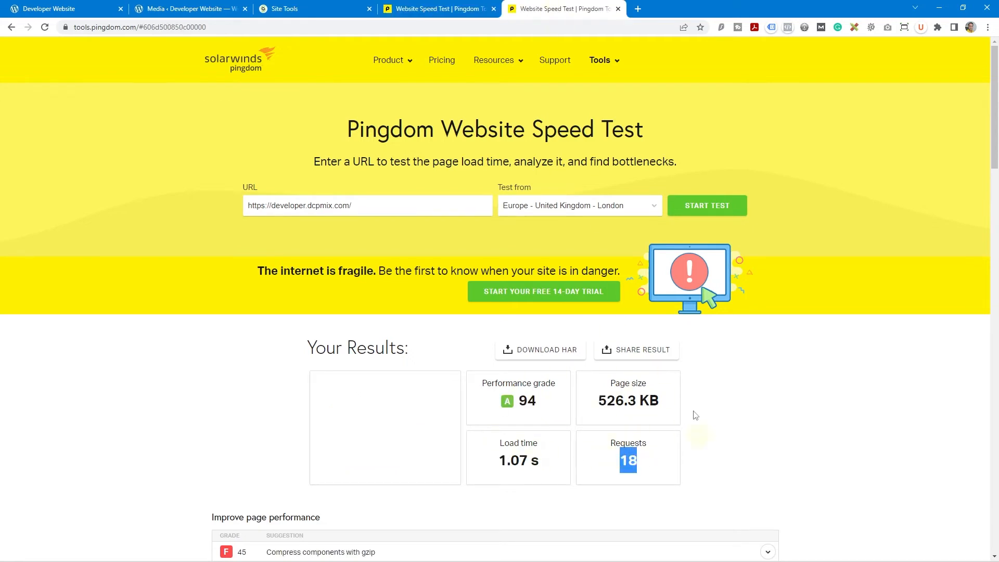
left_click_drag(548, 406, 524, 400)
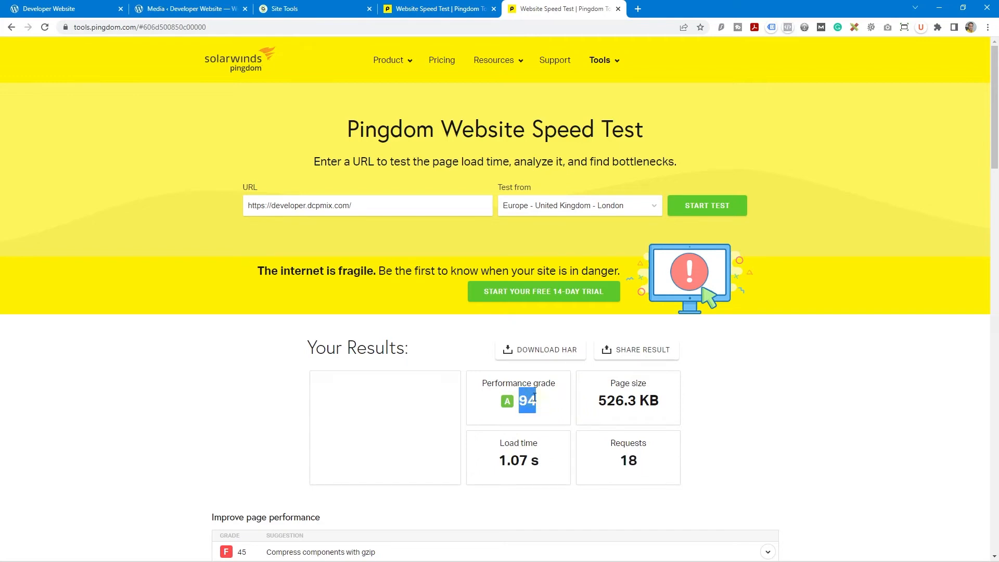
left_click_drag(497, 460, 547, 463)
left_click(470, 8)
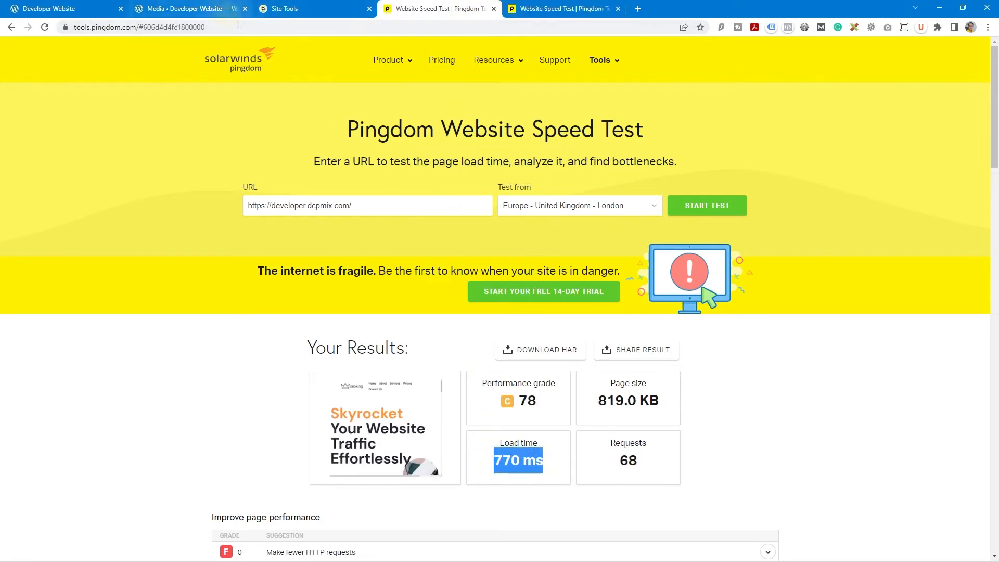
left_click_drag(593, 402, 670, 406)
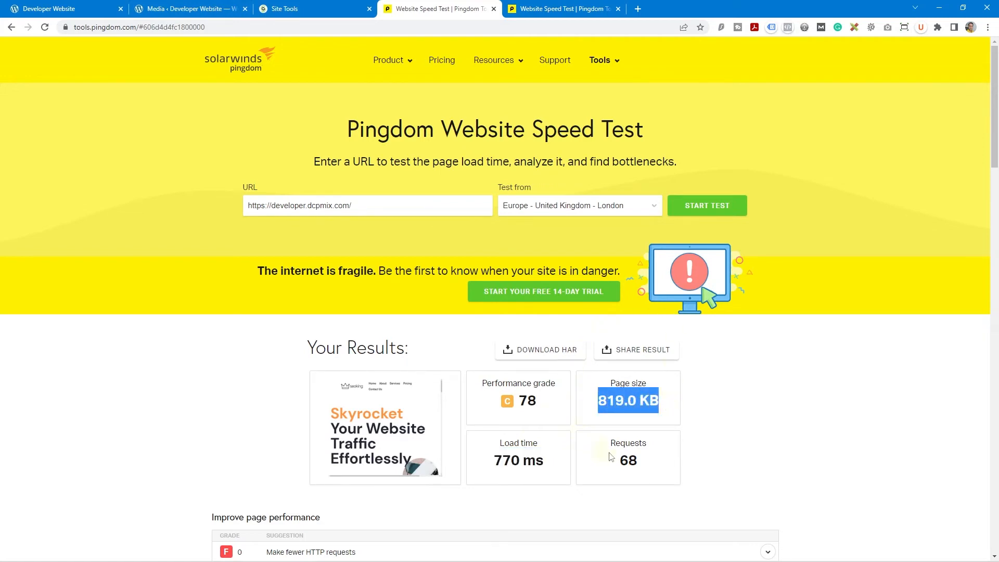
left_click_drag(616, 460, 656, 456)
left_click(540, 12)
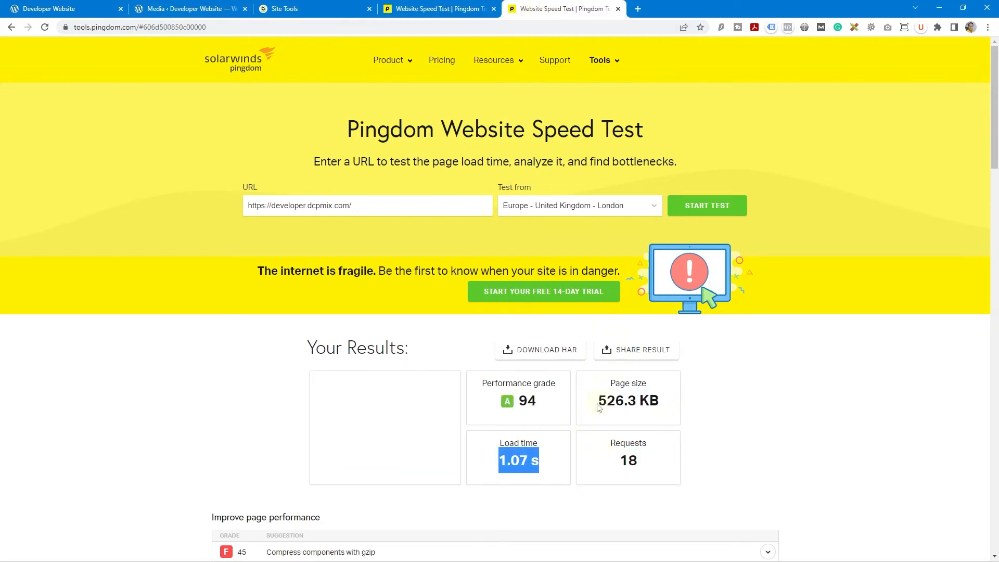
left_click_drag(597, 402, 675, 409)
left_click_drag(620, 460, 645, 467)
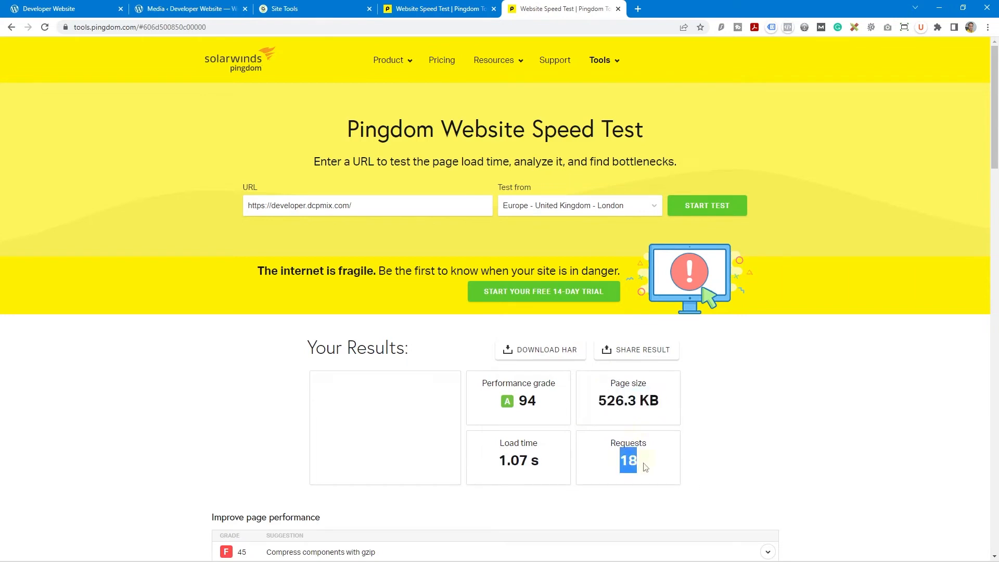
left_click(711, 406)
Copy the live site's home page address and open it in a maximized Firefox window
left_click(82, 11)
left_click(158, 23)
key("ctrl+c")
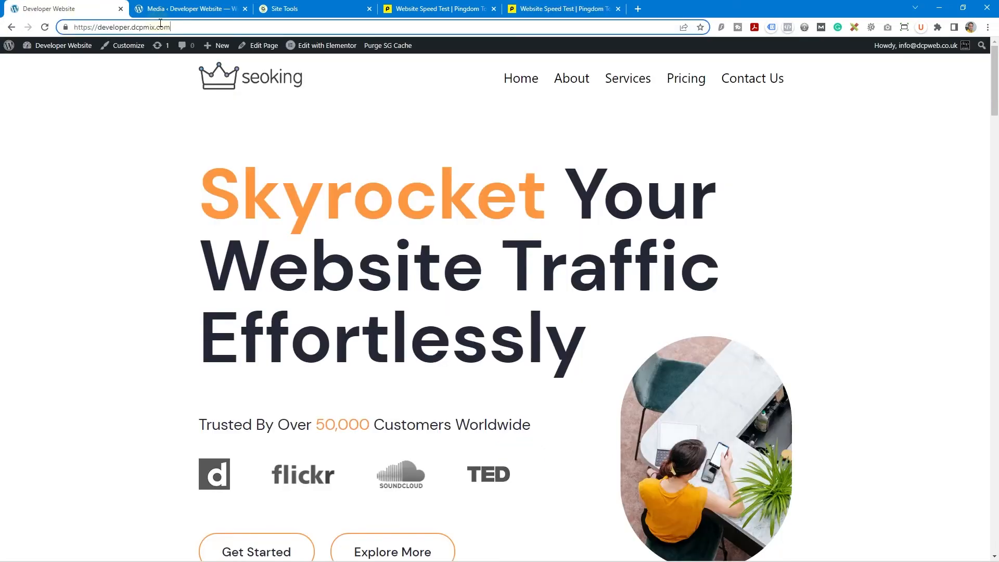
left_click(816, 176)
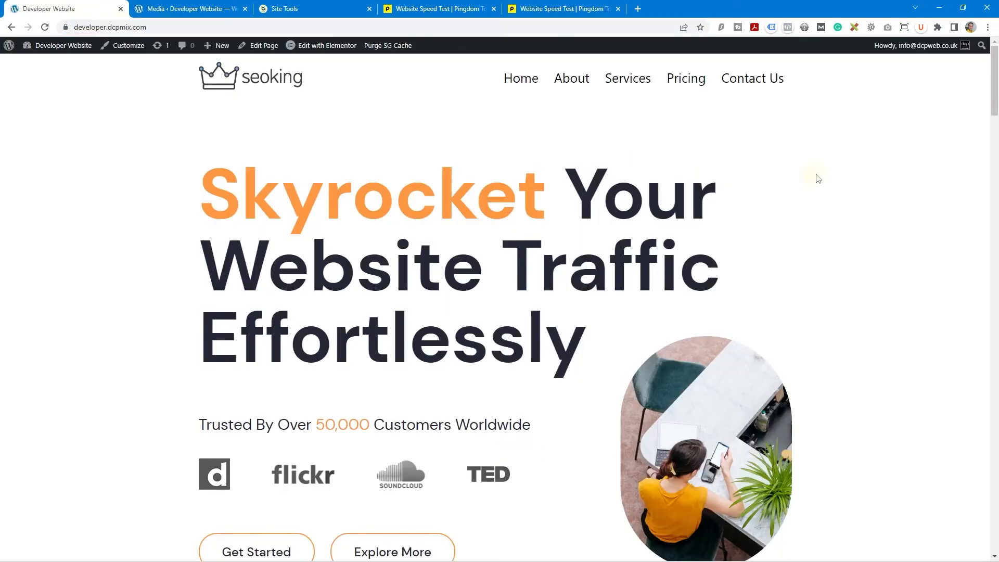
left_click(939, 7)
left_click(808, 548)
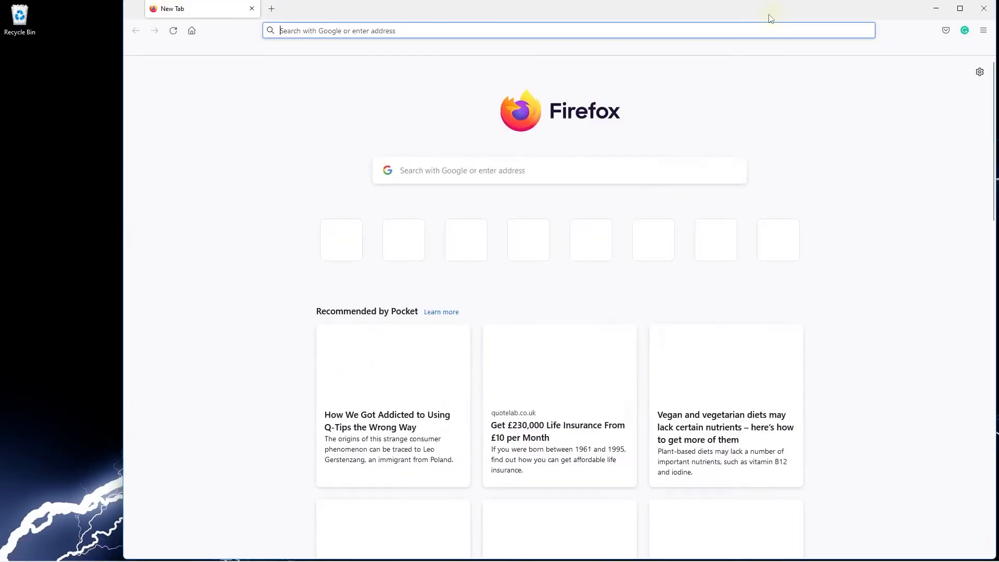
double_click(770, 18)
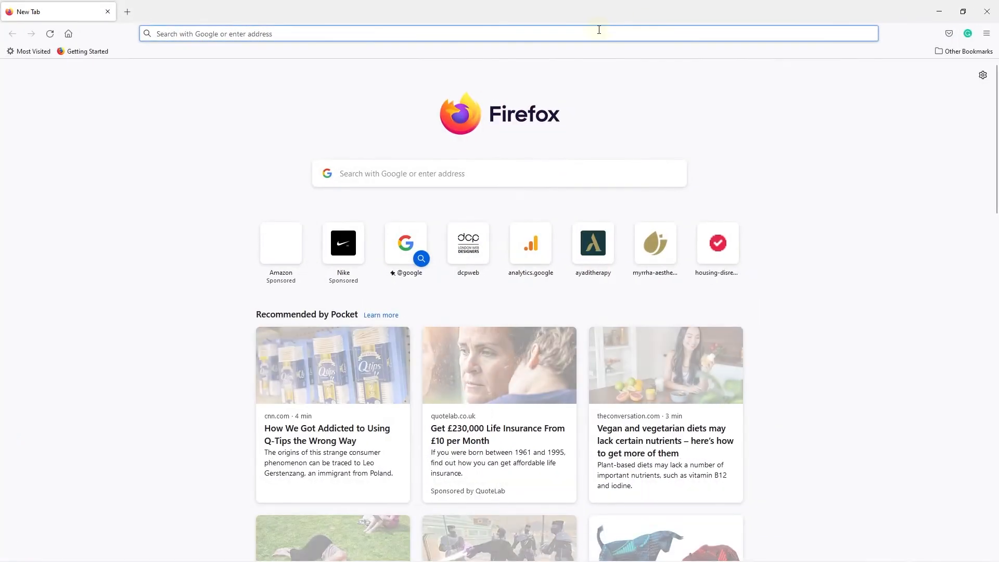
key("ctrl+v")
key("Return")
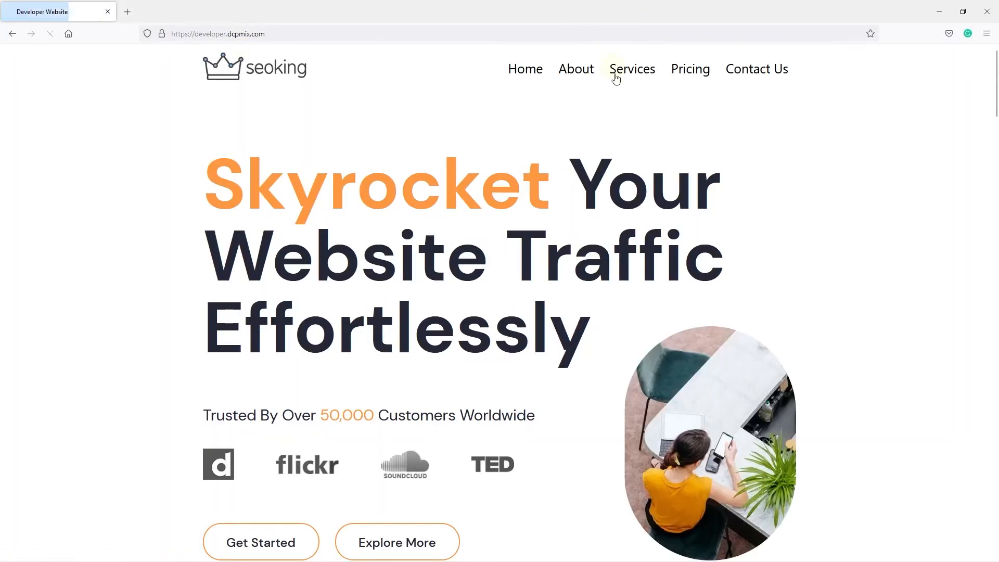
Check how fast the About, Services, Pricing, Contact Us and Home pages load in Firefox
left_click(576, 72)
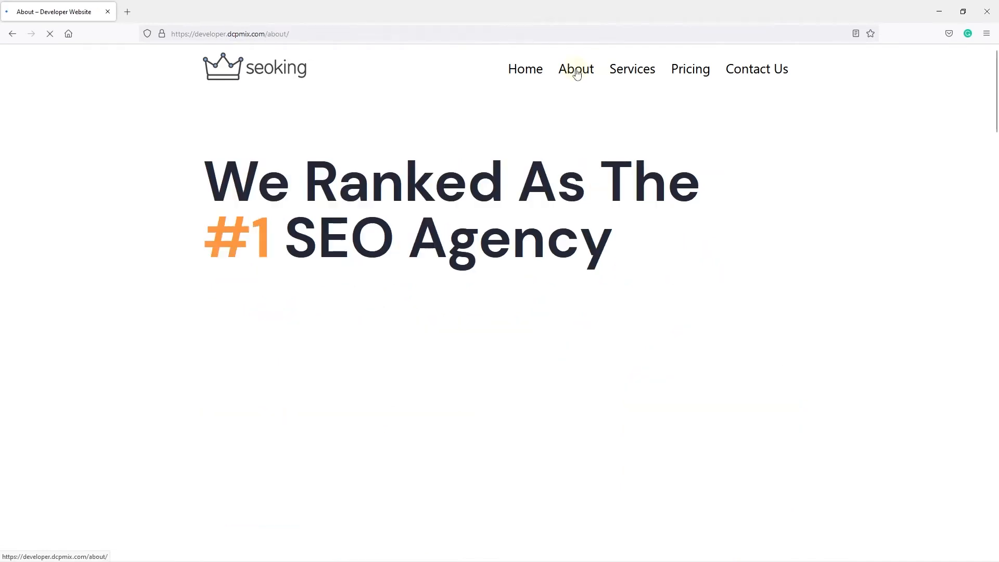
left_click(636, 72)
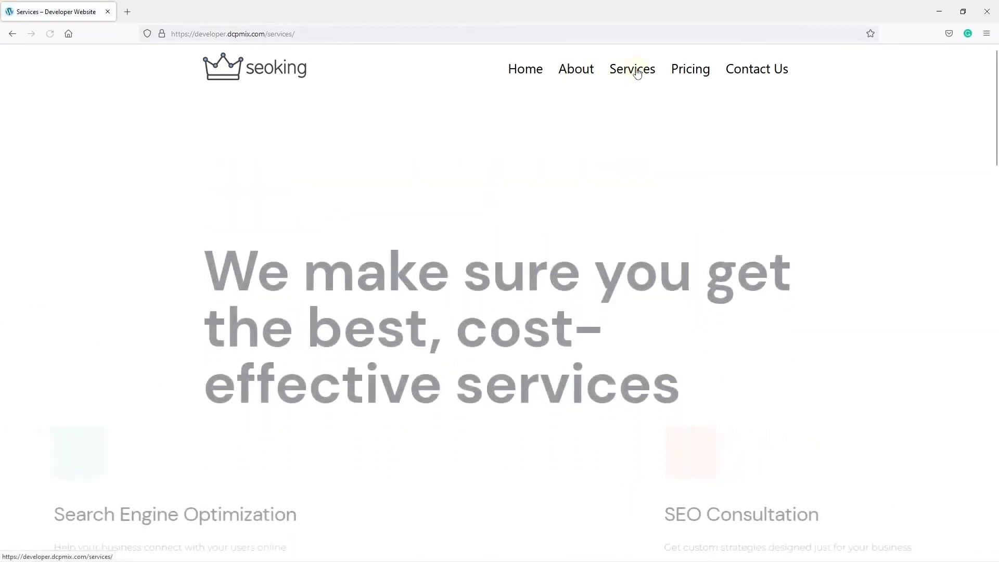
left_click(692, 73)
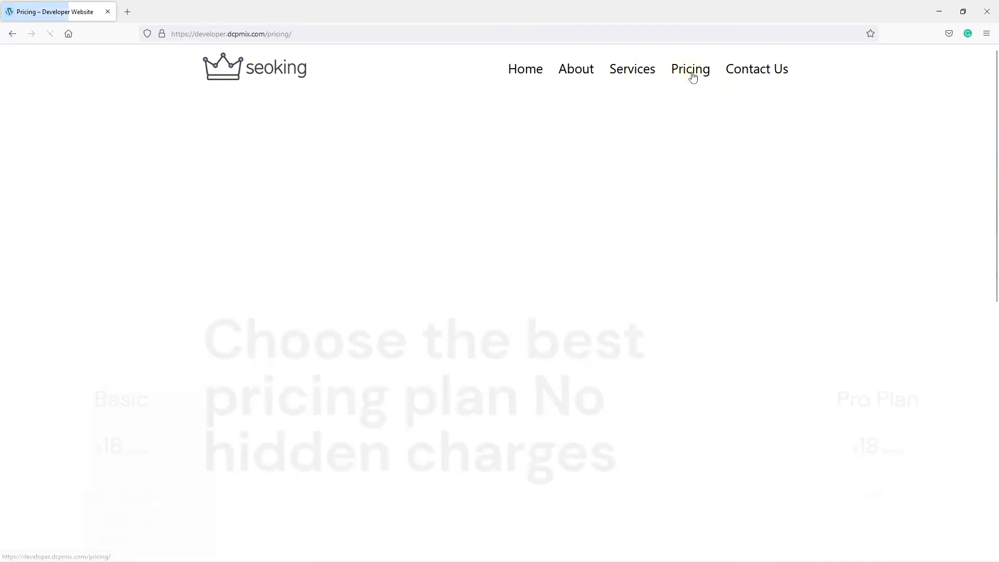
left_click(759, 73)
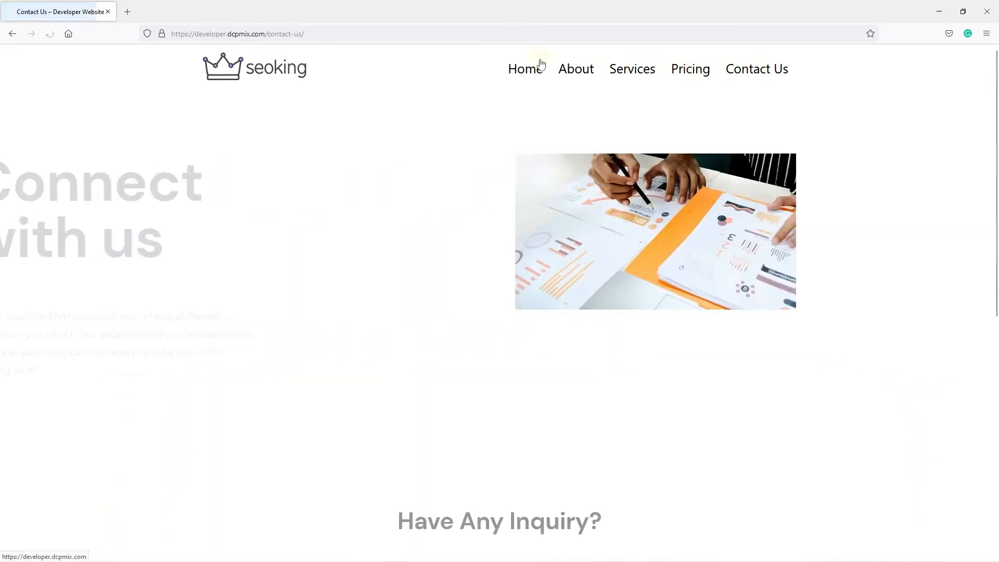
left_click(535, 71)
Go through the site's menu pages a second time to recheck their loading speed, ending on the Home page
left_click(586, 73)
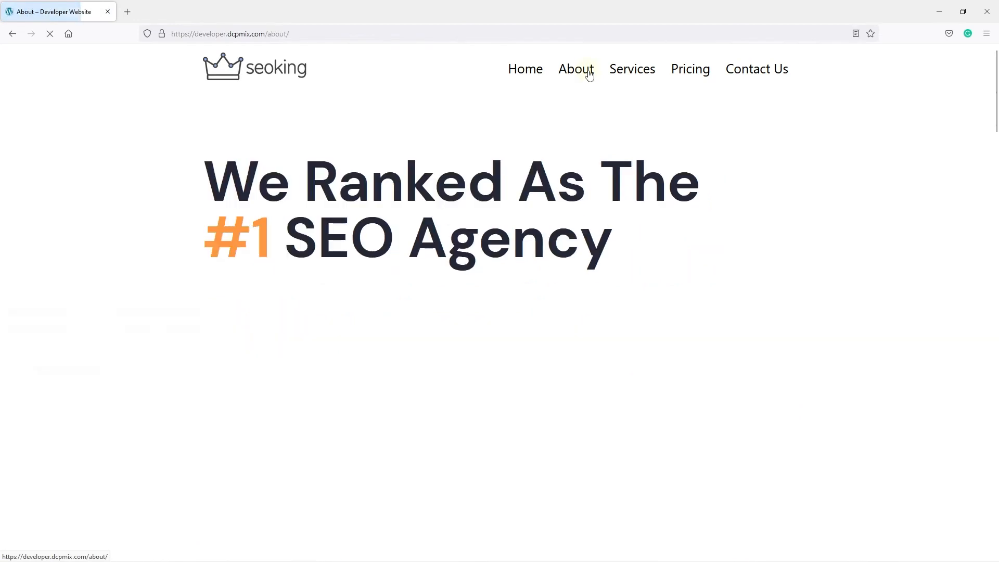
left_click(641, 72)
left_click(545, 77)
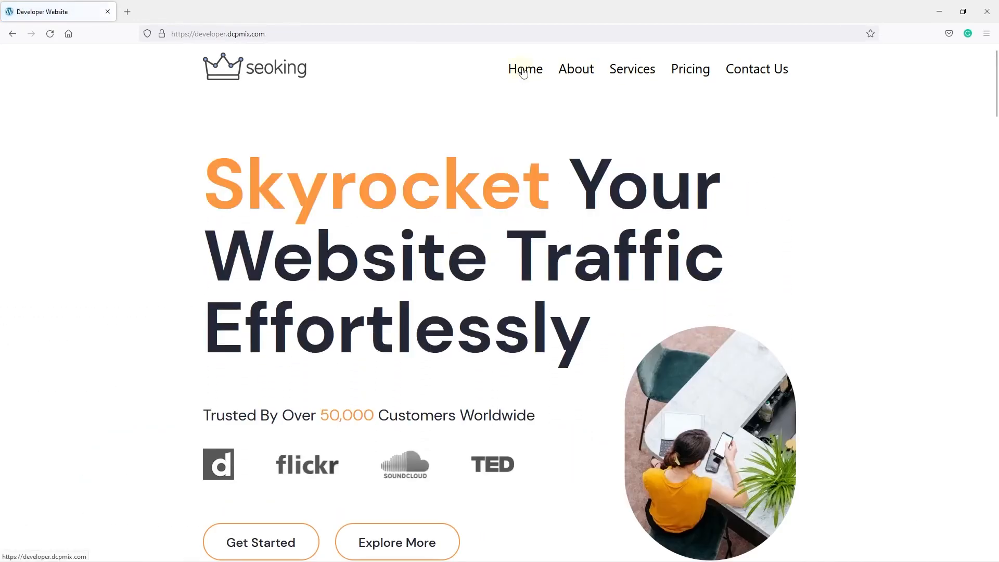
left_click(574, 74)
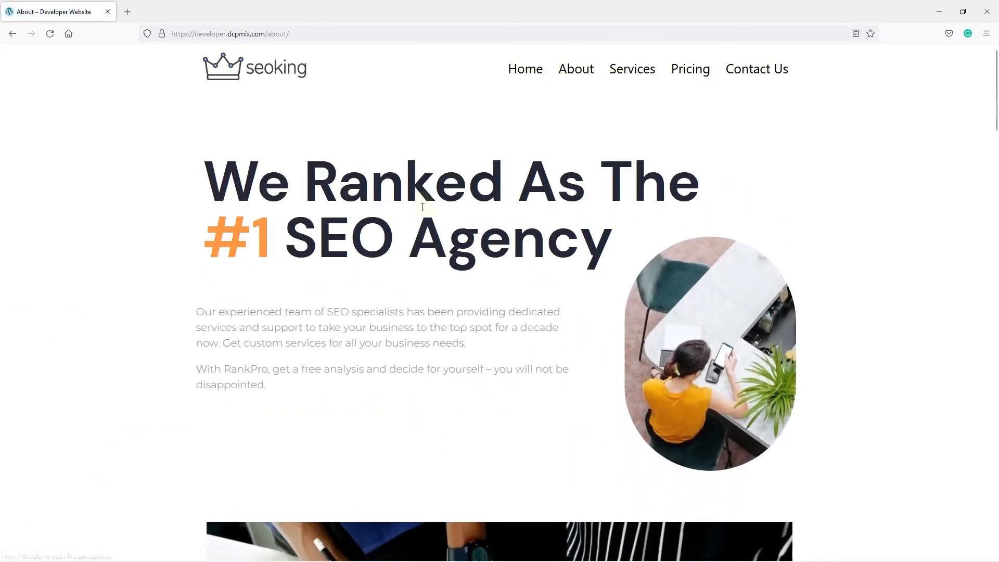
left_click(525, 69)
left_click(630, 76)
left_click(686, 74)
left_click(732, 79)
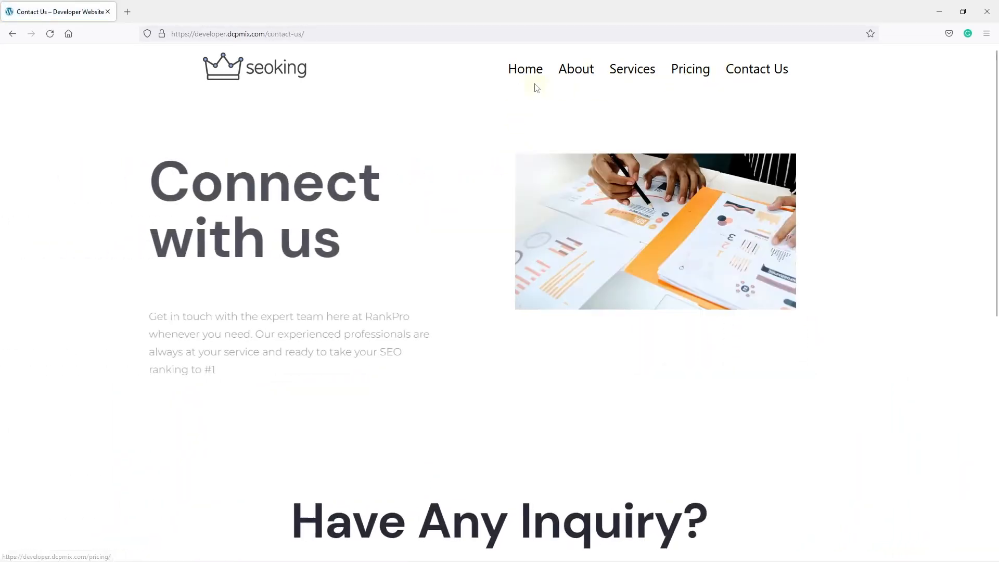
left_click(529, 74)
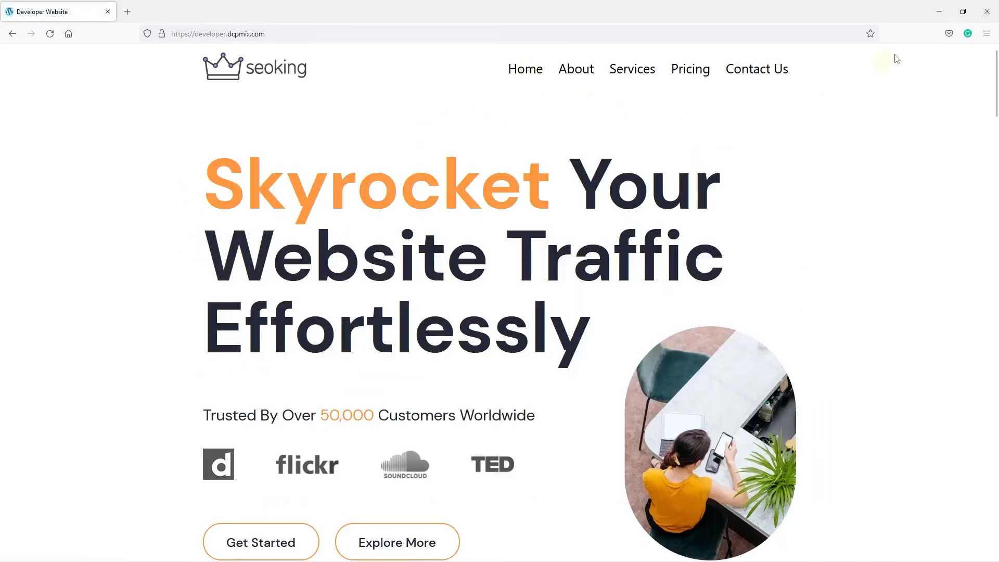
Close Firefox, switch back to Chrome, and review the SiteGround Optimizer media settings before returning to the live home page
left_click(986, 11)
left_click(831, 549)
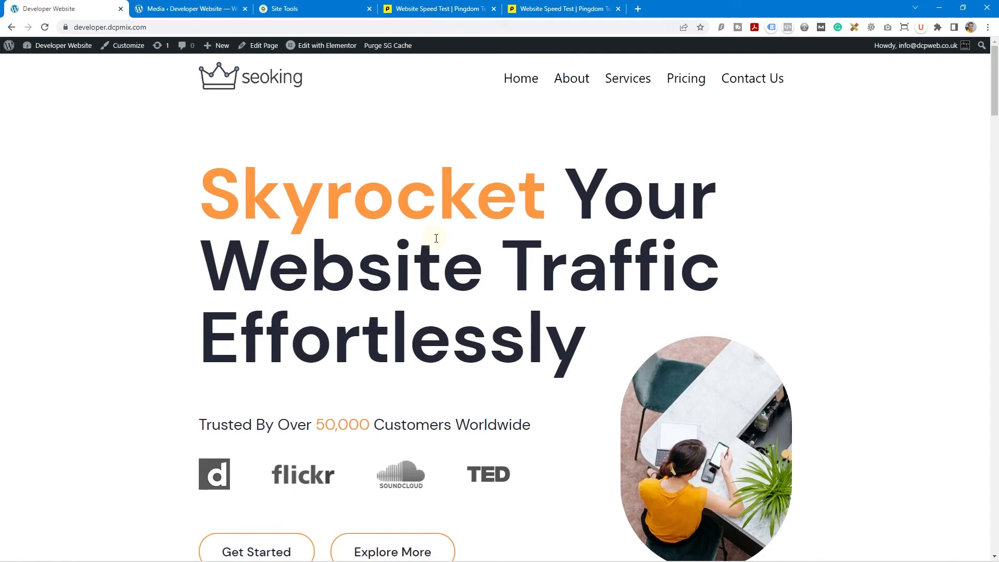
left_click(188, 6)
scroll(169, 247, "down", 4)
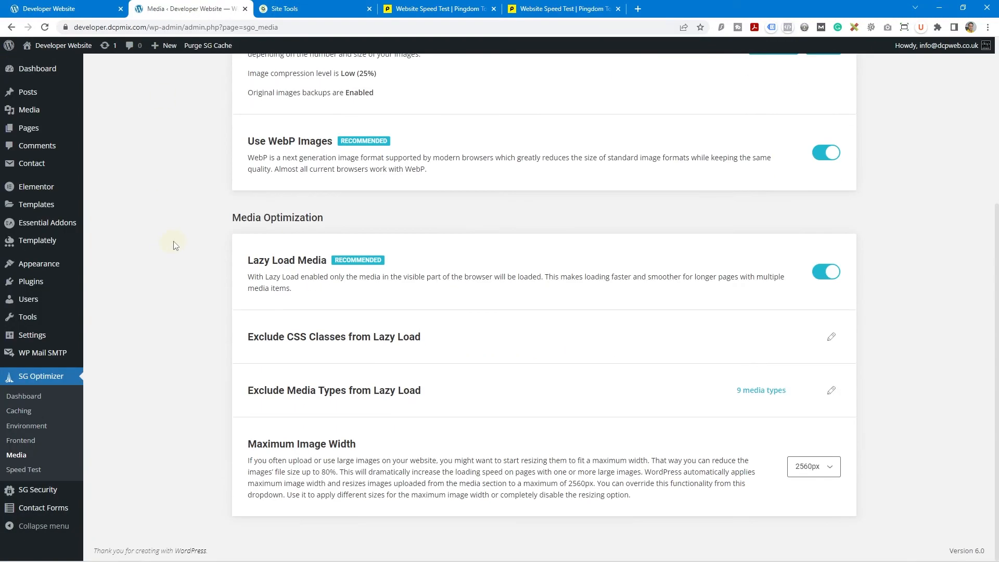
scroll(173, 245, "up", 4)
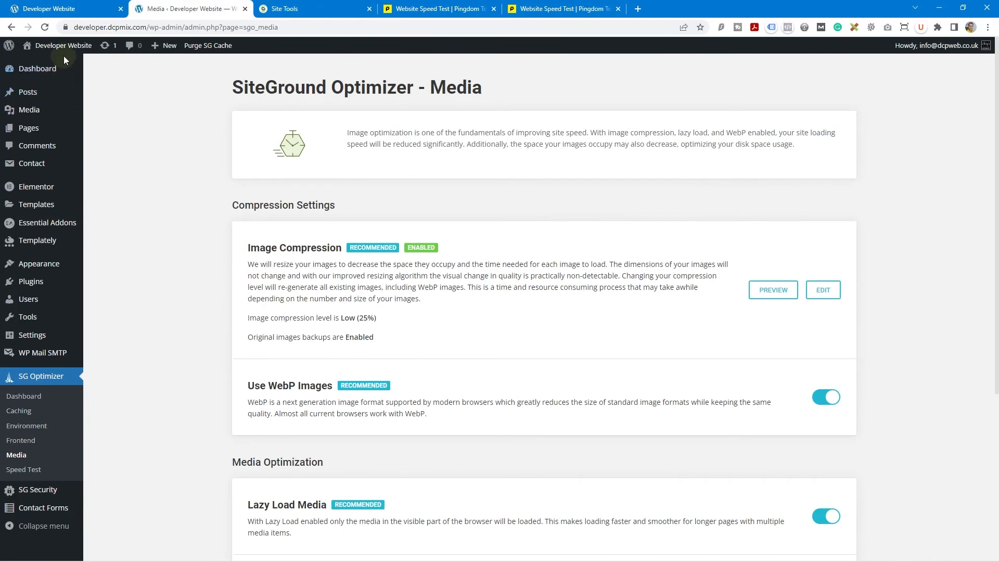
left_click(73, 11)
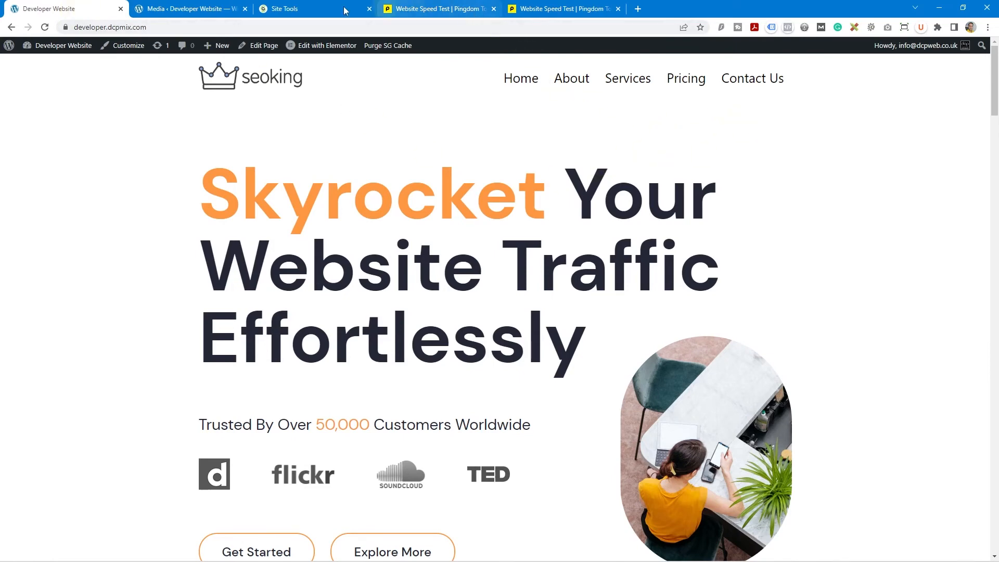
Deactivate the SiteGround Optimizer plugin in the WordPress list of installed plugins
left_click(179, 8)
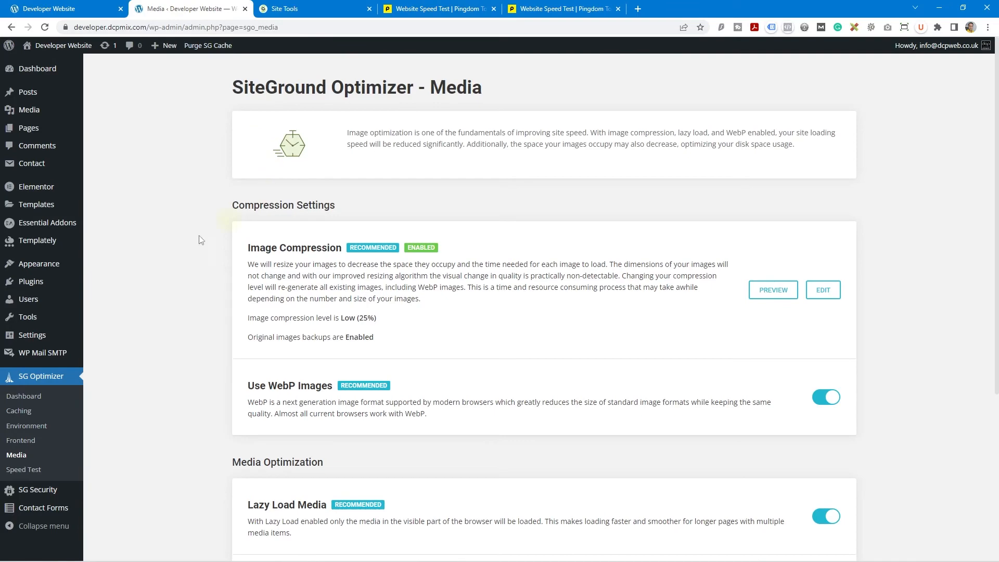
left_click(42, 291)
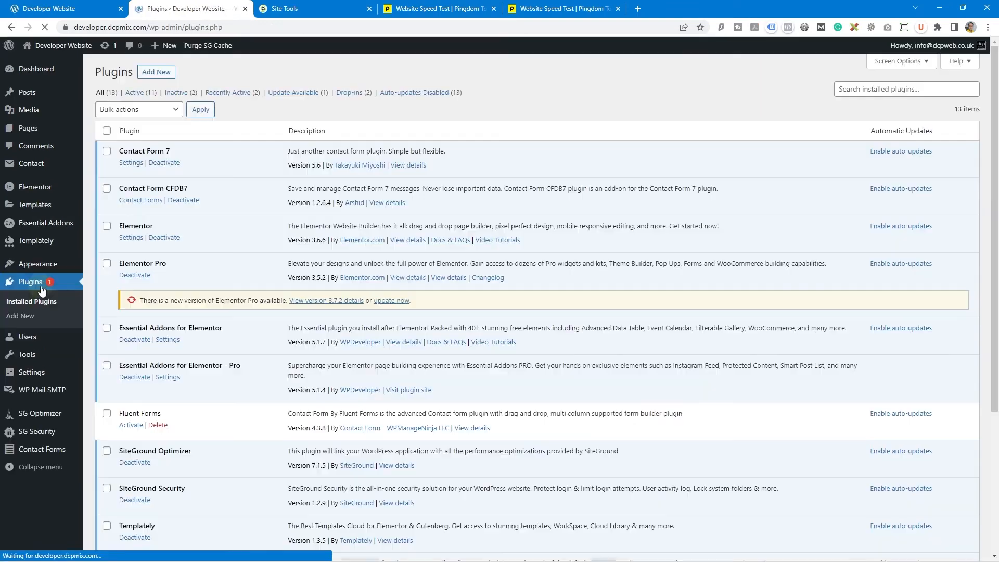
scroll(137, 411, "down", 5)
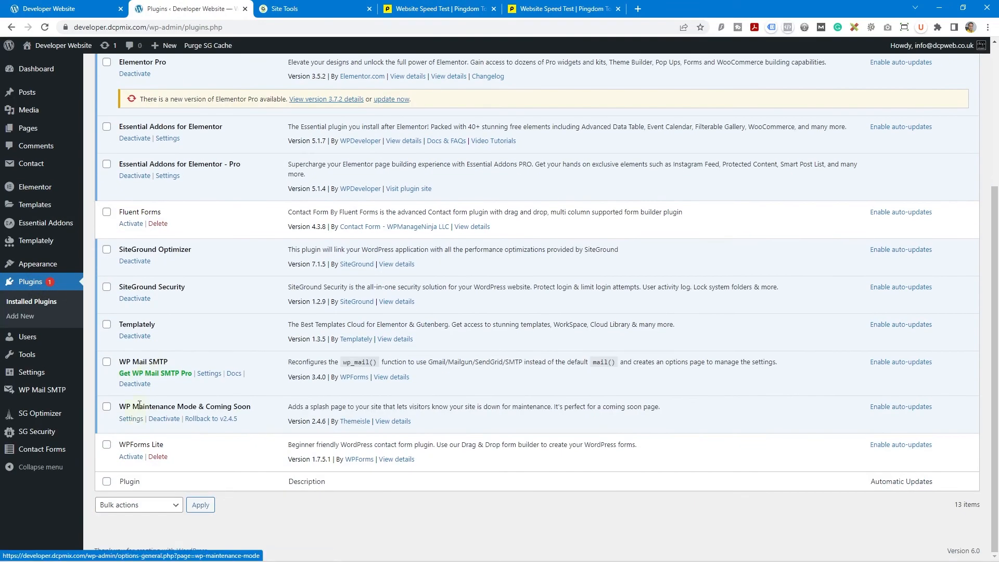
left_click(141, 262)
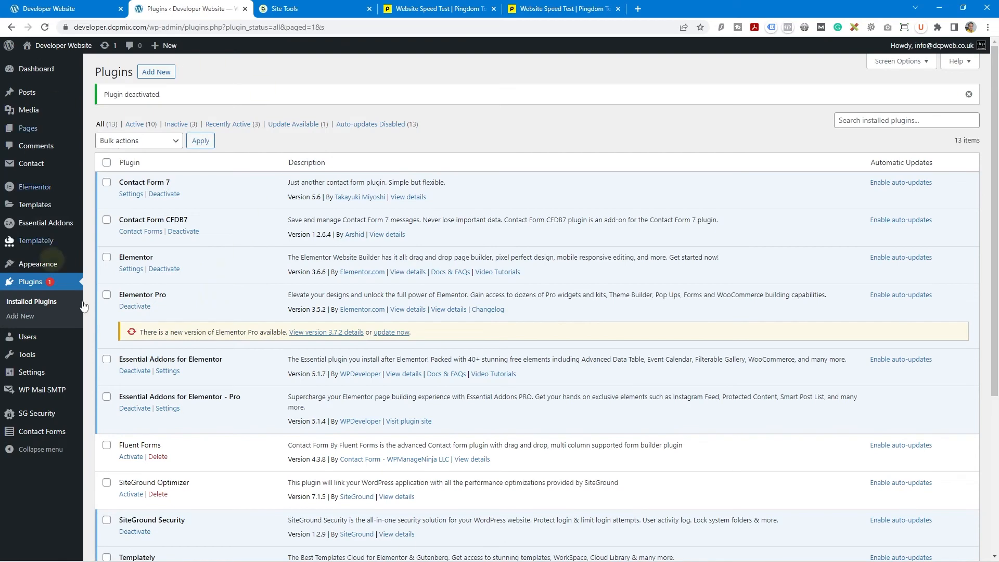
Reload the live home page and rerun its Pingdom speed test from London with the optimizer plugin turned off
left_click(52, 9)
left_click(45, 28)
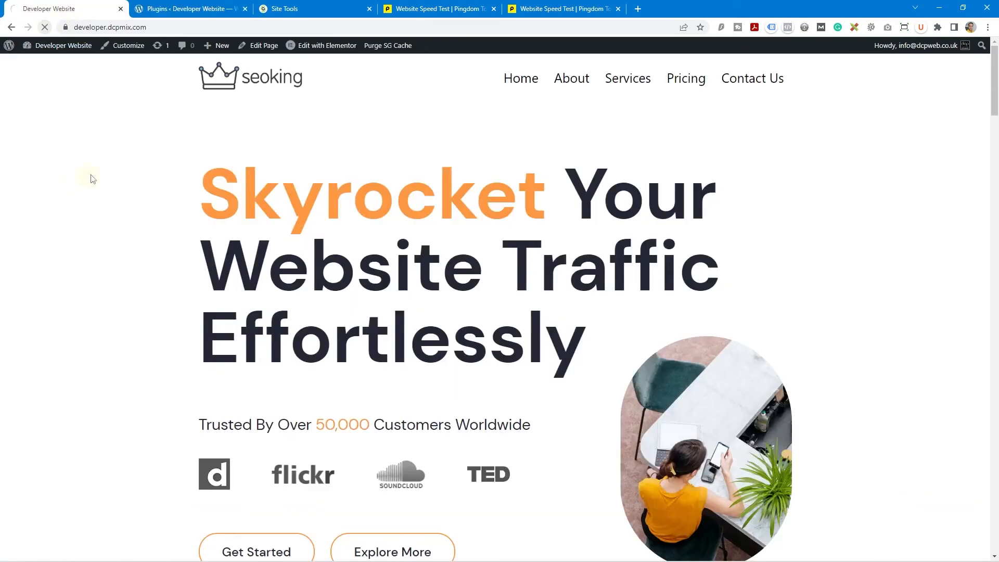
left_click(446, 11)
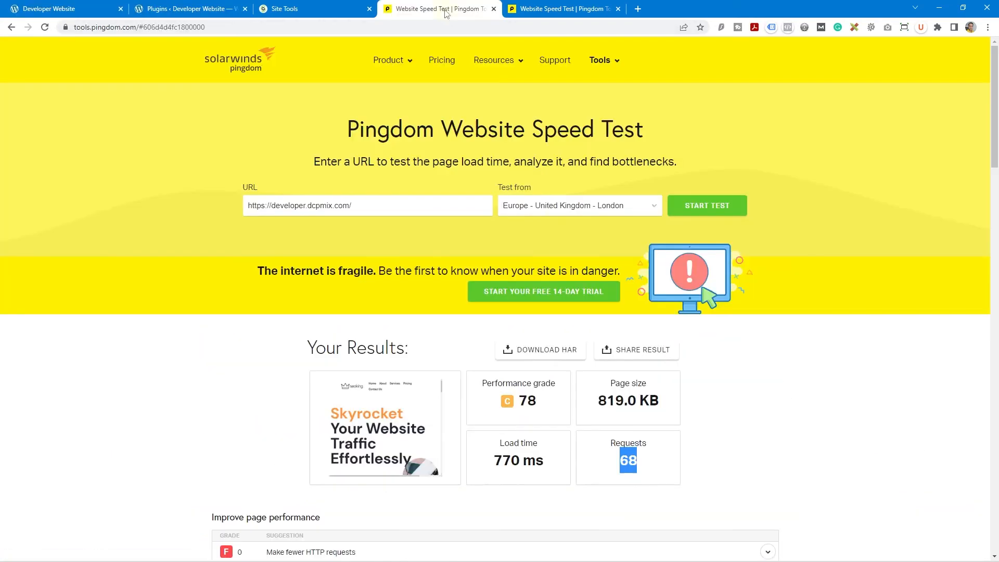
left_click(697, 207)
left_click(559, 8)
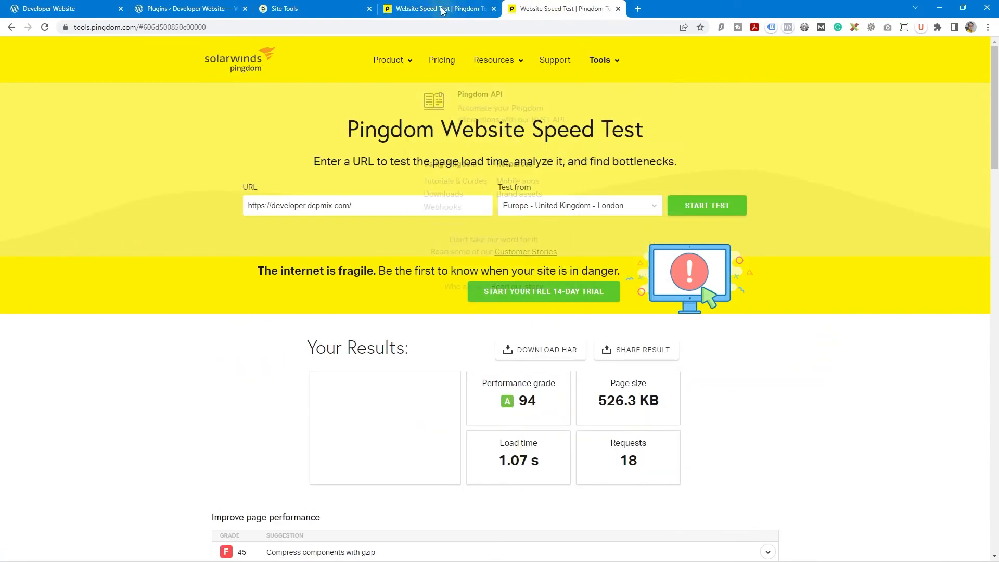
left_click(439, 9)
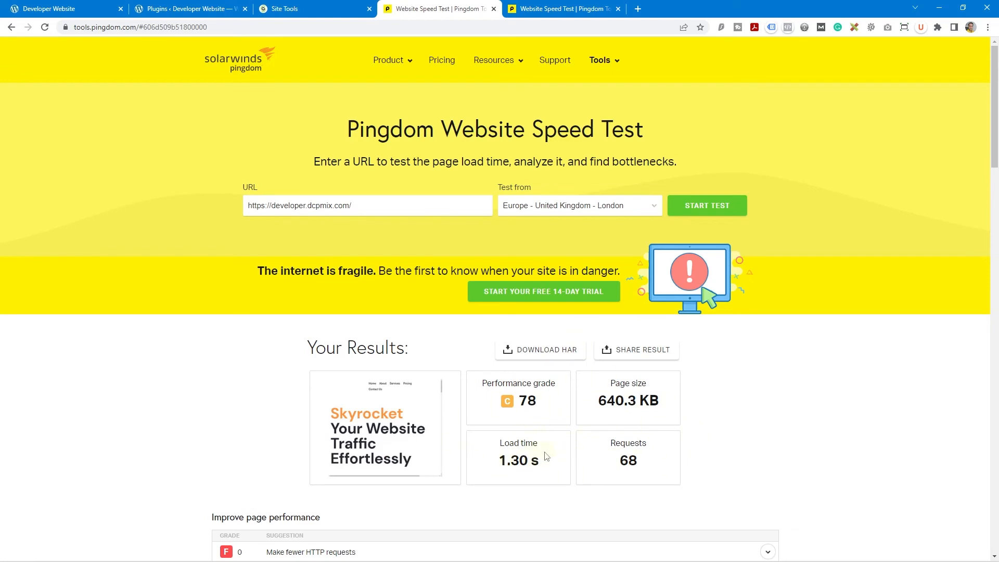
Examine the performance grade, page size, load time and requests in the Pingdom result measured without the optimizer
left_click_drag(591, 406, 651, 406)
left_click_drag(628, 459, 644, 461)
left_click_drag(506, 461, 541, 465)
left_click(556, 8)
left_click(461, 8)
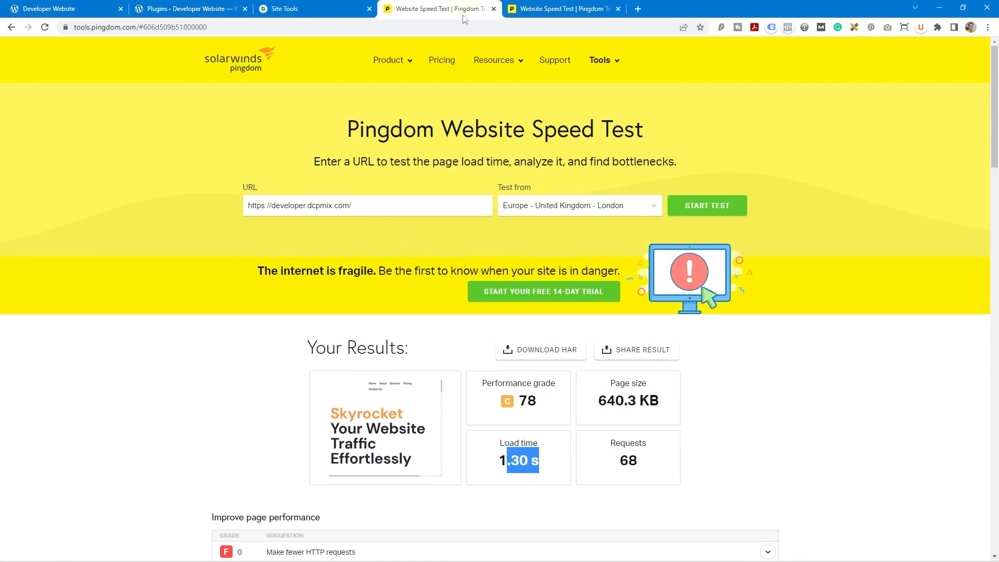
left_click_drag(498, 461, 547, 474)
left_click(689, 214)
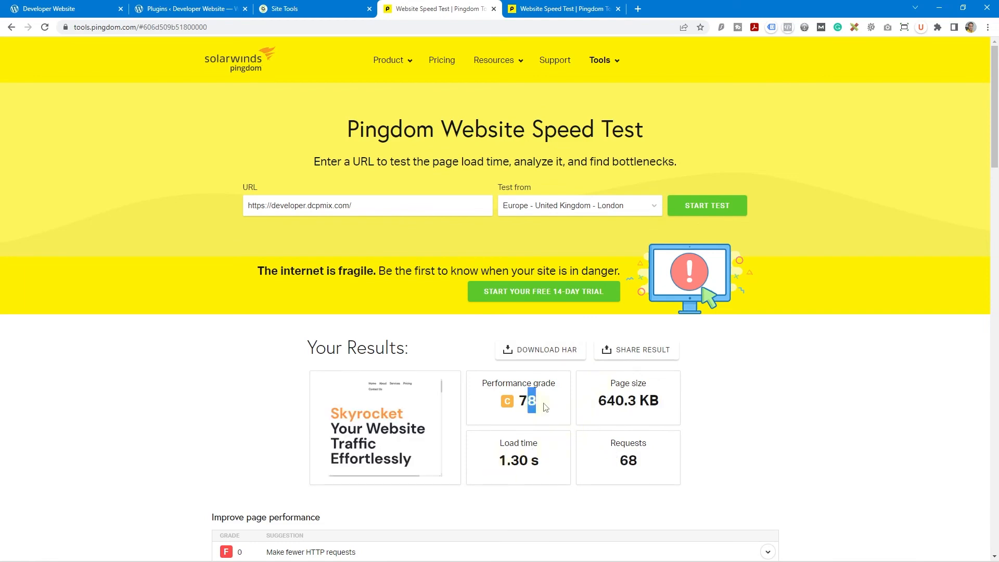
left_click_drag(598, 400, 650, 401)
left_click_drag(498, 460, 554, 479)
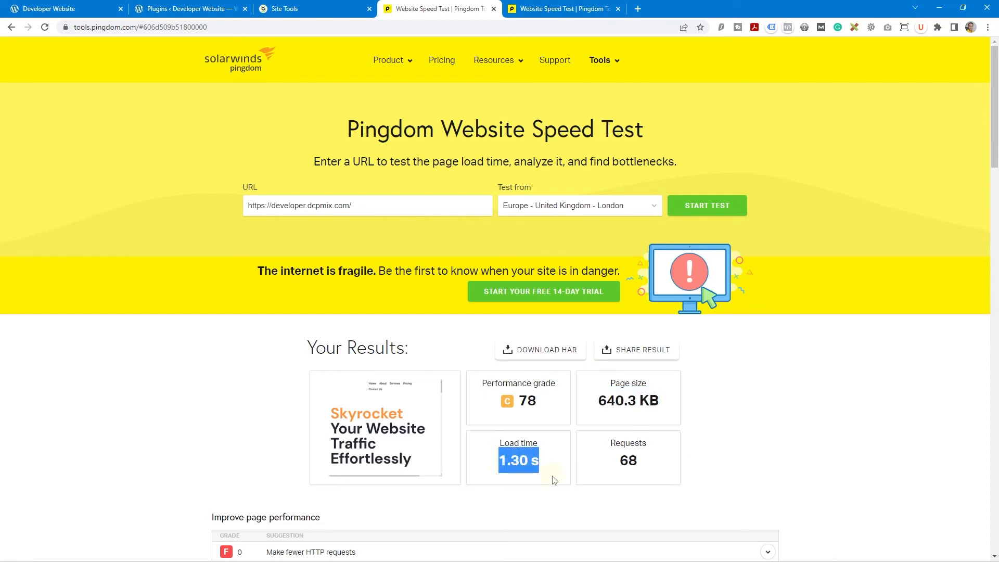
left_click_drag(615, 460, 645, 468)
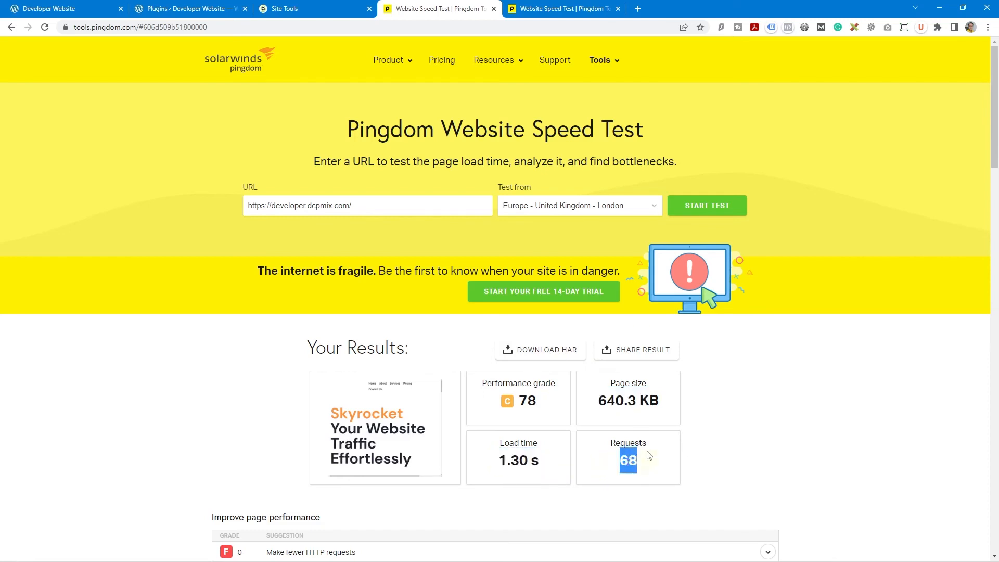
Examine the same figures in the earlier Pingdom result measured with the optimizer enabled
left_click(579, 9)
left_click_drag(519, 399, 650, 403)
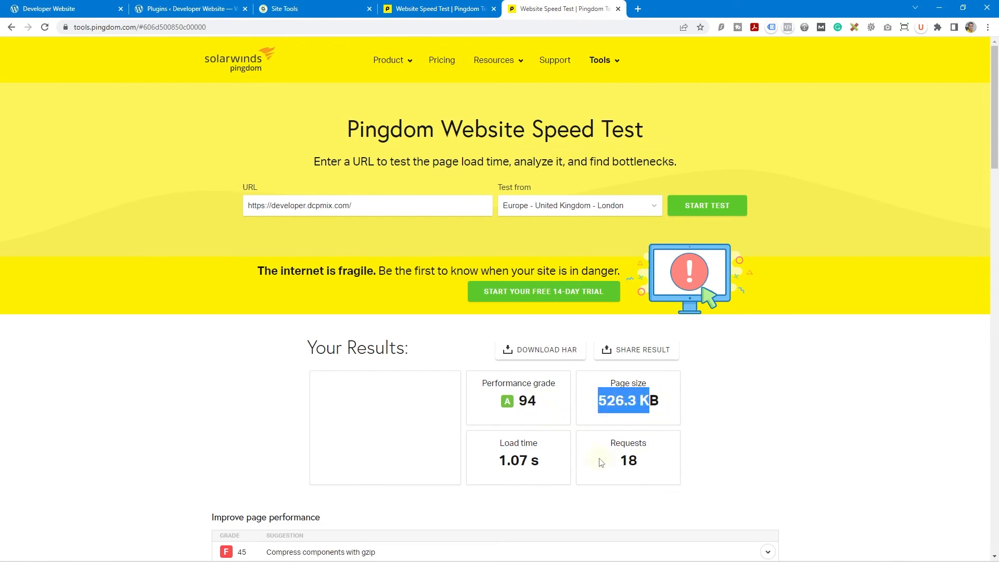
left_click_drag(497, 459, 551, 461)
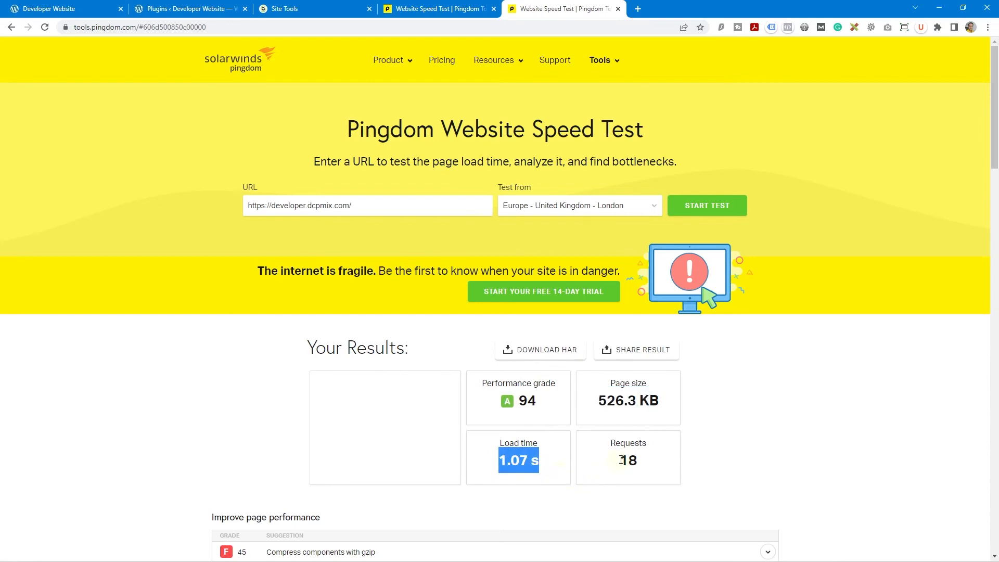
left_click_drag(621, 460, 668, 462)
left_click(720, 434)
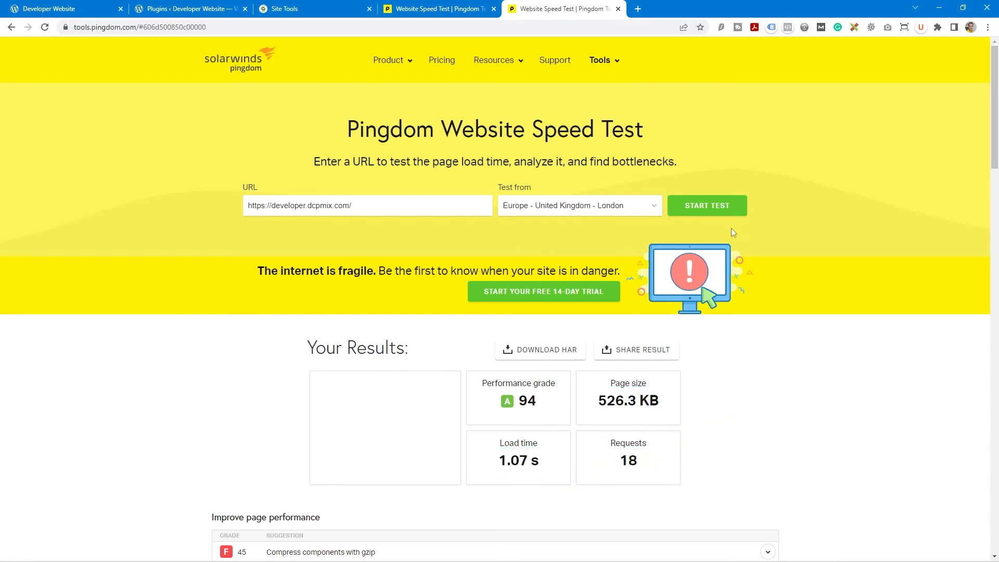
Reactivate the SiteGround Optimizer plugin in the WordPress list of installed plugins
left_click(211, 8)
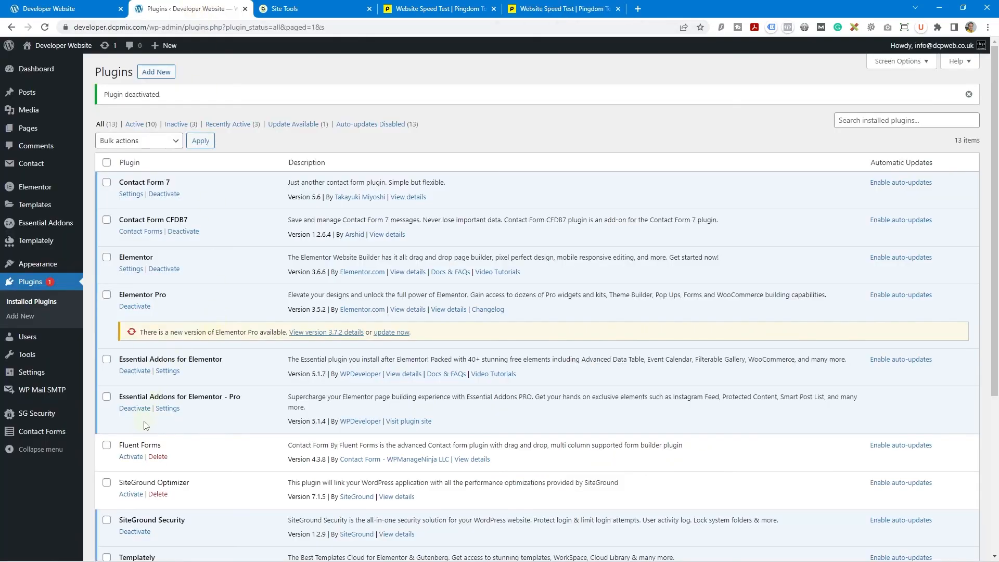
scroll(167, 448, "down", 1)
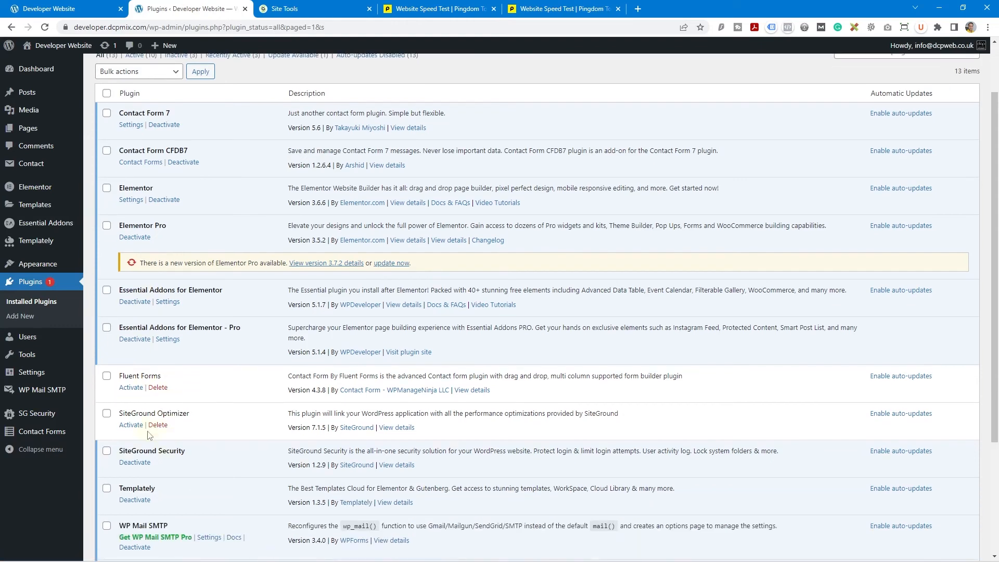
left_click(131, 425)
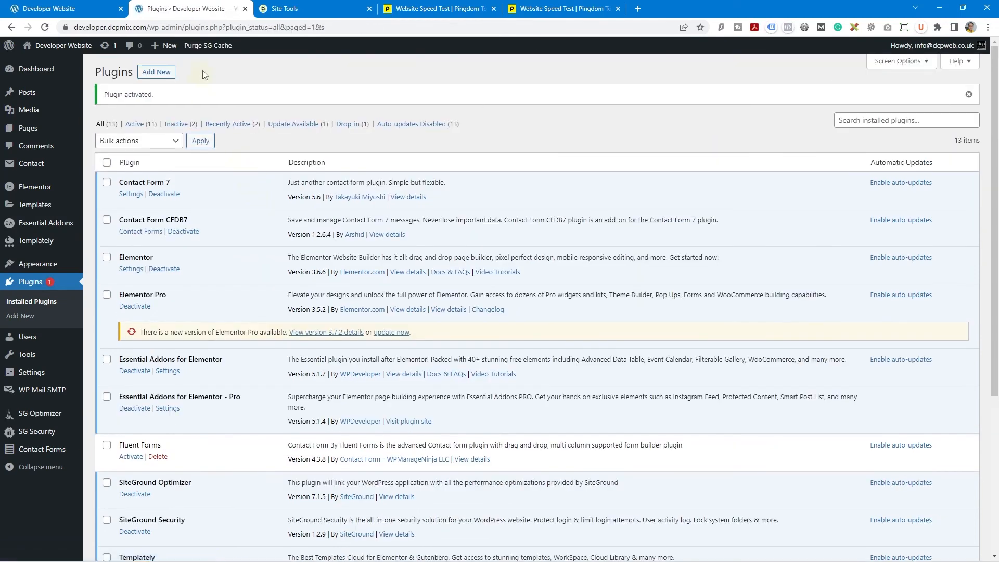
Rerun the optimized Pingdom speed test from London, keeping the result measured without the plugin for comparison
left_click(564, 9)
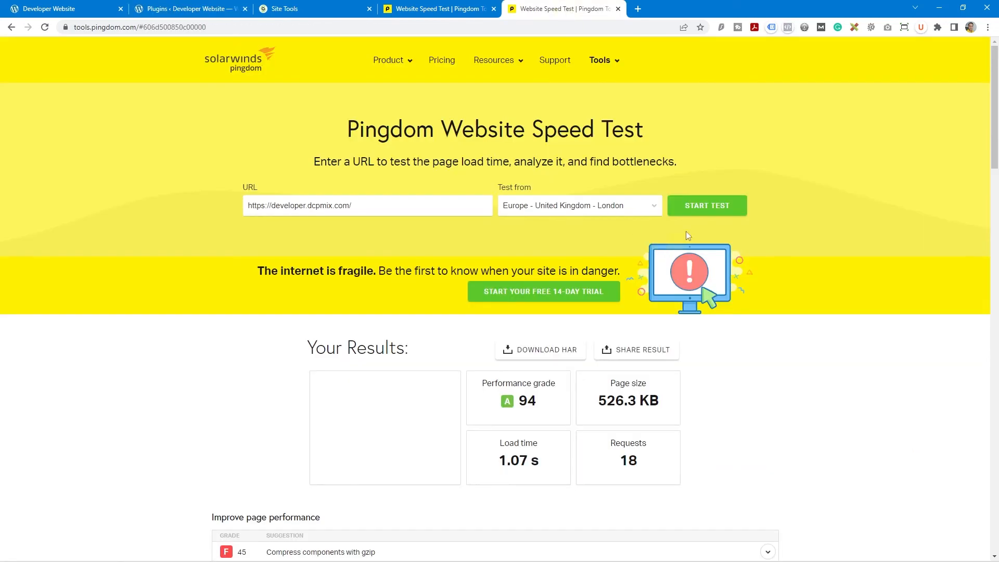
left_click(713, 210)
left_click(432, 8)
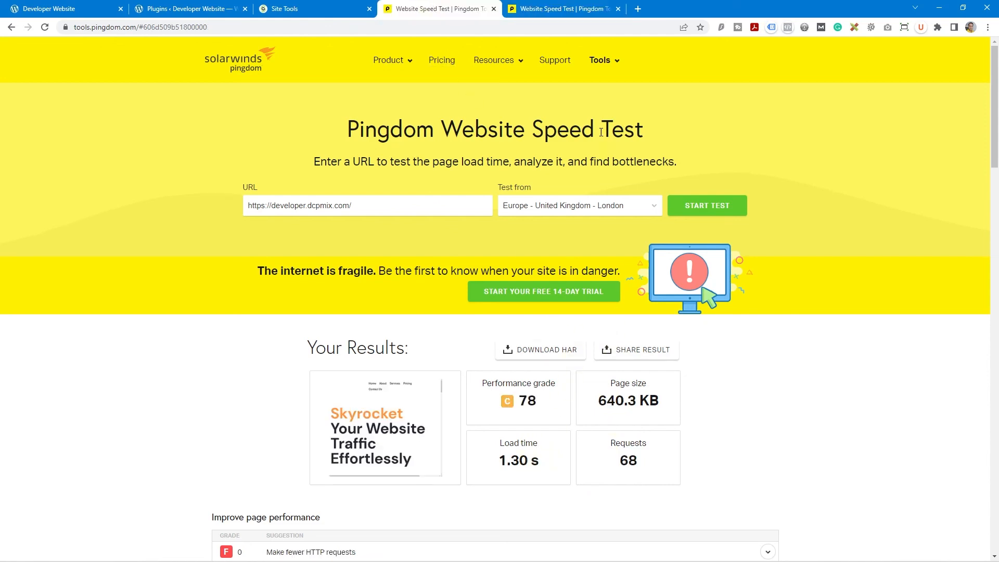
left_click(562, 11)
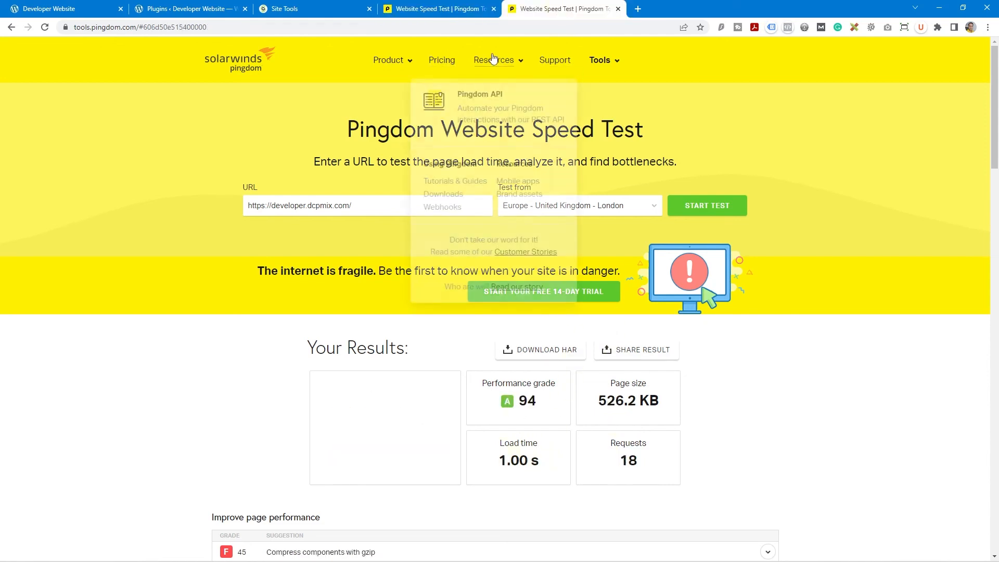
Compare load time, page size and requests between the new optimized Pingdom result and the one measured without the plugin
left_click_drag(519, 461, 532, 461)
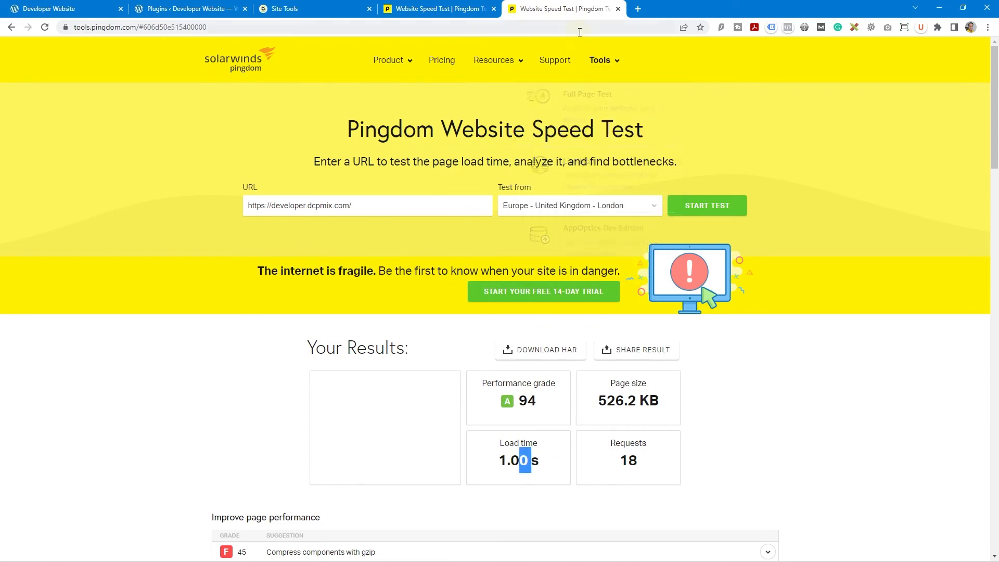
left_click_drag(597, 401, 658, 397)
left_click(437, 9)
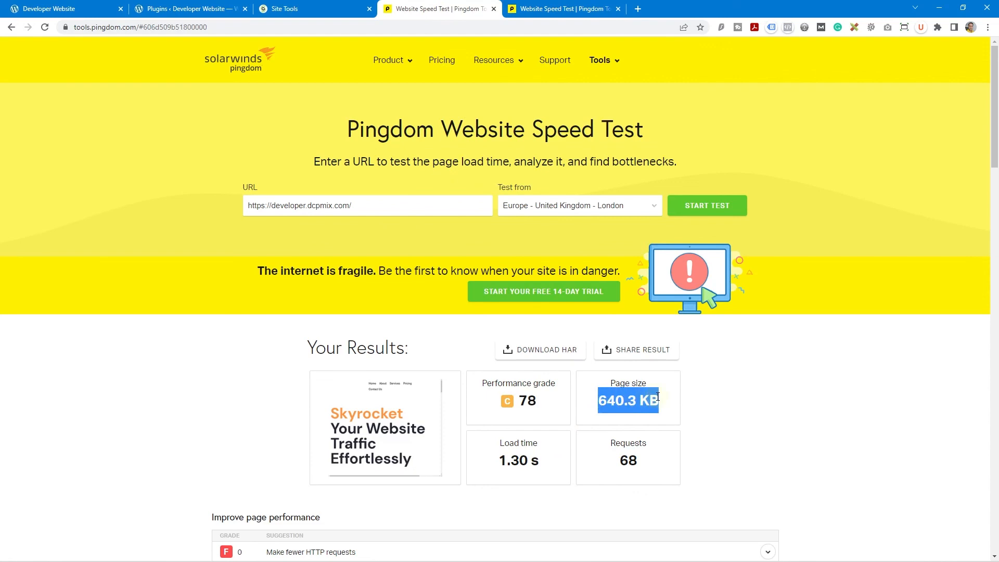
left_click(626, 400)
left_click_drag(598, 401, 675, 405)
left_click(625, 400)
left_click(633, 409)
left_click_drag(619, 454, 640, 464)
left_click(564, 9)
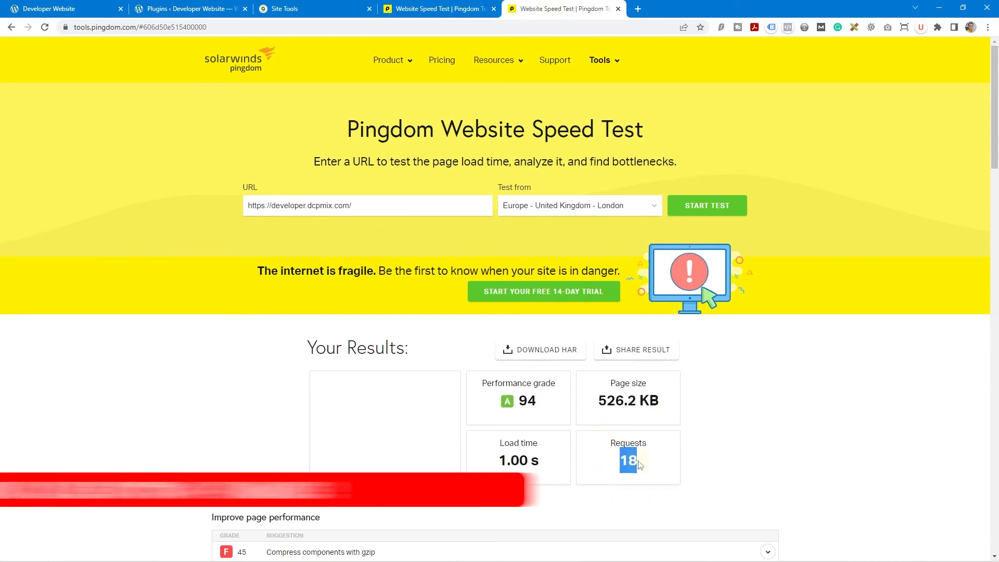
left_click(640, 464)
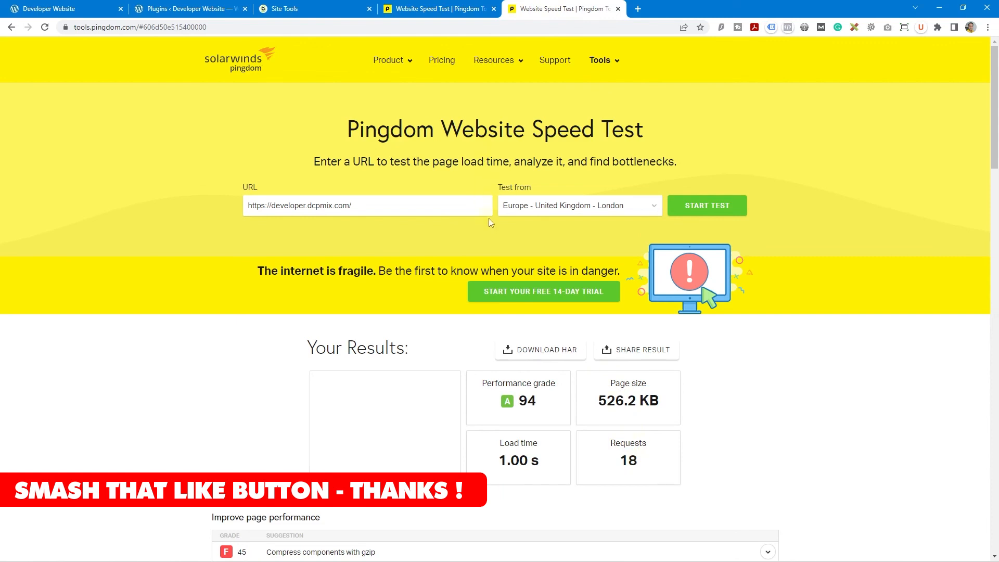
left_click(438, 8)
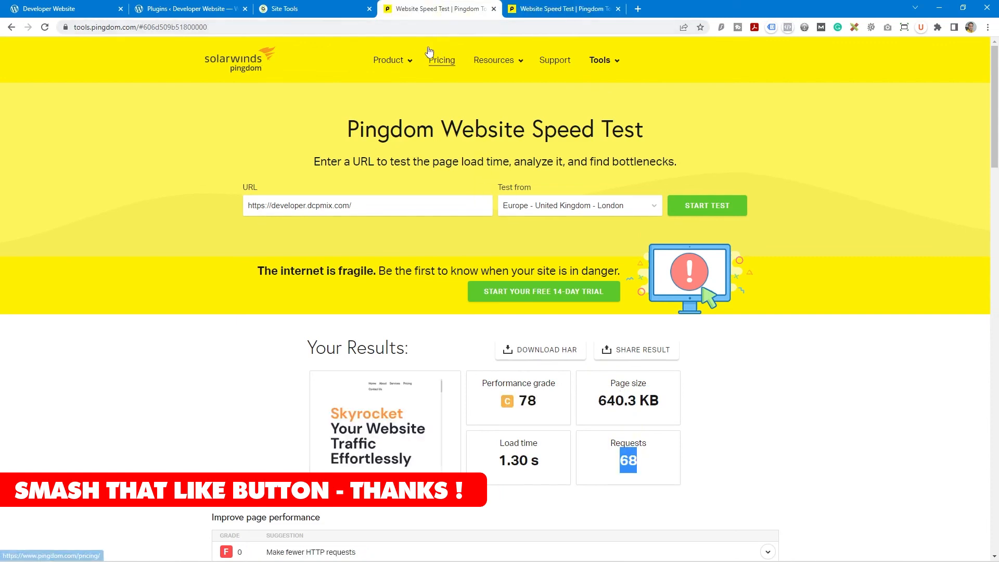
Check how fast the live site's About, Services and Home pages load in Chrome, then minimize the browser
left_click(53, 9)
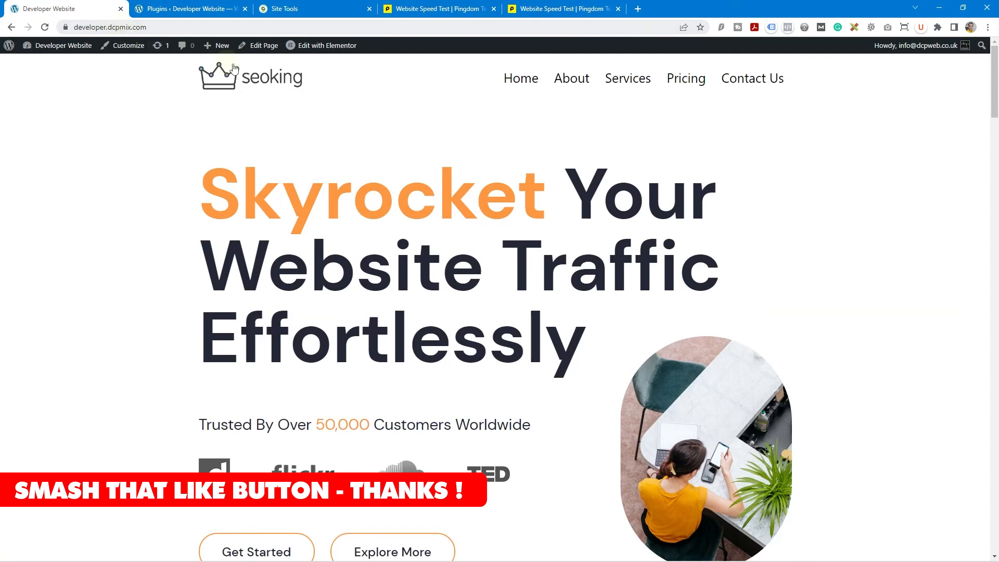
left_click(572, 79)
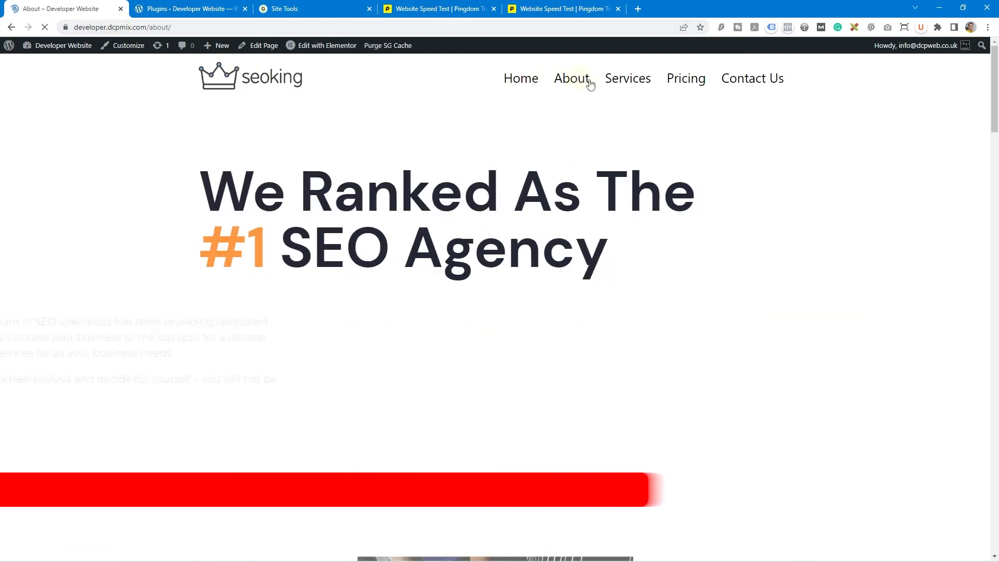
left_click(628, 79)
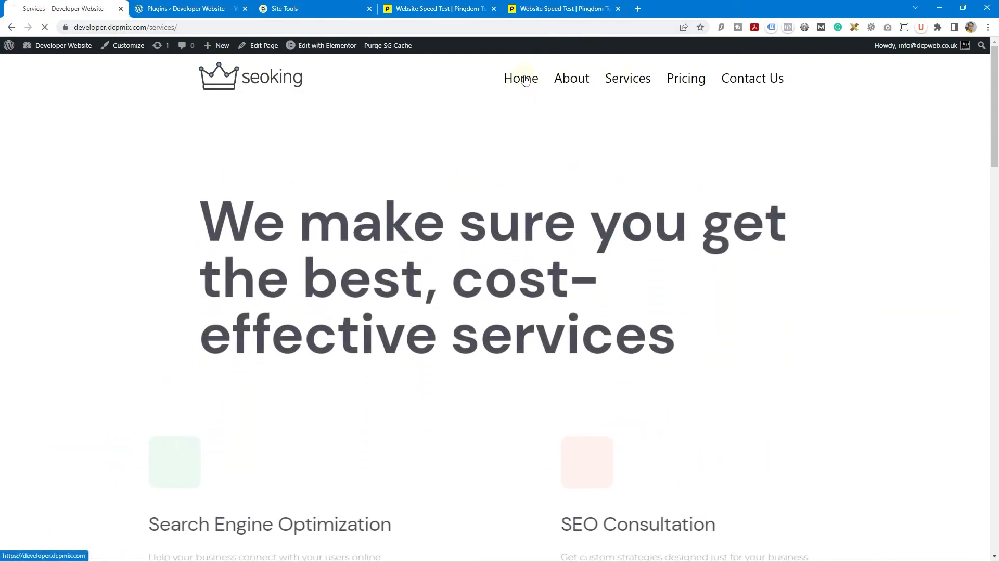
left_click(523, 79)
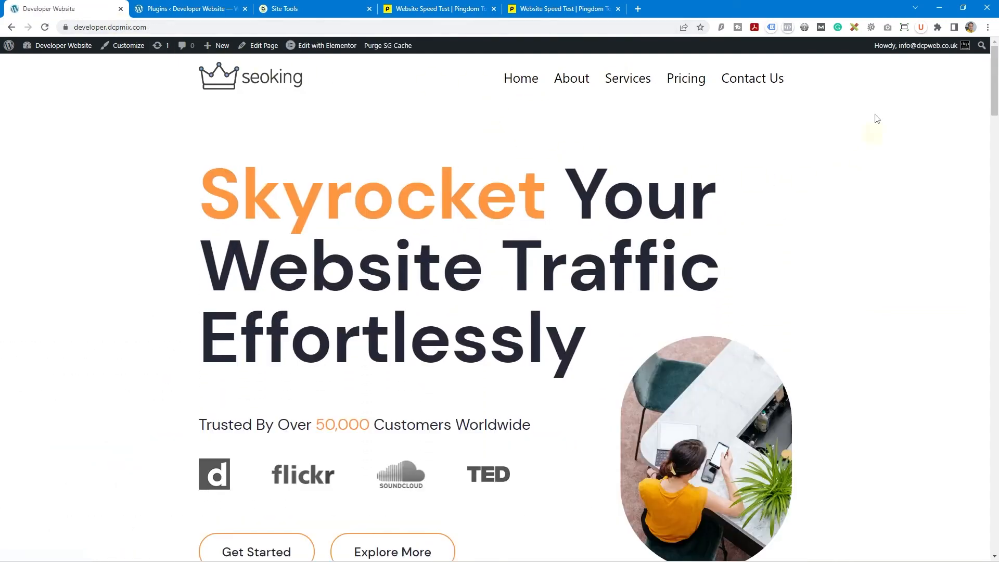
left_click(939, 9)
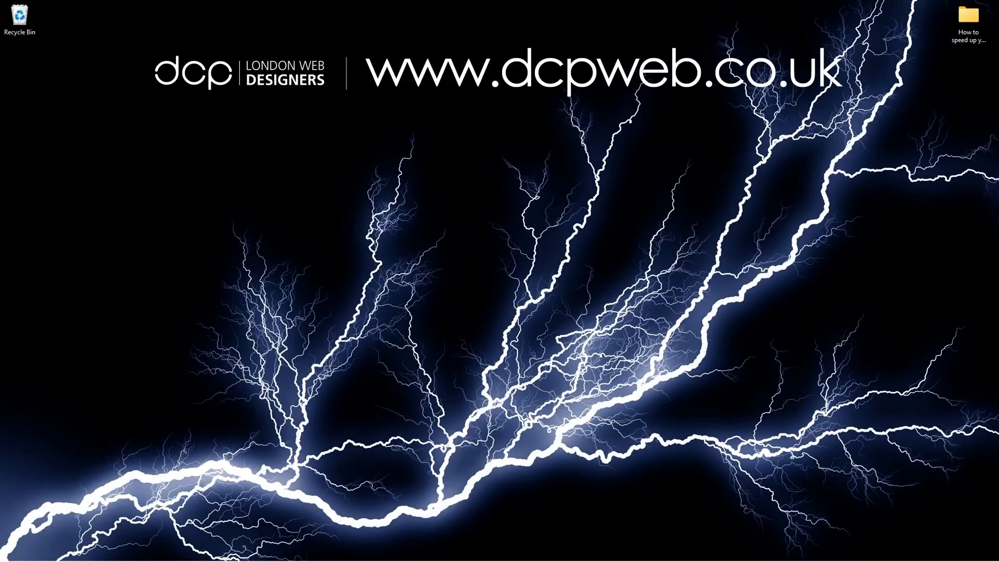